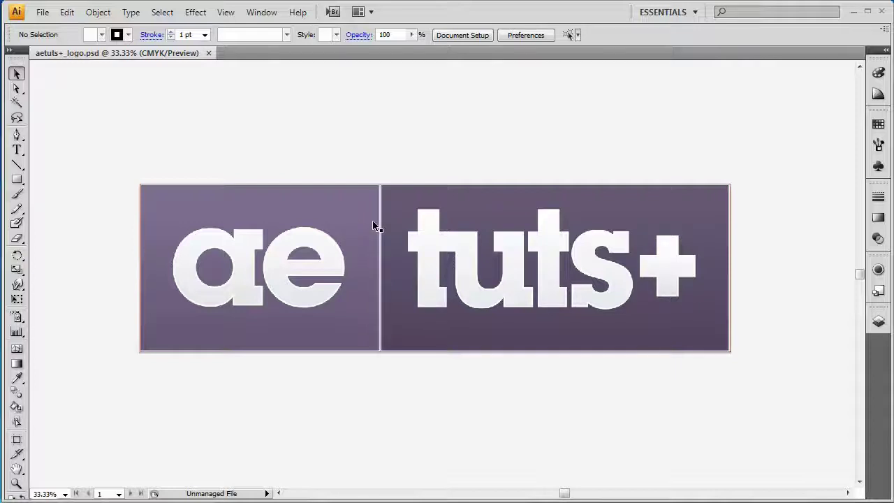
# - Open the aetuts+_logo Photoshop file from the Project File folder and fit the whole logo in view
pyautogui.click(365, 214)
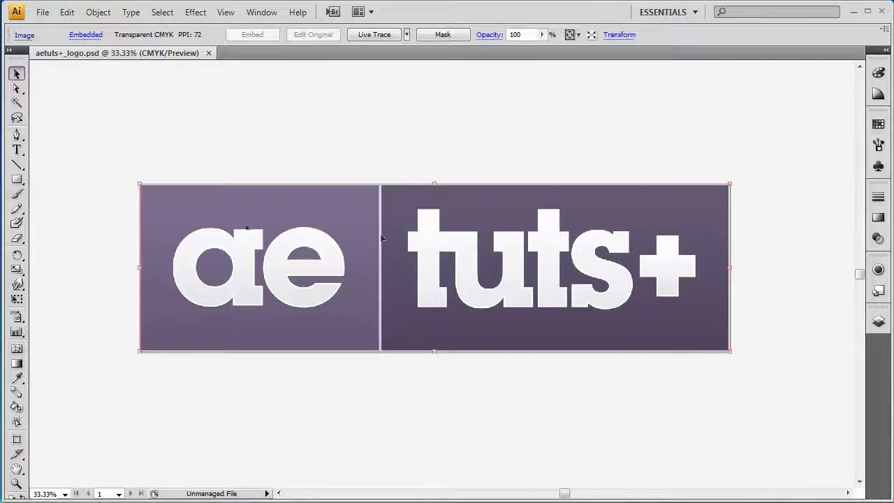
pyautogui.click(109, 68)
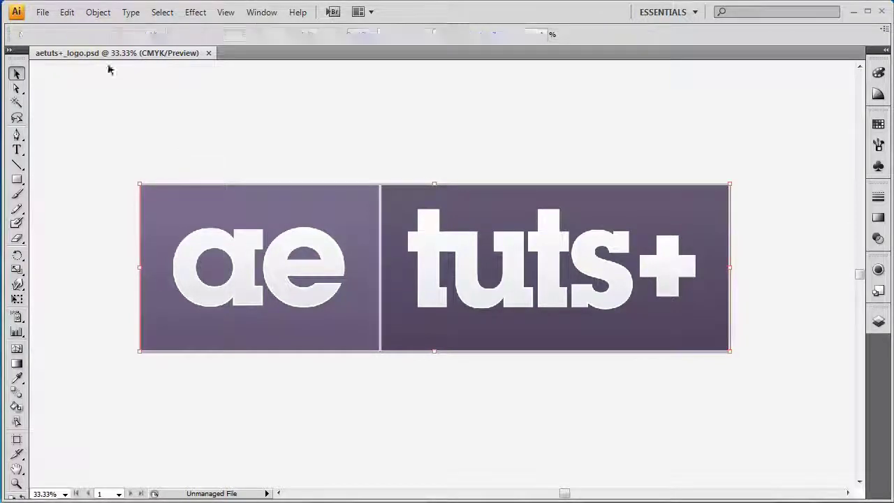
pyautogui.click(42, 13)
pyautogui.click(52, 60)
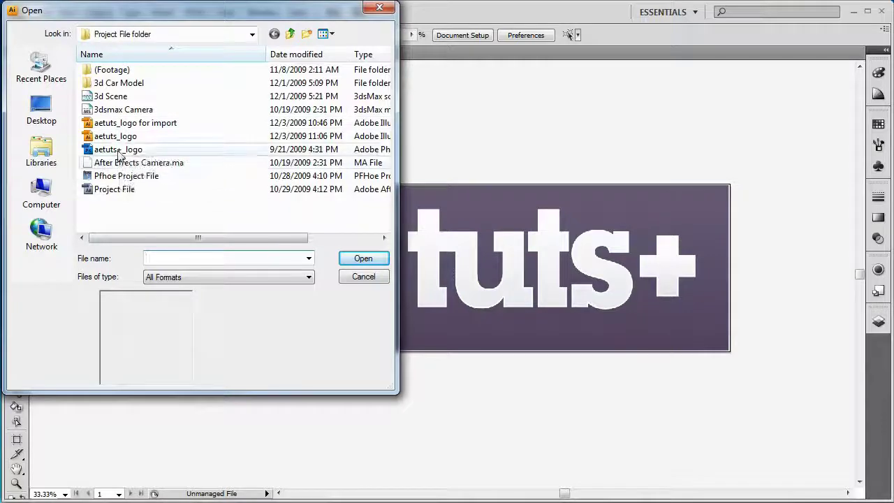
pyautogui.doubleClick(119, 150)
pyautogui.click(421, 288)
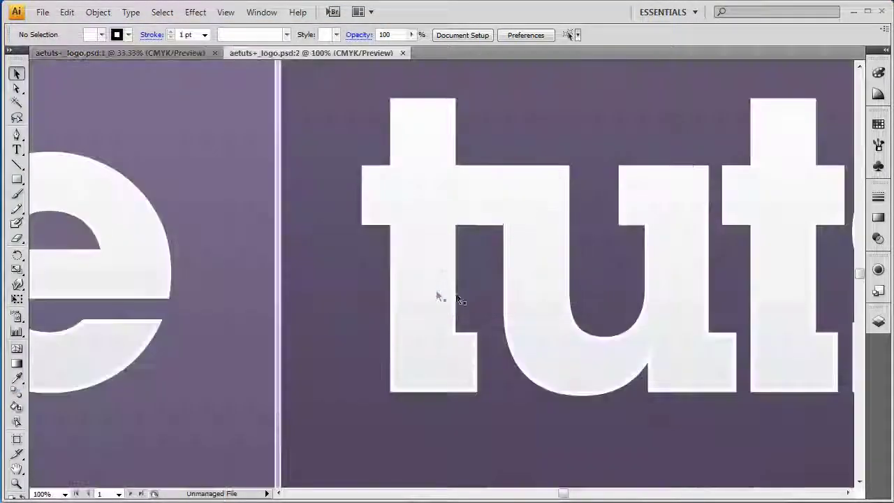
pyautogui.hotkey('ctrl', '-')
pyautogui.hotkey('ctrl', '-')
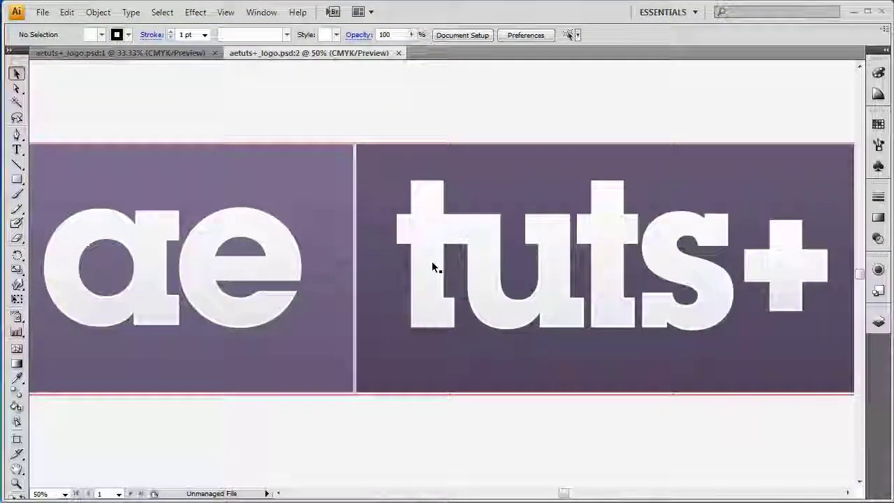
pyautogui.hotkey('ctrl', '-')
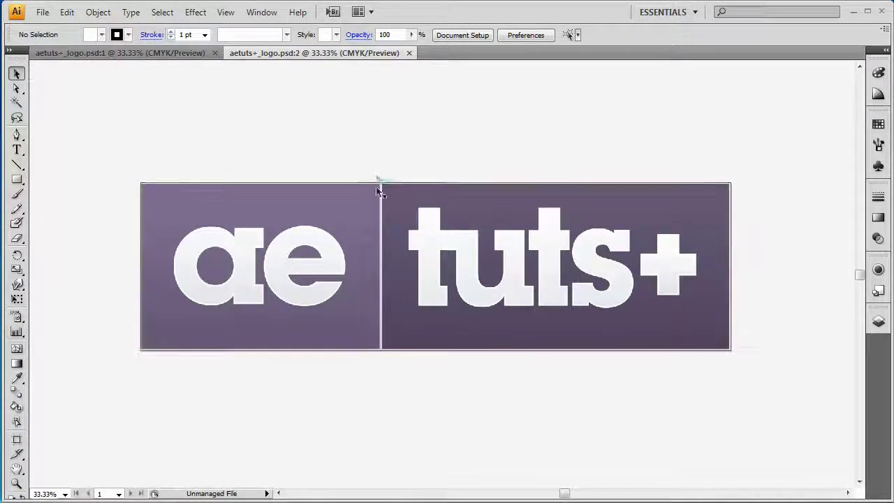
# - Convert the logo image to vector paths with Live Trace, using Make and Expand
pyautogui.click(367, 215)
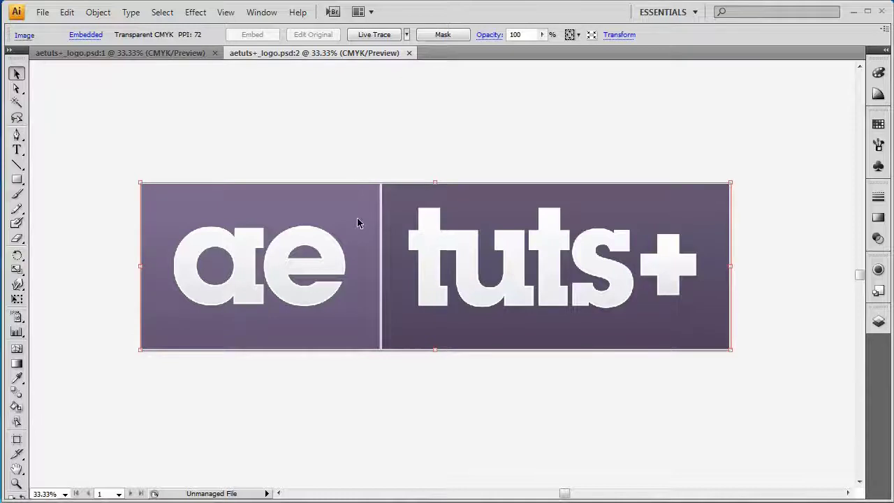
pyautogui.click(98, 12)
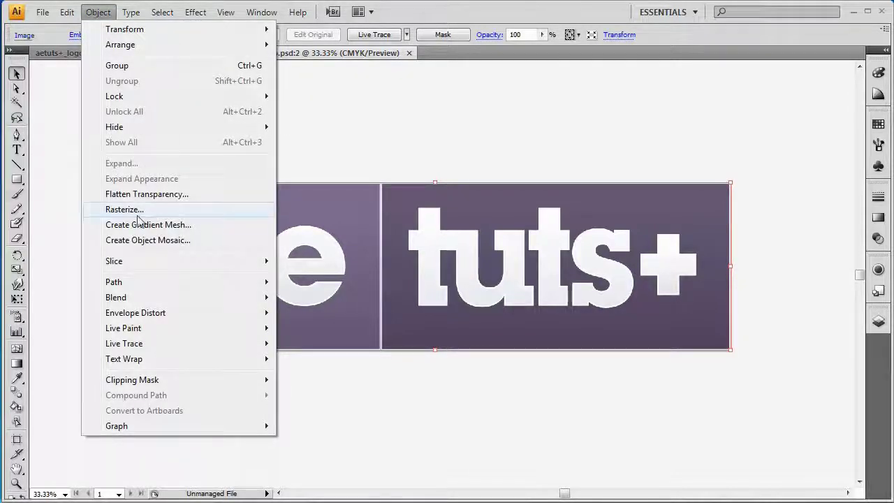
pyautogui.moveTo(160, 342)
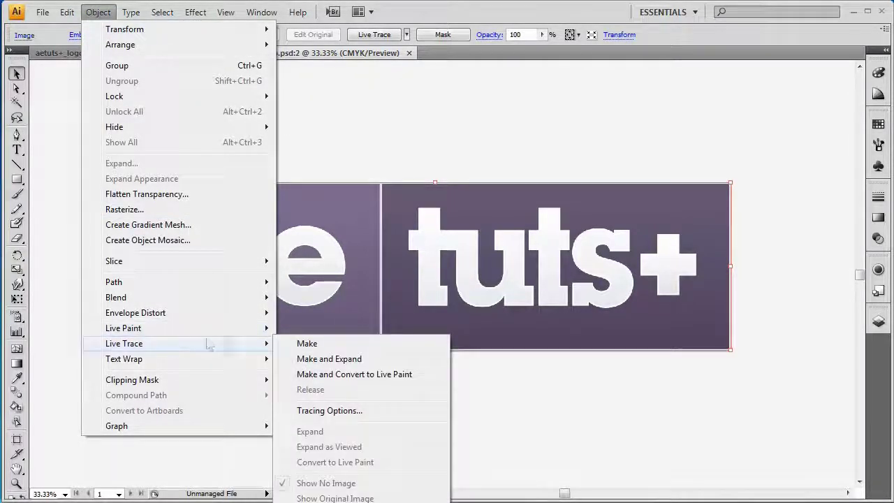
pyautogui.click(325, 361)
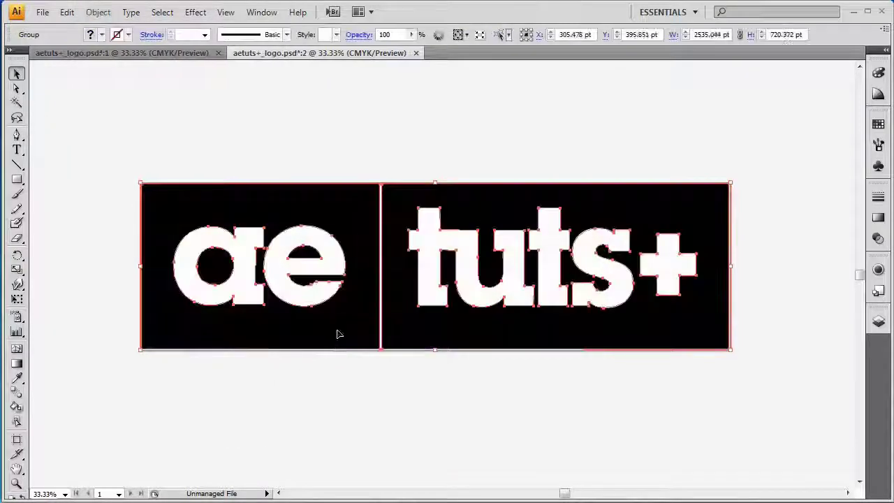
# - Ungroup the traced logo artwork and clear the selection
pyautogui.click(328, 134)
pyautogui.click(359, 212)
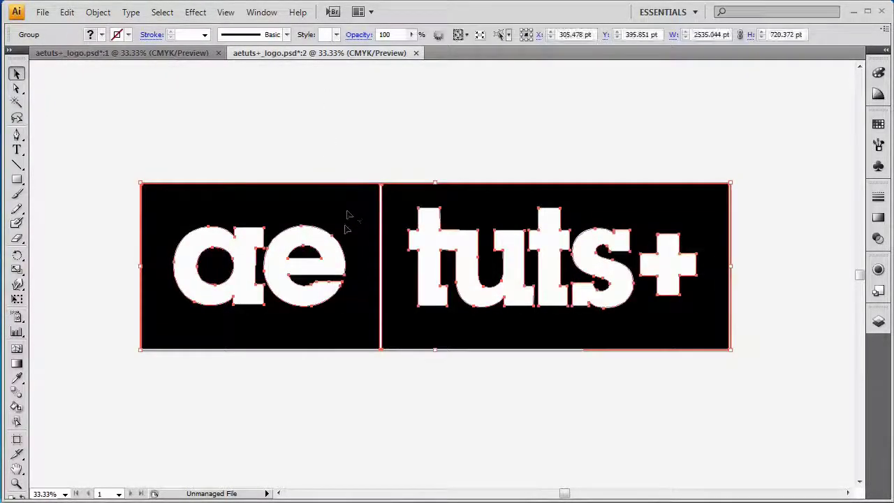
pyautogui.rightClick(348, 211)
pyautogui.click(392, 270)
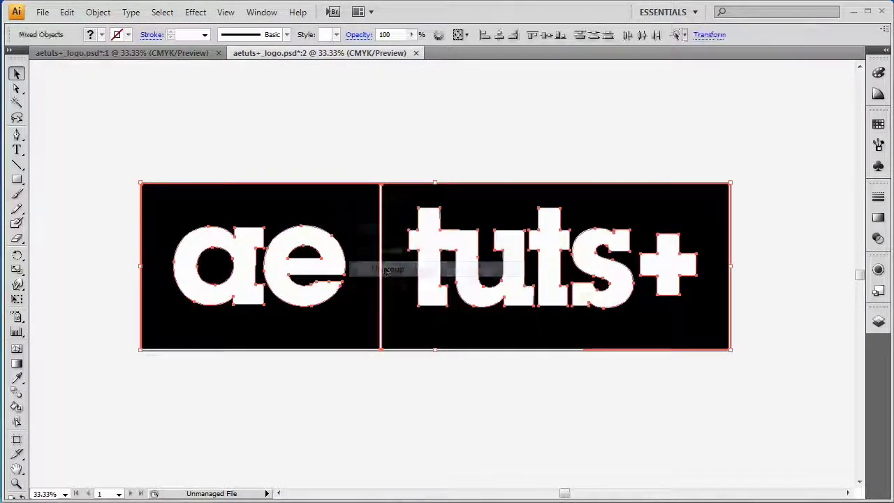
pyautogui.click(340, 142)
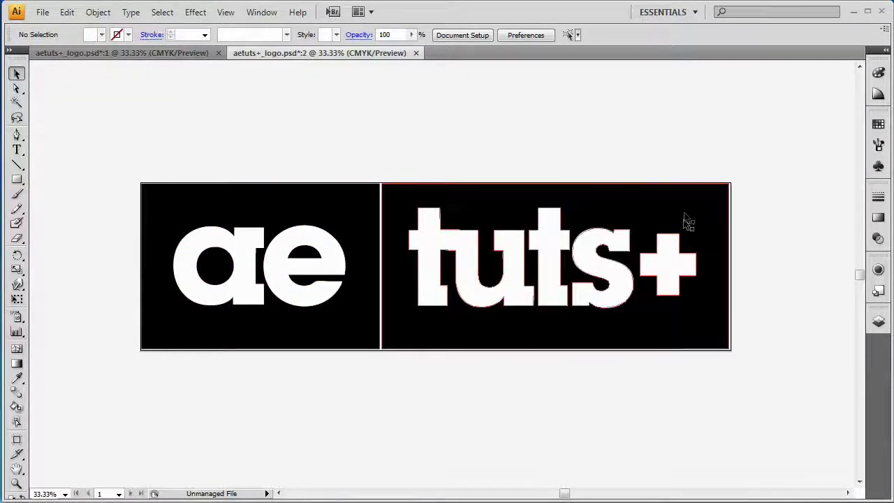
# - Delete the black background panels behind "ae" and "tuts+" and the black fills inside the letters a and e
pyautogui.click(351, 210)
pyautogui.press('Delete')
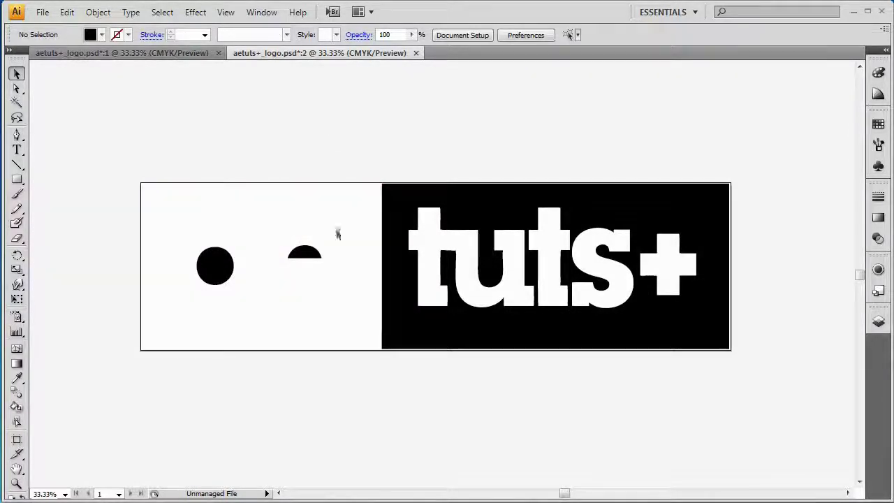
pyautogui.click(310, 252)
pyautogui.press('Delete')
pyautogui.click(222, 267)
pyautogui.press('Delete')
pyautogui.click(399, 219)
pyautogui.press('Delete')
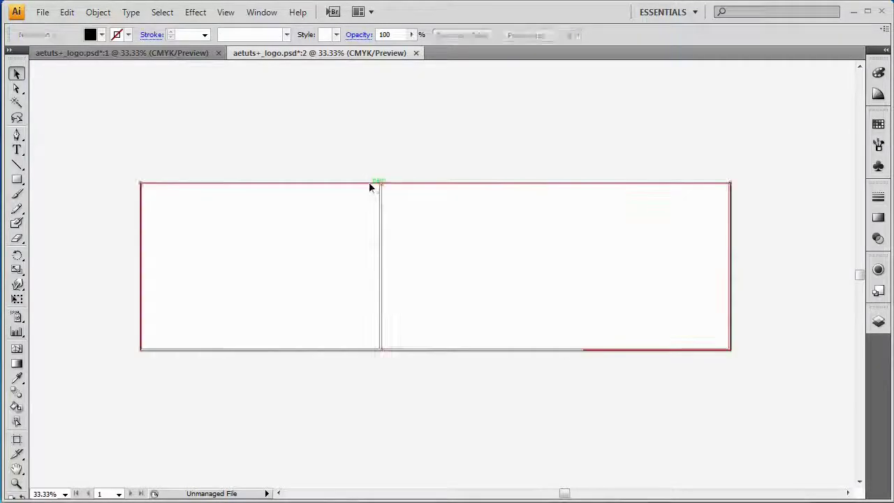
# - Inspect the remaining white letter outlines by selecting all of them and the s alone, leaving nothing selected
pyautogui.moveTo(125, 164); pyautogui.dragTo(754, 358)
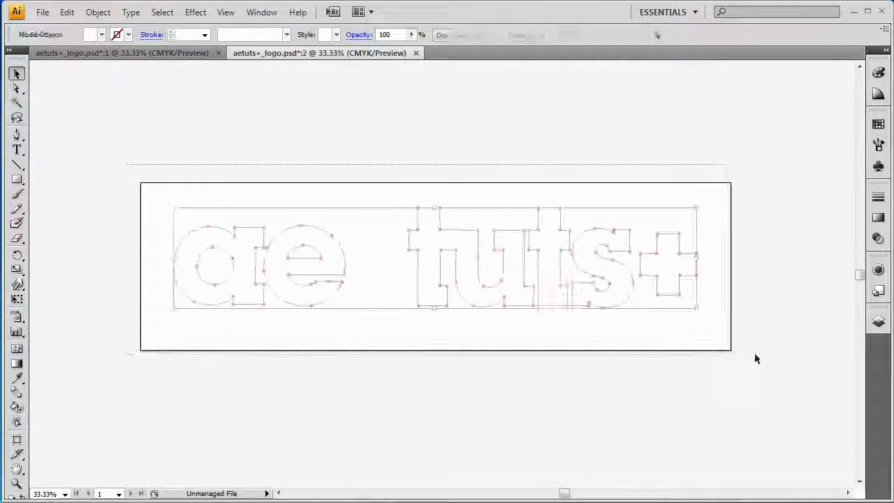
pyautogui.click(607, 187)
pyautogui.click(588, 240)
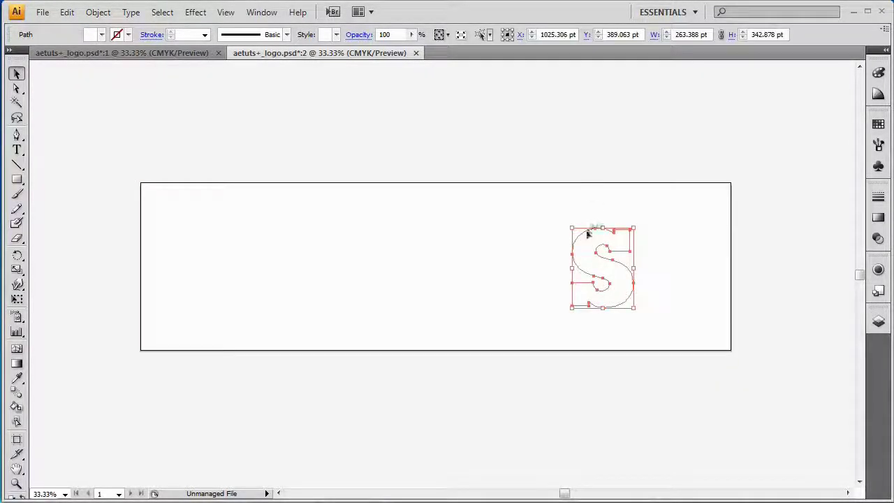
pyautogui.press('Delete')
pyautogui.moveTo(761, 160); pyautogui.dragTo(129, 385)
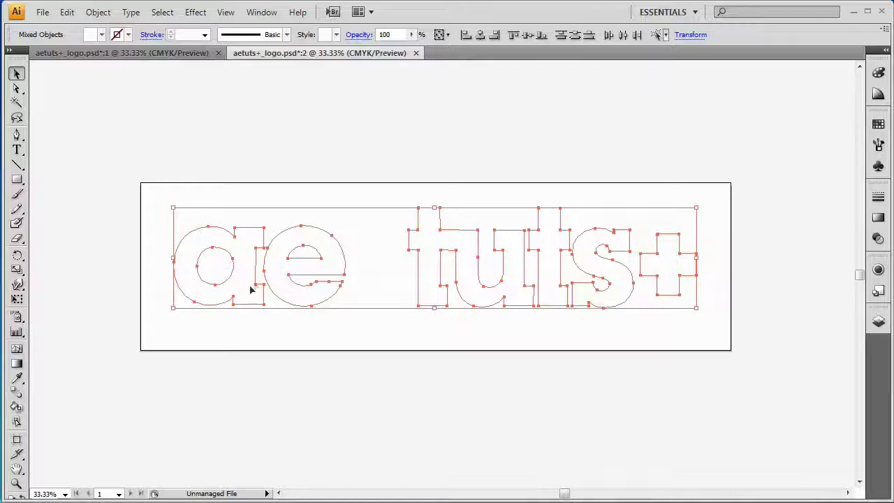
pyautogui.press('Delete')
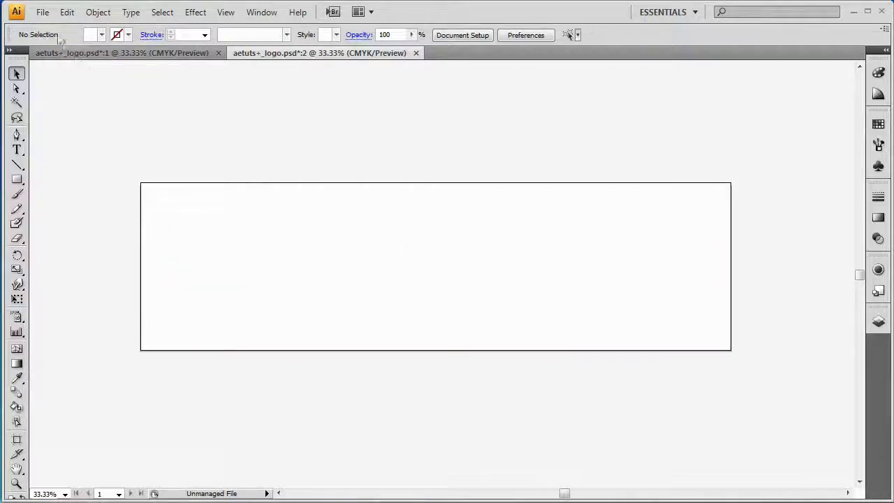
# - Save the artwork as aetuts_logo.ai in the Project File folder, replacing the existing file and keeping the Illustrator CS4 version options
pyautogui.click(43, 11)
pyautogui.click(73, 178)
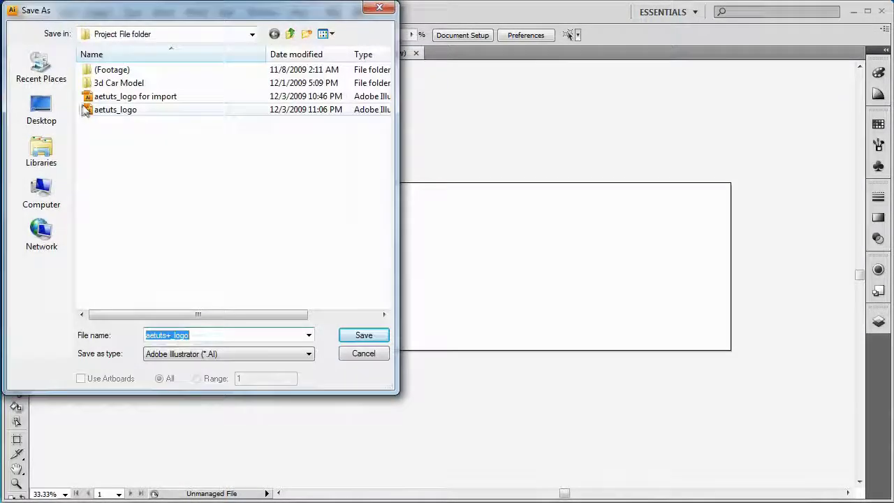
pyautogui.click(101, 110)
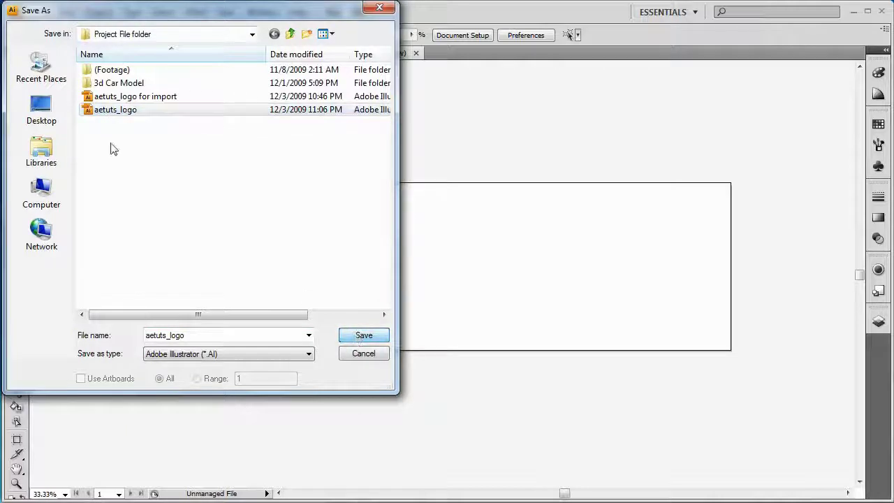
pyautogui.click(360, 334)
pyautogui.click(361, 335)
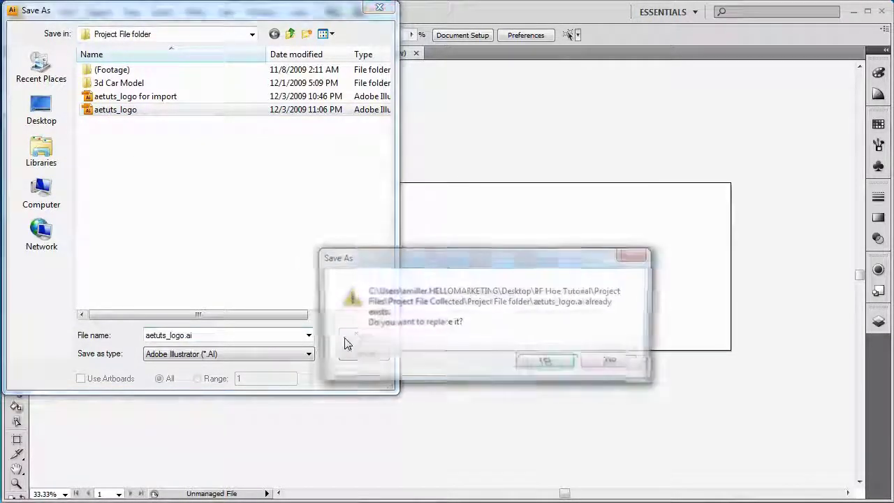
pyautogui.click(551, 364)
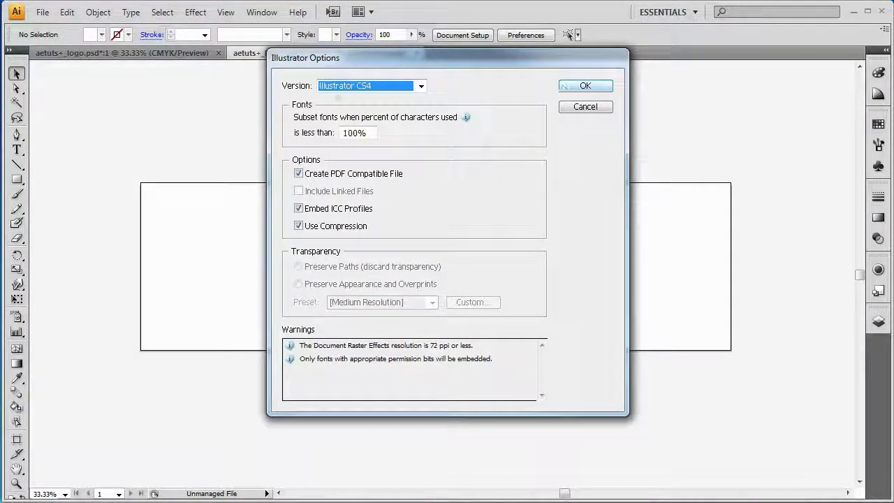
pyautogui.click(576, 88)
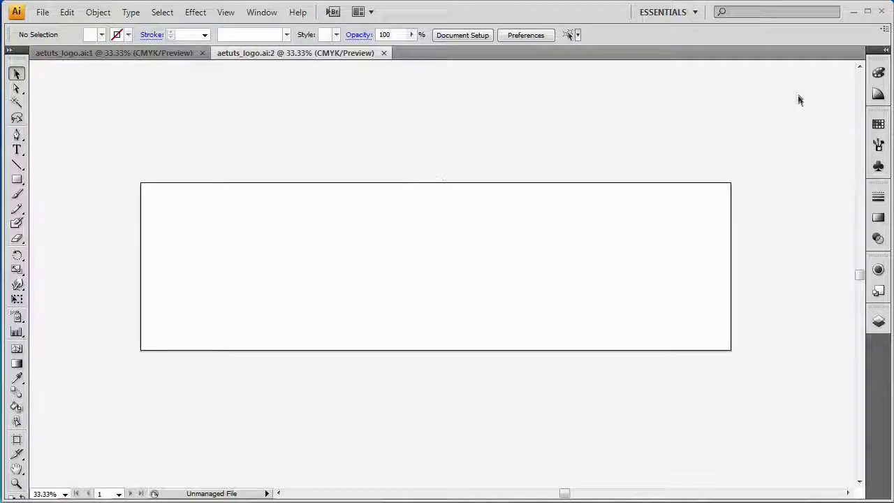
# - Minimize Illustrator and switch to 3ds Max
pyautogui.click(853, 11)
pyautogui.click(17, 28)
pyautogui.click(21, 44)
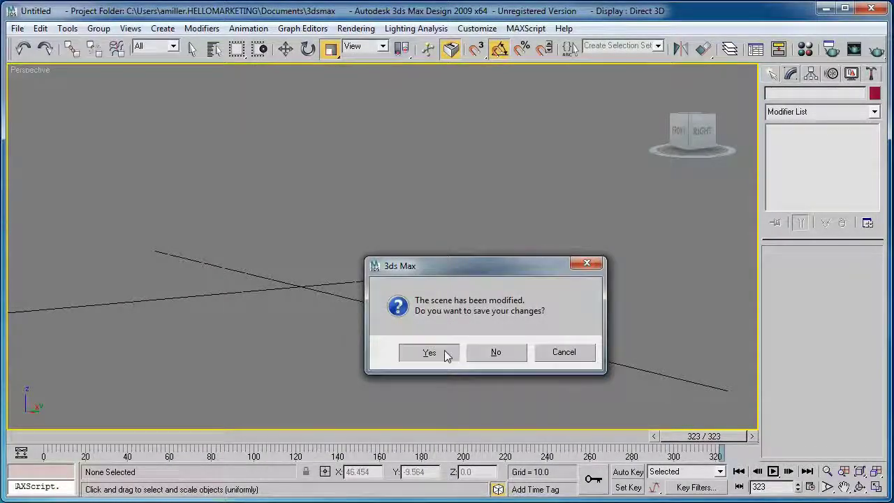
pyautogui.click(446, 353)
pyautogui.press('Escape')
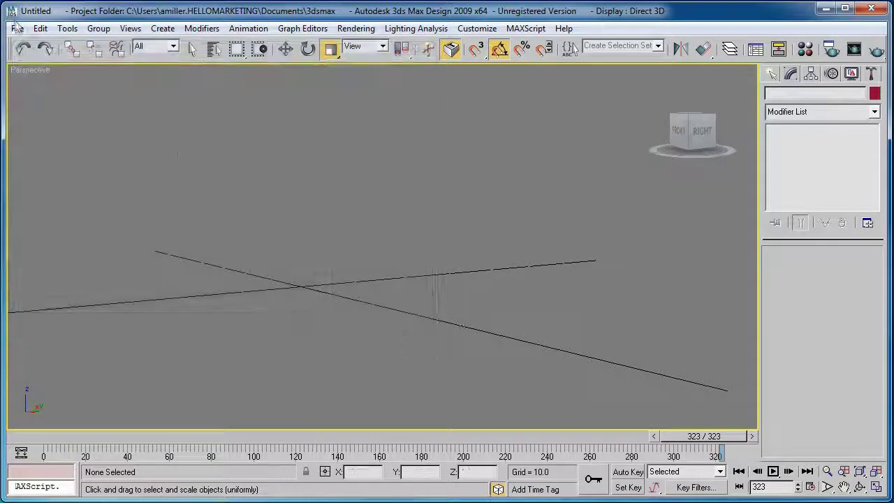
# - Start a new scene with the New All option, discarding changes to the current scene
pyautogui.click(15, 29)
pyautogui.click(44, 49)
pyautogui.click(493, 352)
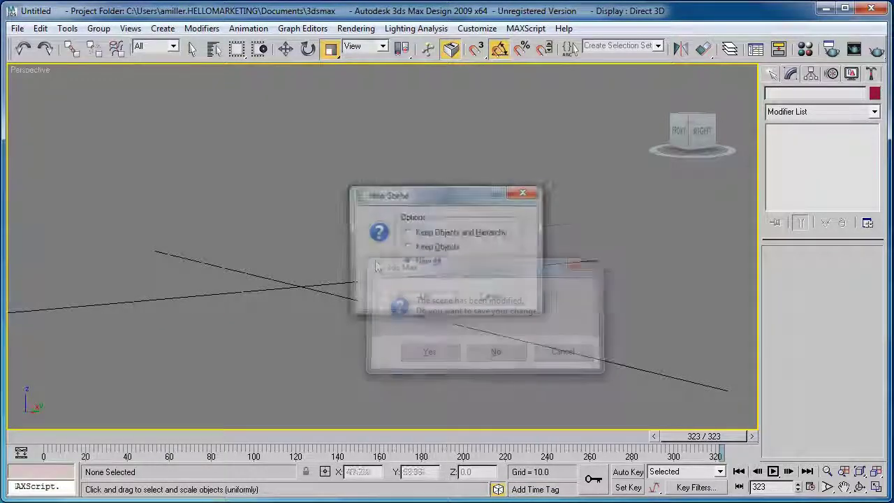
pyautogui.click(413, 300)
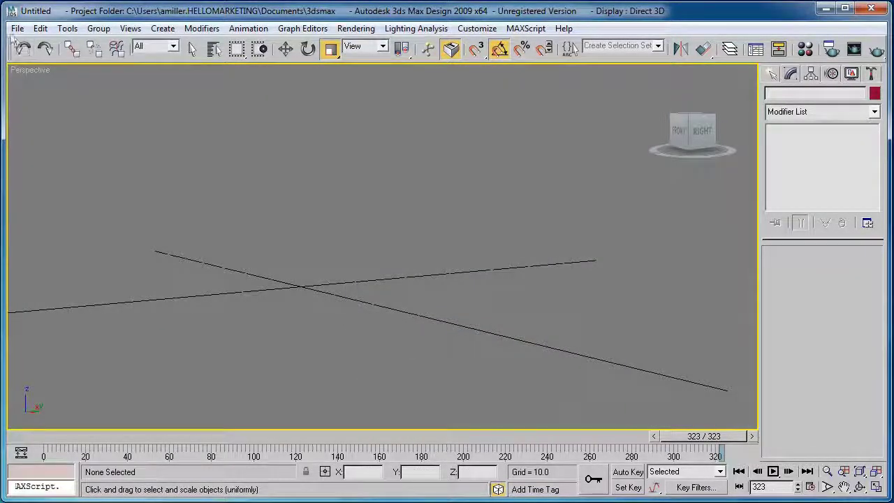
# - Try to import aetuts_logo from the Project File folder, completely replacing the current scene and bringing the shapes in as a single object
pyautogui.click(16, 28)
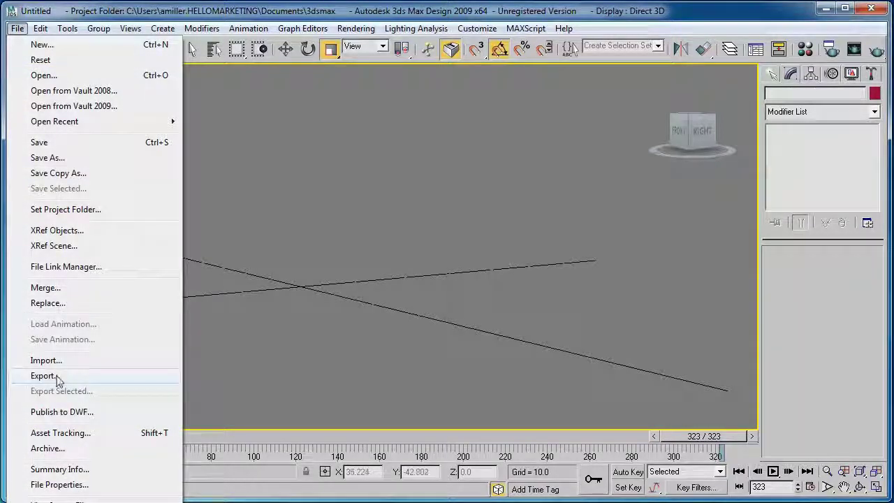
pyautogui.click(62, 365)
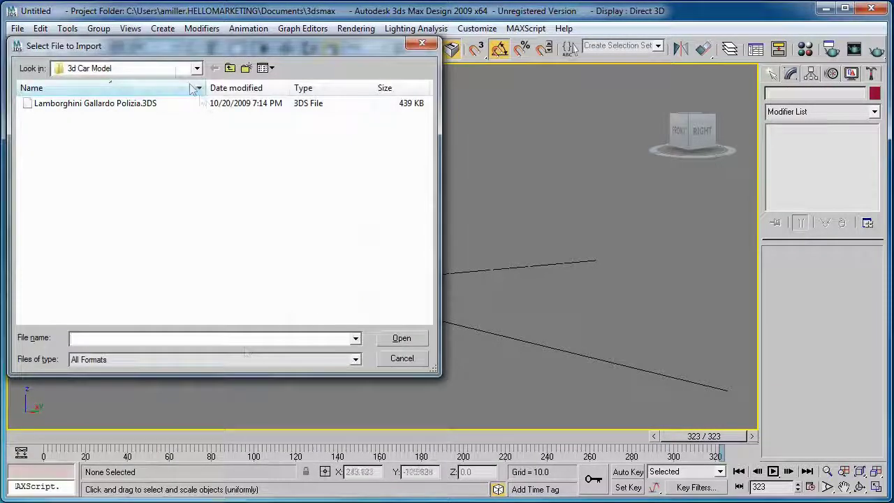
pyautogui.moveTo(169, 50); pyautogui.dragTo(213, 69)
pyautogui.click(271, 85)
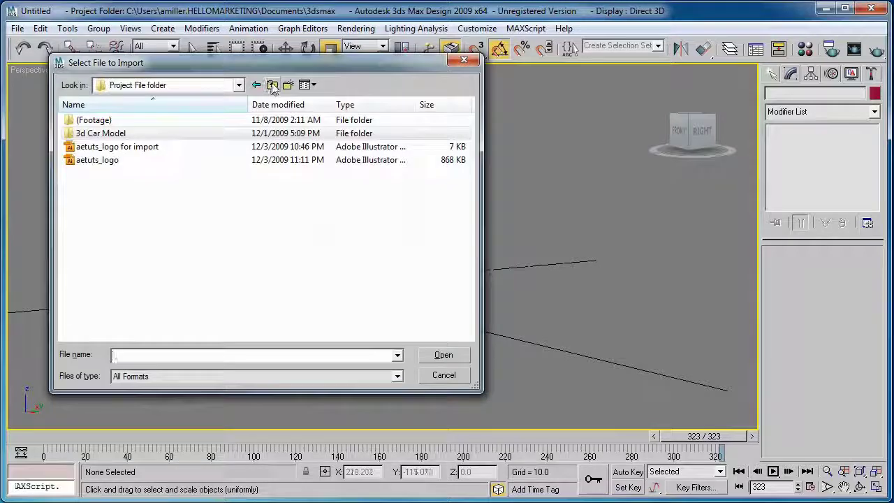
pyautogui.click(94, 162)
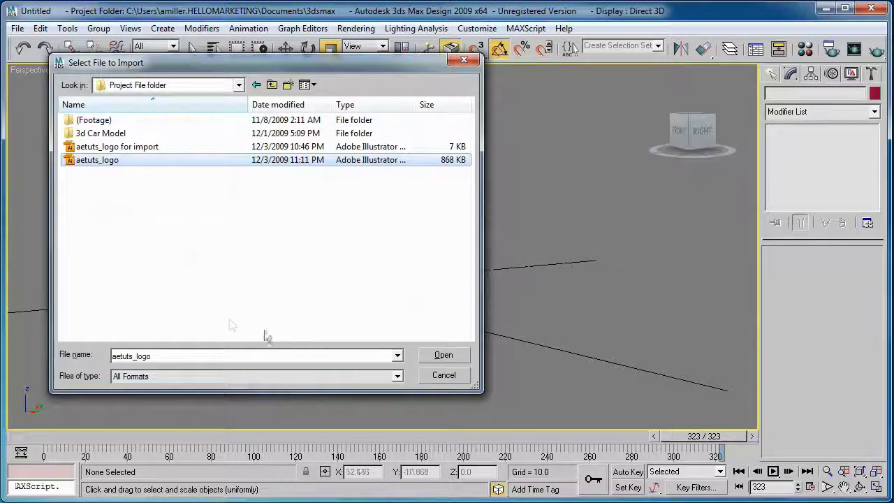
pyautogui.click(455, 359)
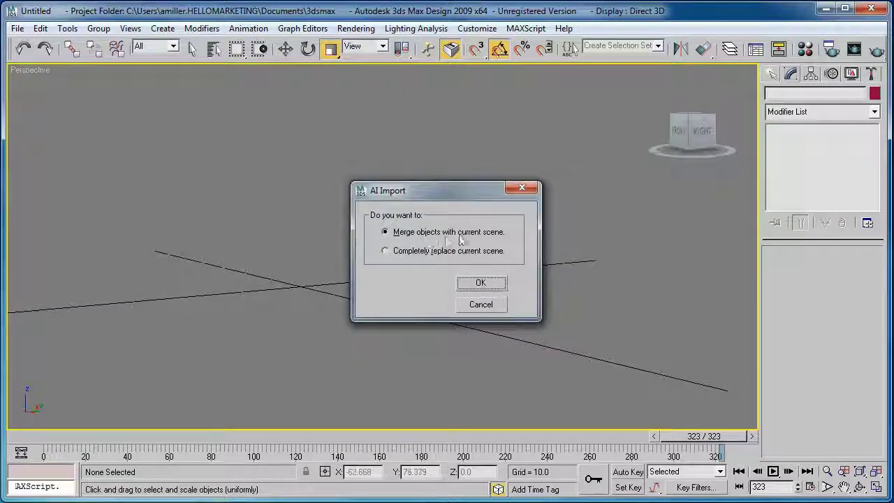
pyautogui.click(418, 253)
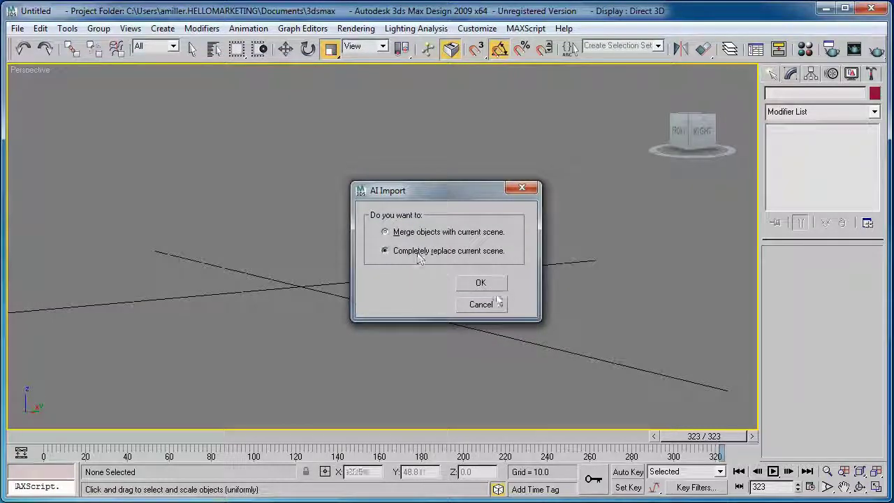
pyautogui.click(481, 282)
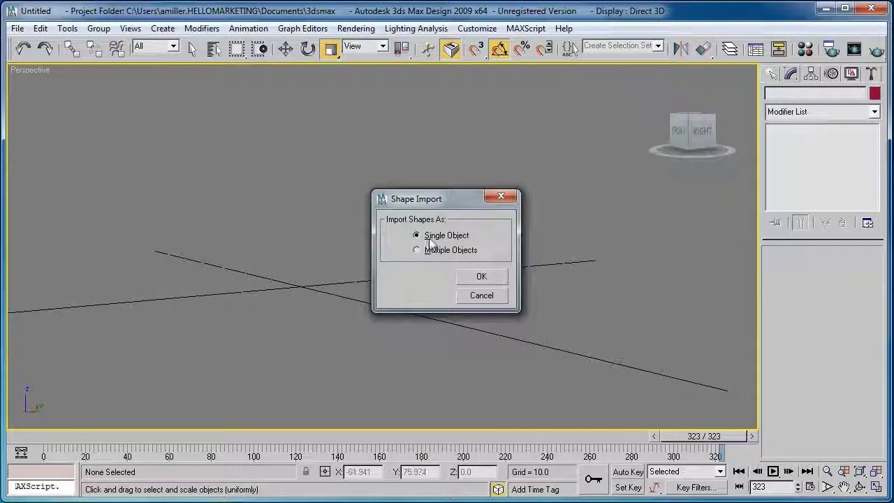
pyautogui.click(480, 277)
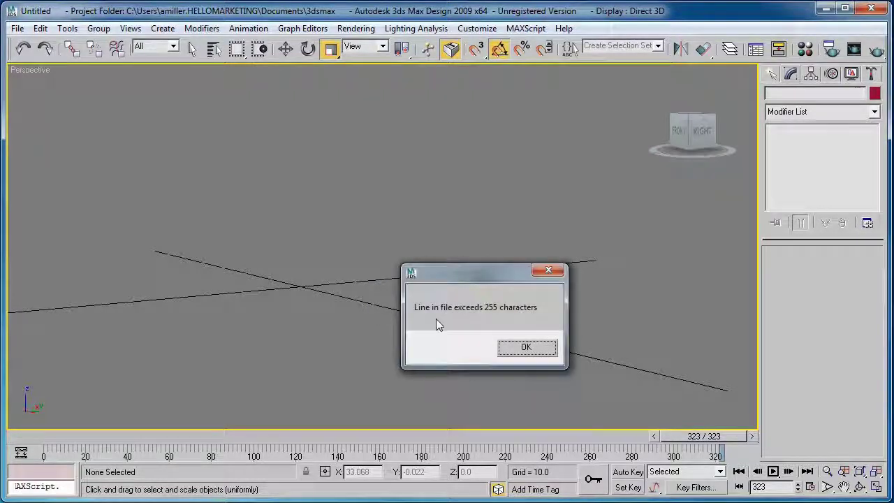
pyautogui.moveTo(472, 285); pyautogui.dragTo(382, 139)
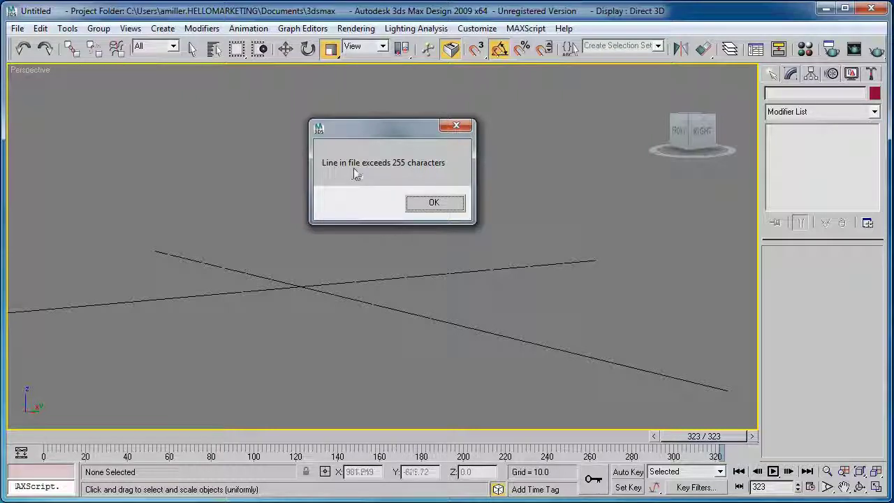
pyautogui.click(435, 203)
# - Switch back to Illustrator and check the white letter paths by selecting all the artwork, leaving nothing selected
pyautogui.click(497, 350)
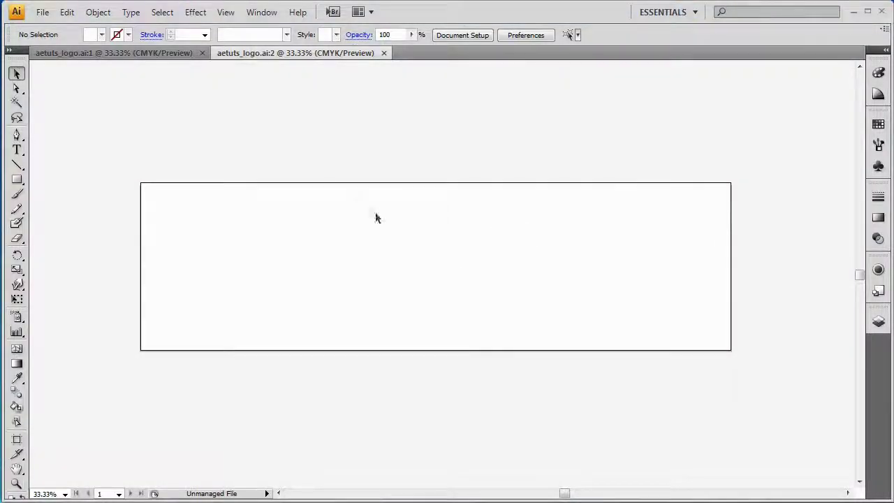
pyautogui.moveTo(114, 148); pyautogui.dragTo(752, 377)
pyautogui.click(163, 153)
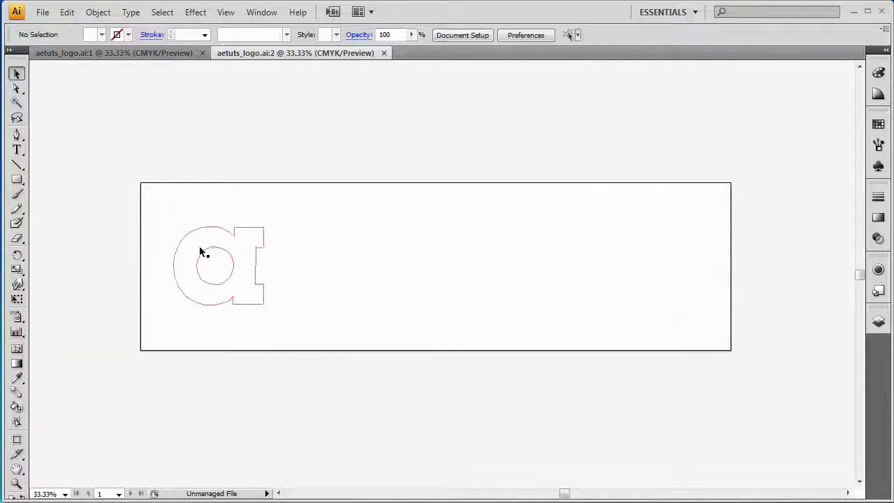
# - Save the artwork as aetuts_logo for import.ai in the Project File folder, replacing the existing file and using the legacy Illustrator 3 version
pyautogui.click(43, 12)
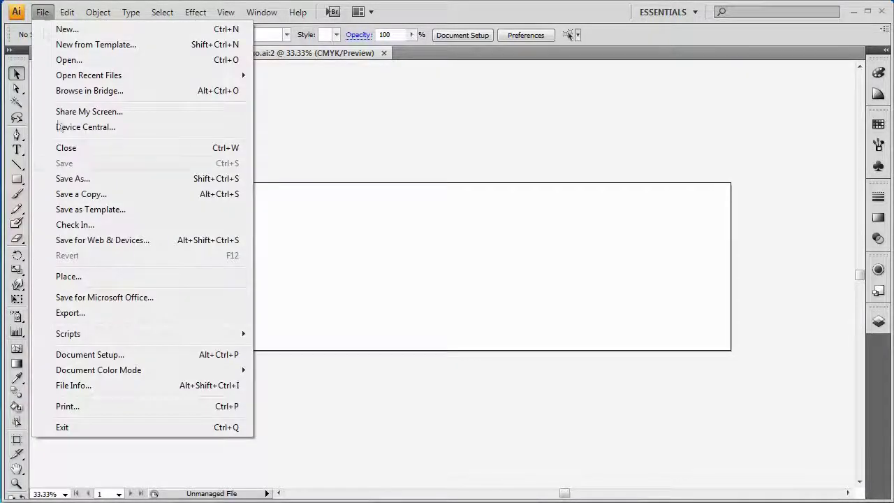
pyautogui.click(70, 179)
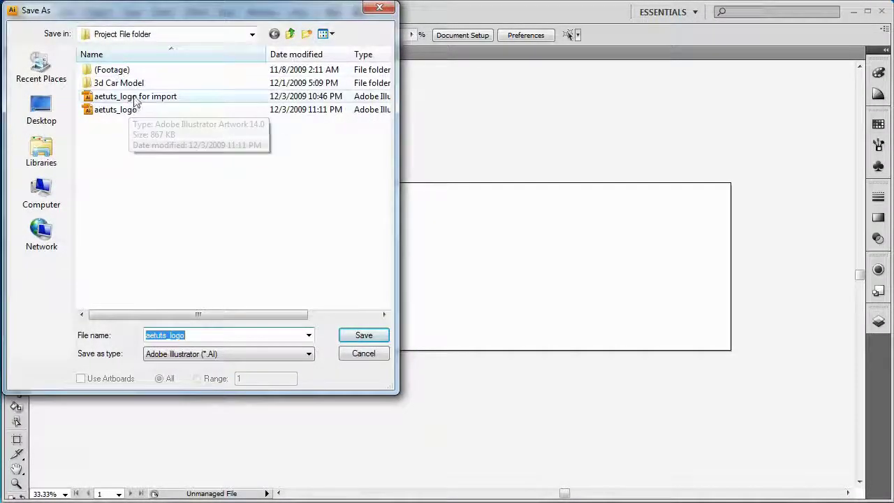
pyautogui.click(136, 98)
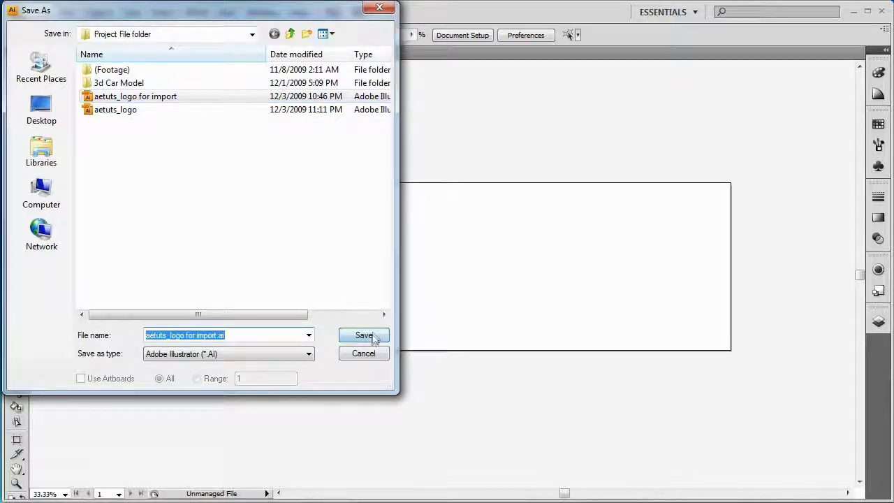
pyautogui.click(368, 337)
pyautogui.click(538, 368)
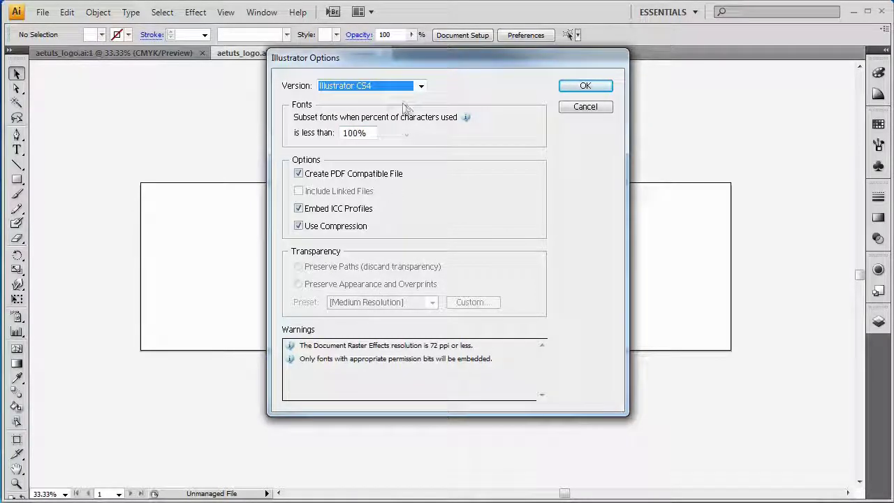
pyautogui.click(421, 85)
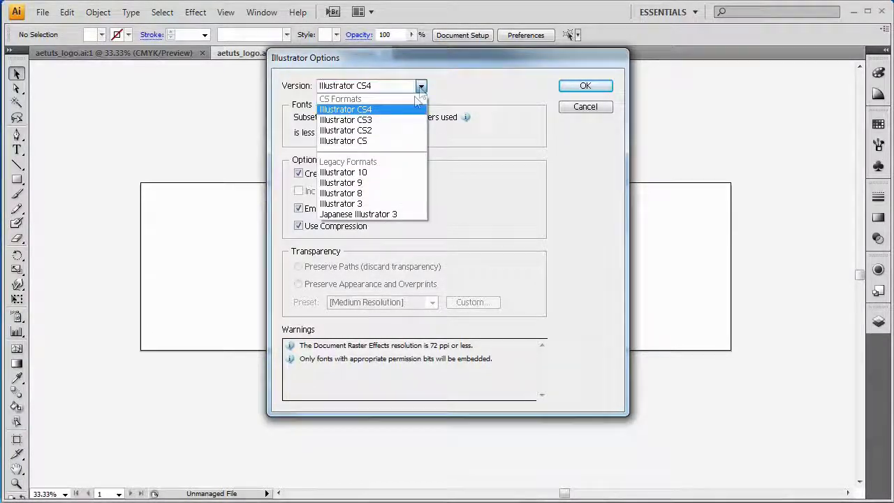
pyautogui.click(346, 203)
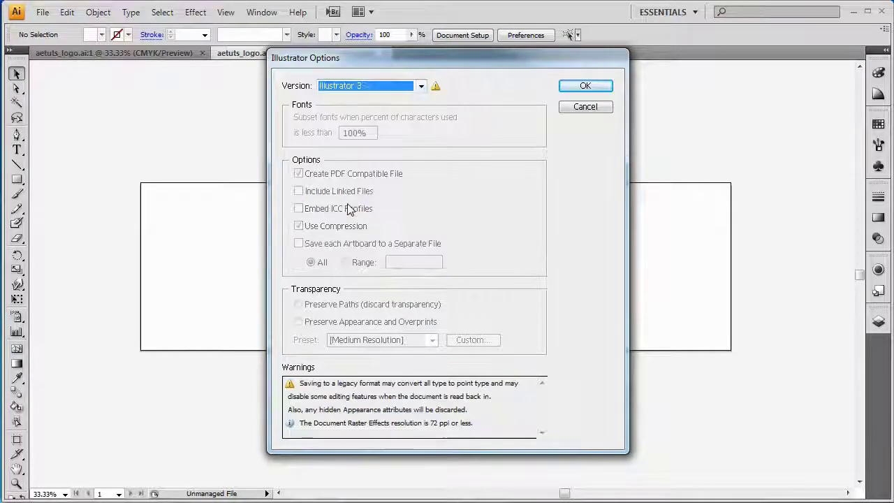
pyautogui.click(582, 87)
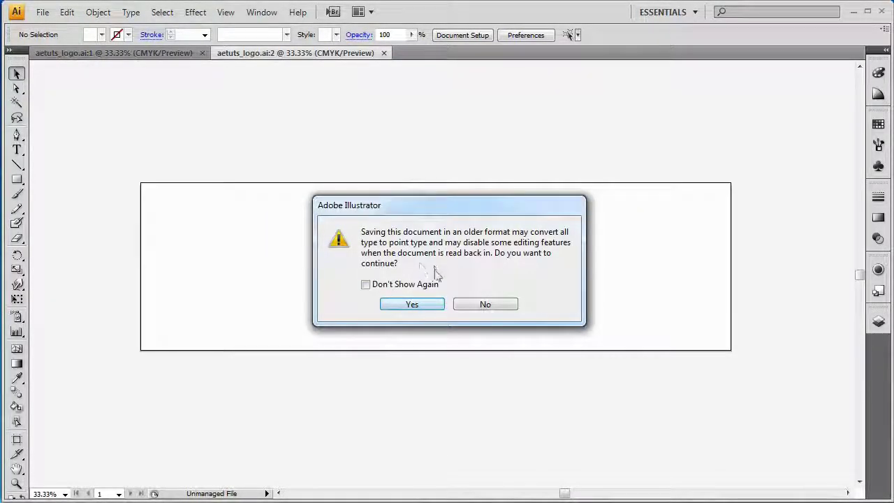
pyautogui.click(412, 305)
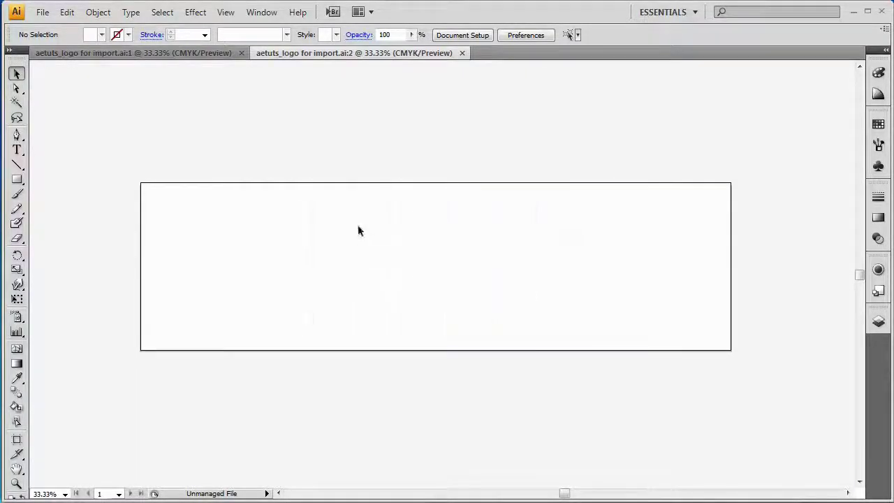
# - Switch to 3ds Max and import aetuts_logo for import, completely replacing the current scene and bringing the shapes in as a single object
pyautogui.click(853, 12)
pyautogui.click(17, 28)
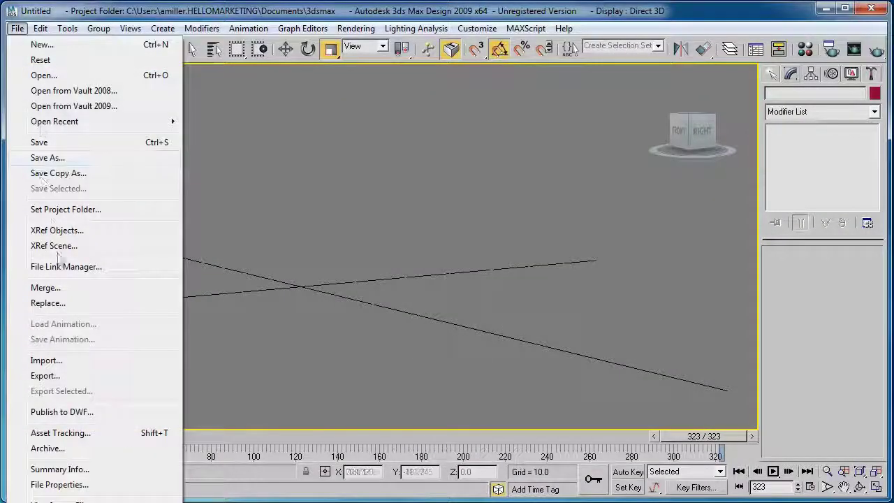
pyautogui.click(56, 363)
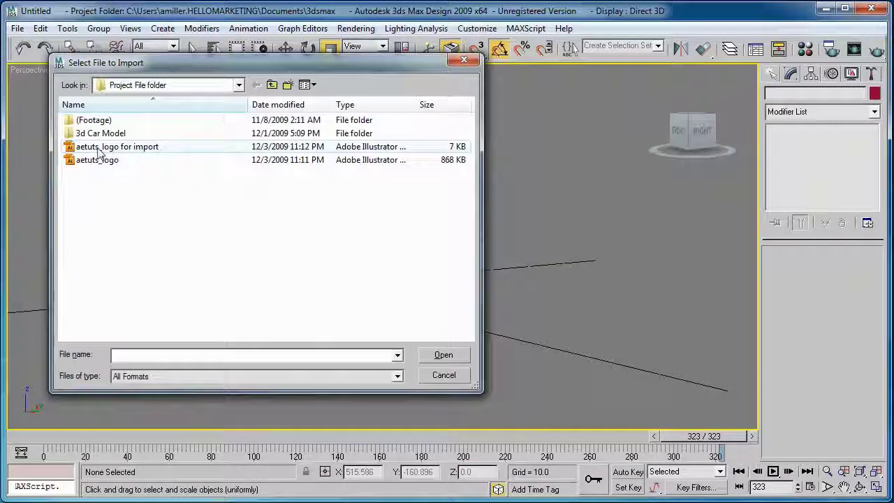
pyautogui.click(137, 154)
pyautogui.doubleClick(136, 155)
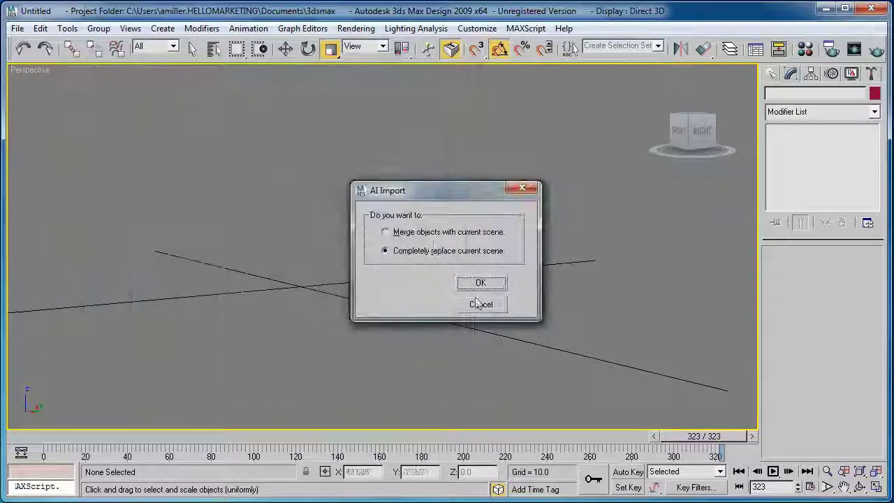
pyautogui.click(479, 282)
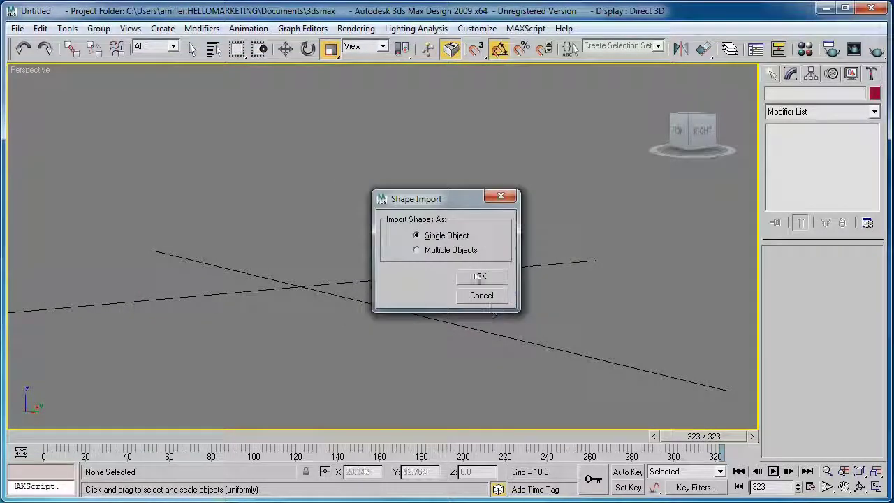
pyautogui.click(481, 275)
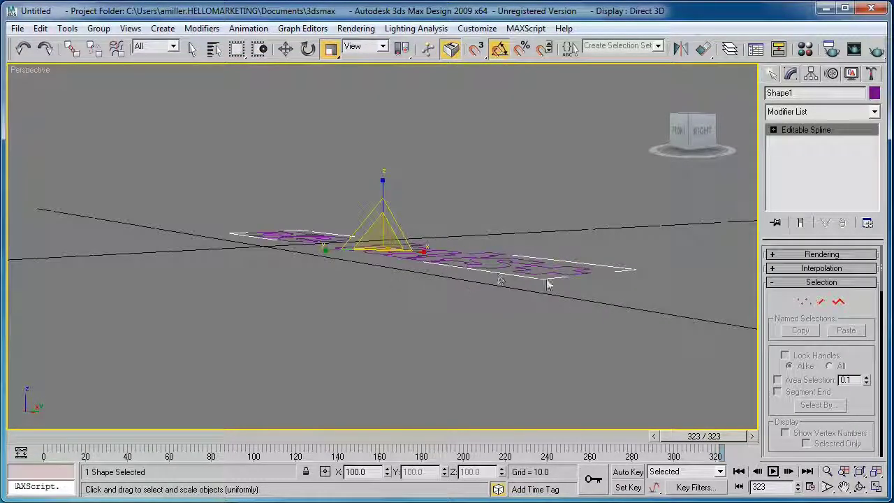
# - Move the imported logo shape along the Y axis to about Y 13.06
pyautogui.keyDown('alt'); pyautogui.moveTo(558, 317); pyautogui.dragTo(634, 326, button='middle'); pyautogui.keyUp('alt')
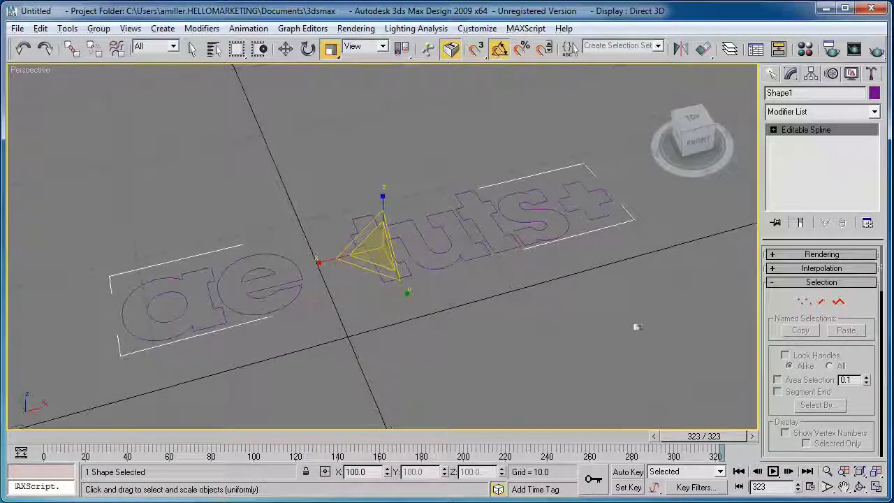
pyautogui.click(315, 326)
pyautogui.click(293, 281)
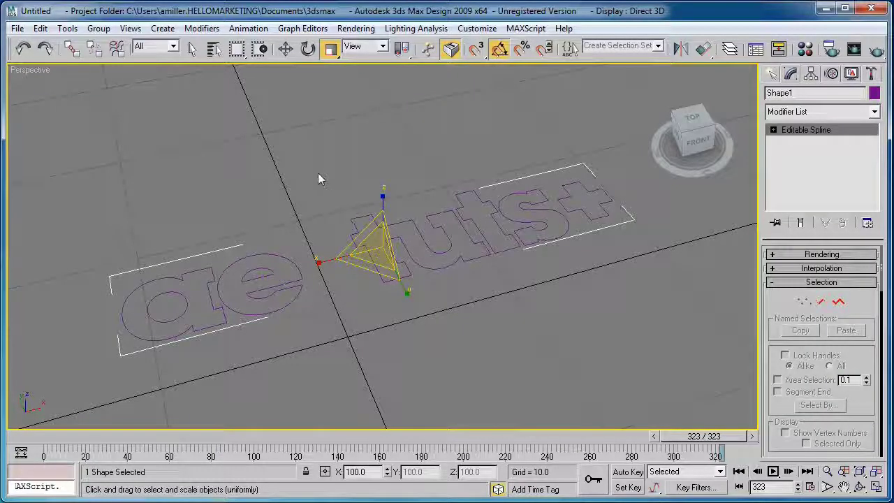
pyautogui.click(276, 284)
pyautogui.click(287, 282)
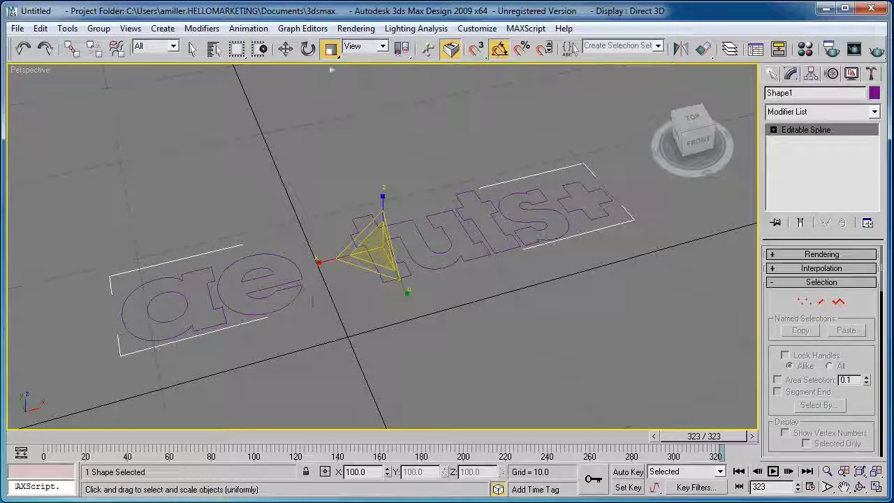
pyautogui.click(285, 48)
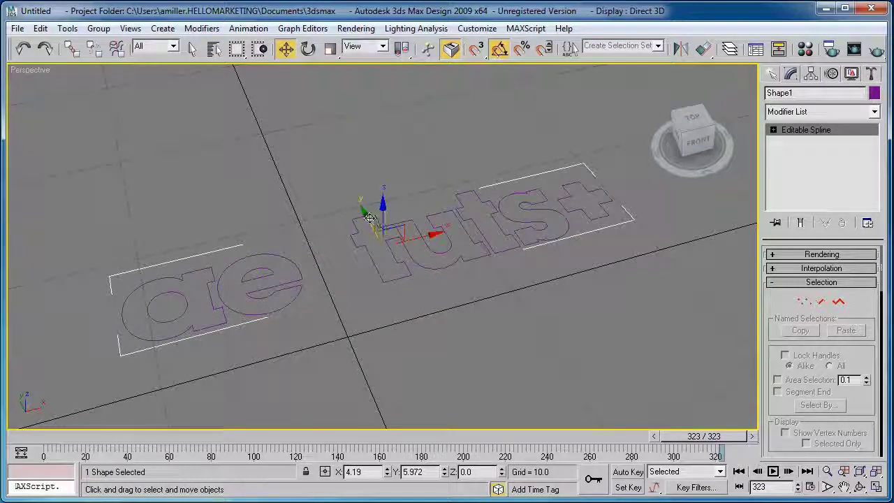
pyautogui.moveTo(369, 218); pyautogui.dragTo(330, 152)
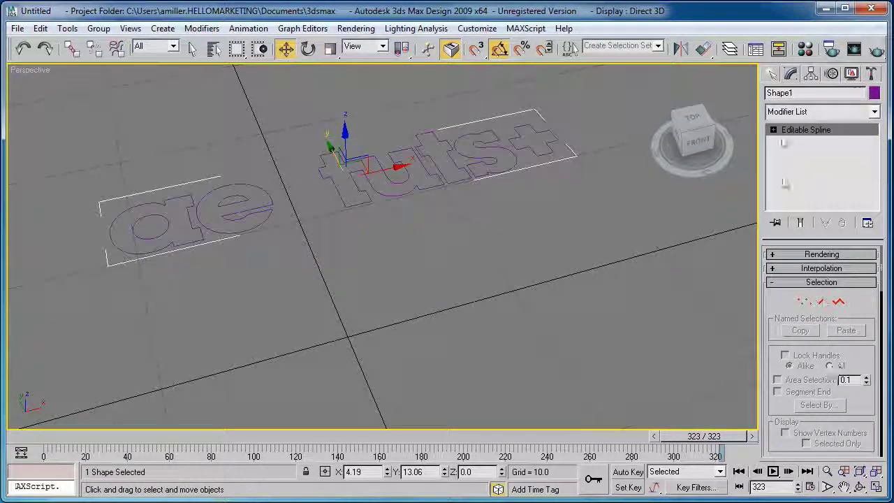
# - Create an Arial Text spline of size 100 in front of the logo, reading a first name followed by "is cool"
pyautogui.click(772, 75)
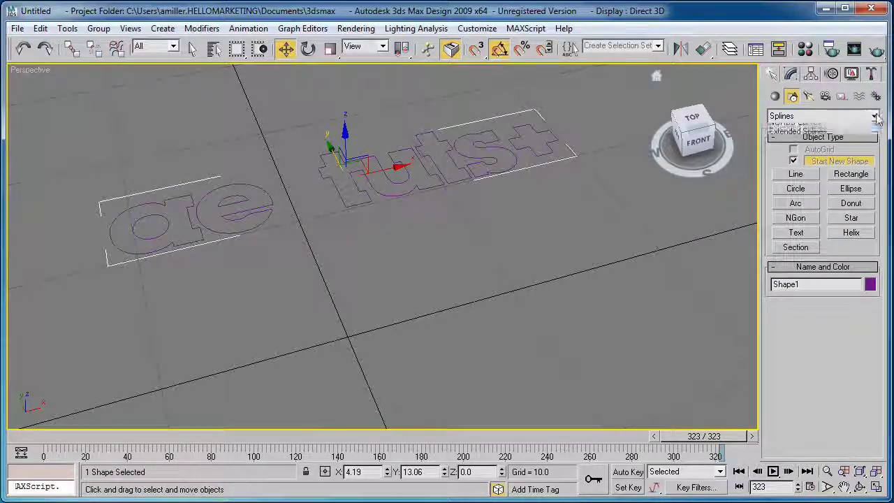
pyautogui.click(775, 96)
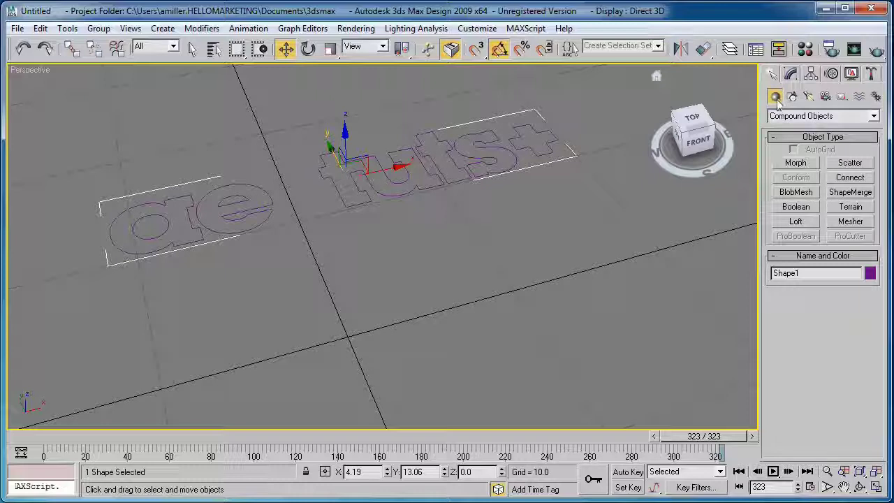
pyautogui.click(792, 97)
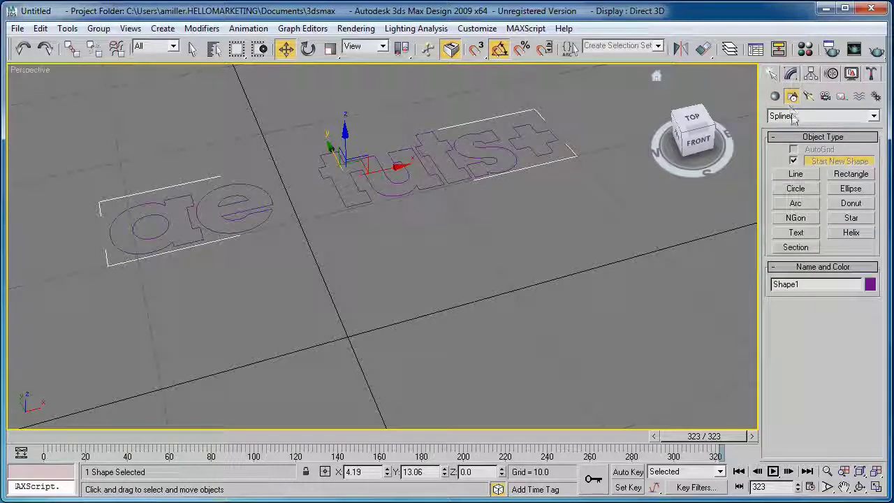
pyautogui.click(797, 234)
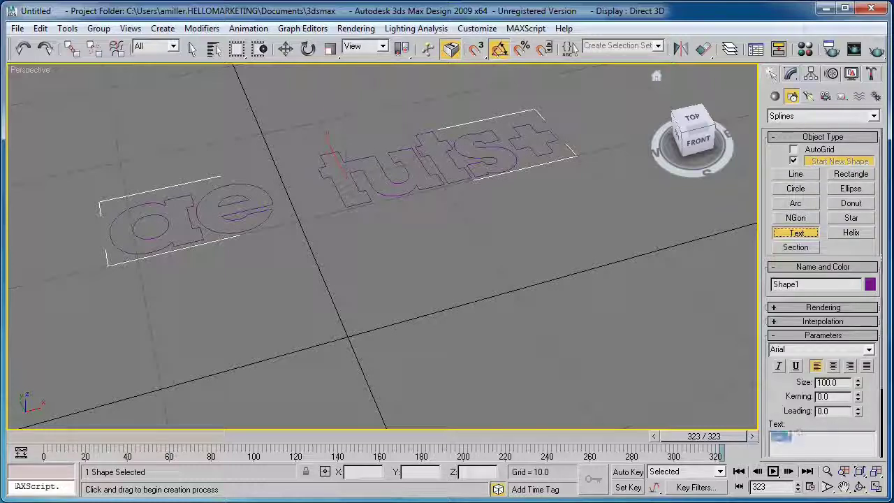
pyautogui.doubleClick(801, 437)
pyautogui.write('adam is coo')
pyautogui.click(375, 306)
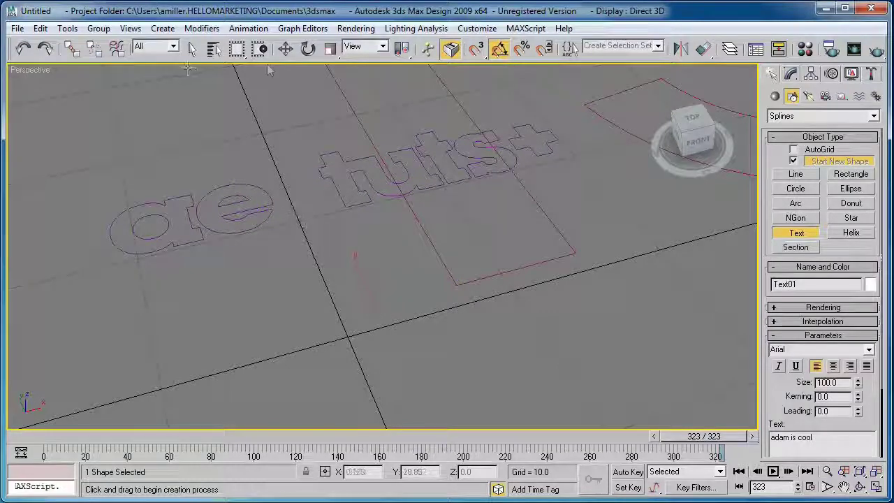
# - Scale the text spline down uniformly to about 5.68 percent and shift it along the X axis to about X 5.04
pyautogui.click(329, 49)
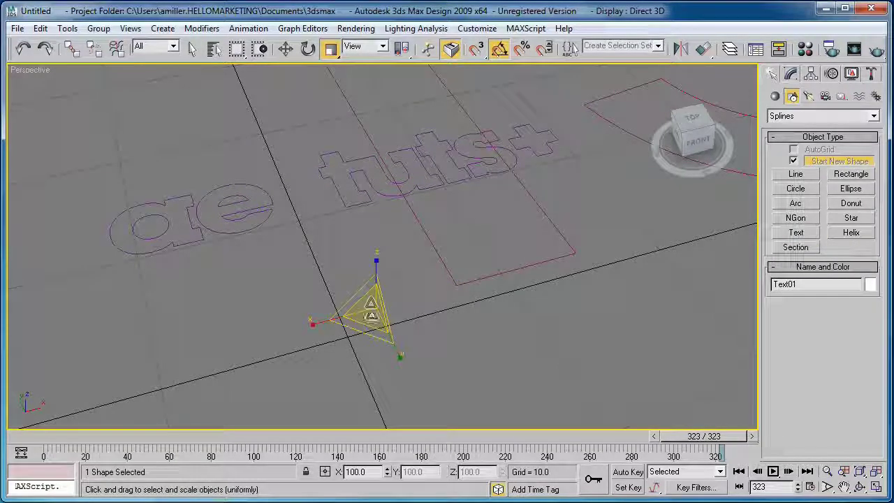
pyautogui.moveTo(374, 307); pyautogui.dragTo(347, 372)
pyautogui.moveTo(373, 307); pyautogui.dragTo(365, 322)
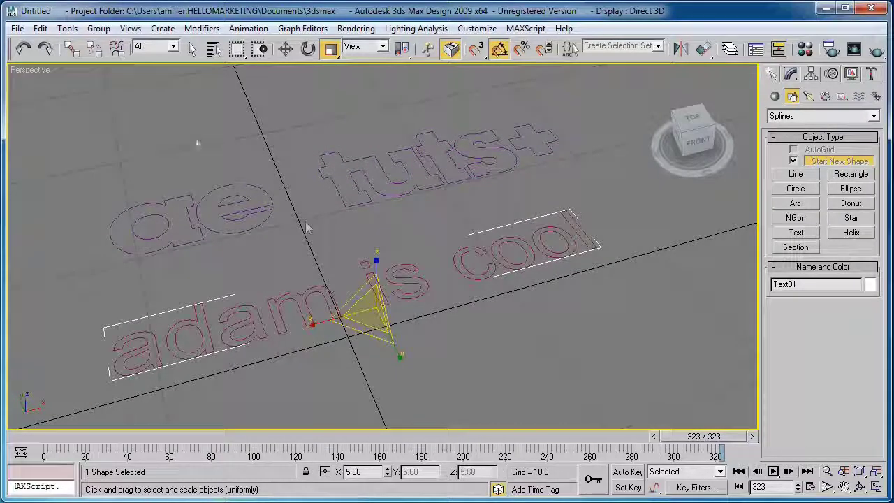
pyautogui.click(286, 50)
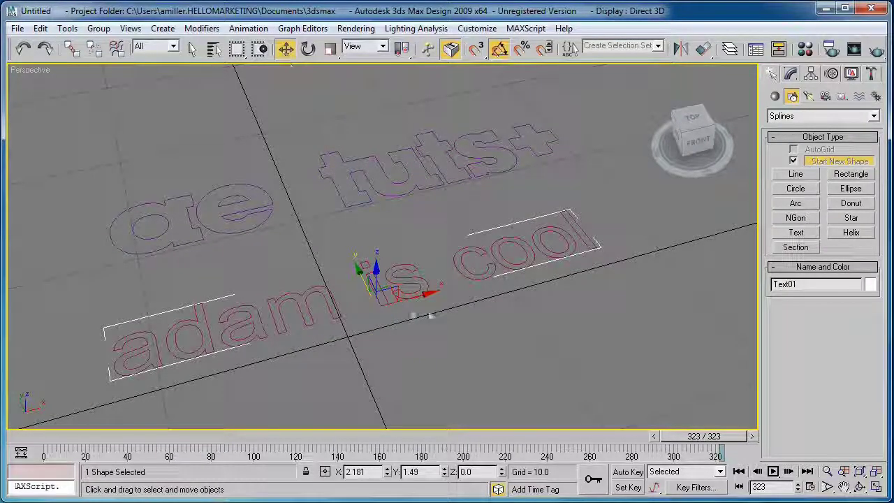
pyautogui.moveTo(419, 296); pyautogui.dragTo(463, 296)
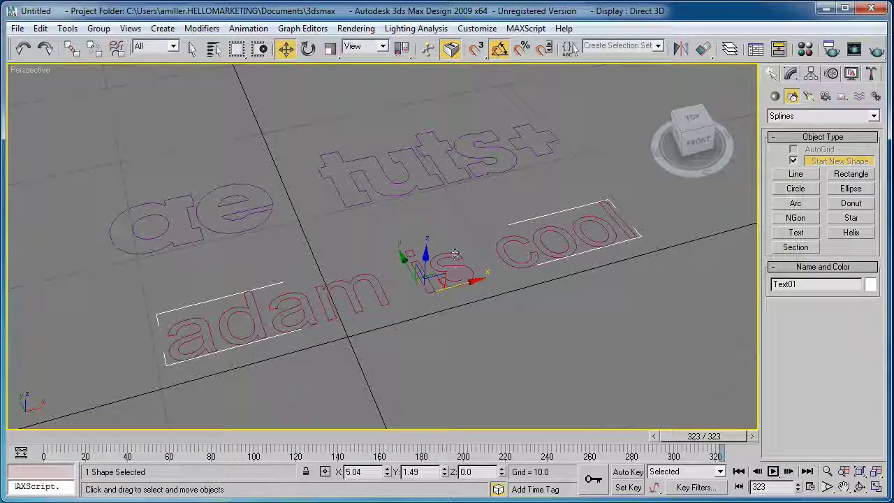
# - Delete the text spline and move the imported logo shape toward the origin, to about X 4.19, Y 5.39
pyautogui.press('Delete')
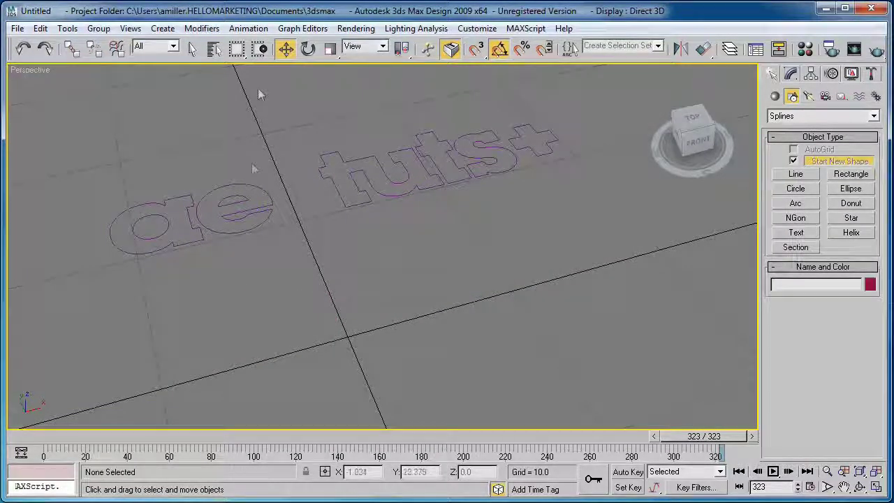
pyautogui.click(775, 96)
pyautogui.click(382, 169)
pyautogui.moveTo(338, 149); pyautogui.dragTo(380, 222)
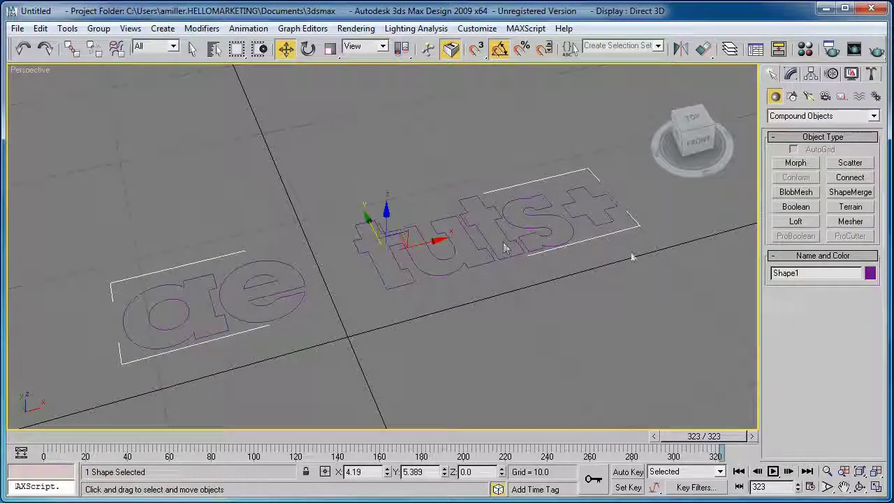
# - Add an Extrude modifier with an amount of 1.5 to the imported logo shape
pyautogui.click(792, 75)
pyautogui.click(820, 112)
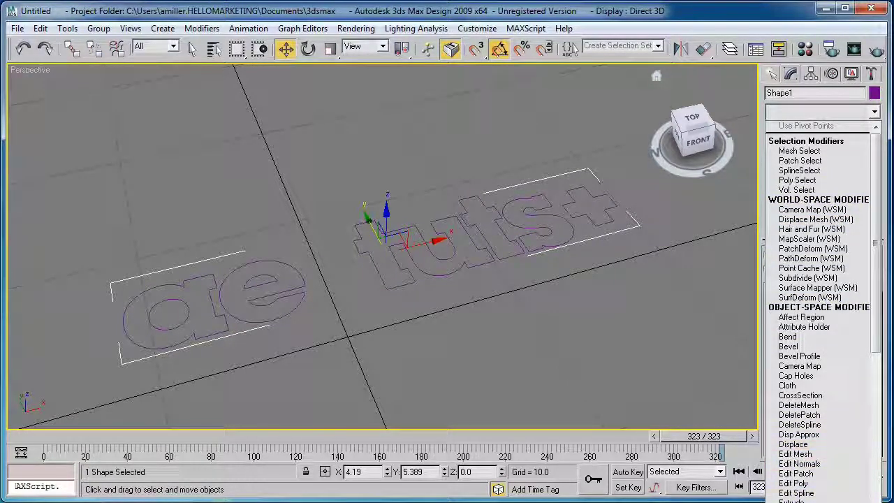
pyautogui.click(792, 500)
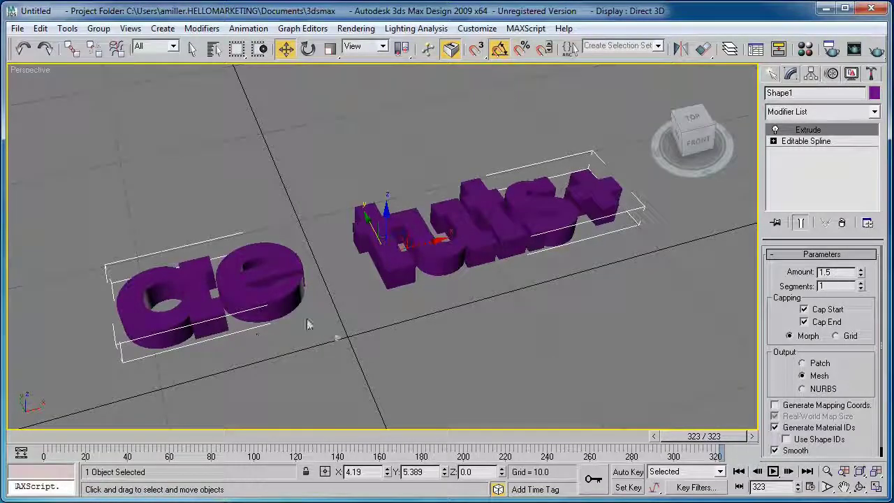
# - Rotate the extruded logo 90 degrees about the X axis so it stands upright on the grid
pyautogui.keyDown('alt'); pyautogui.moveTo(366, 315); pyautogui.dragTo(351, 202, button='middle'); pyautogui.keyUp('alt')
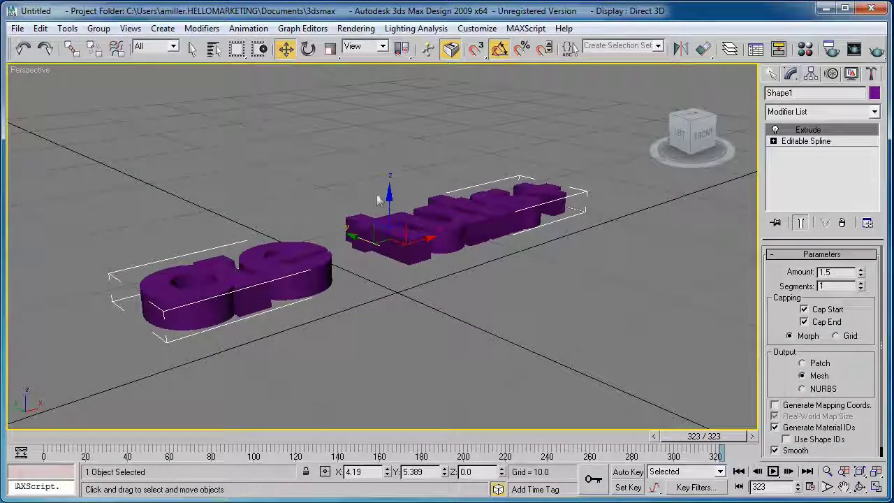
pyautogui.click(308, 49)
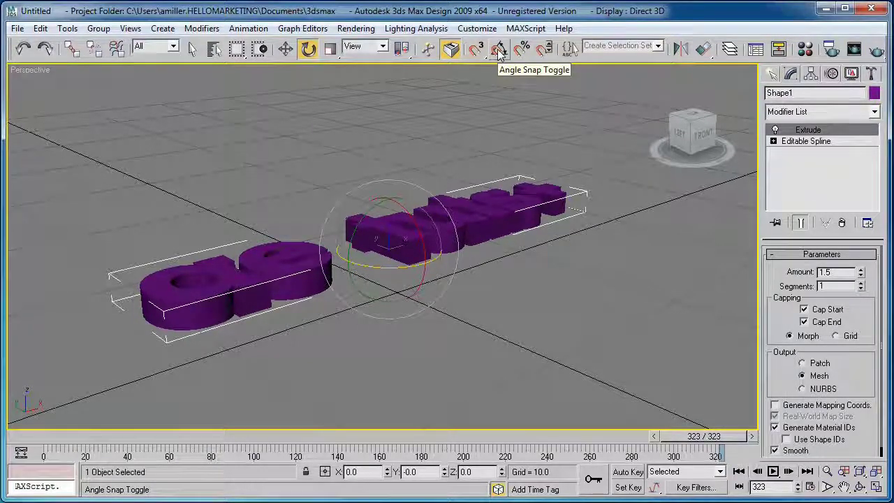
pyautogui.moveTo(411, 214); pyautogui.dragTo(392, 312)
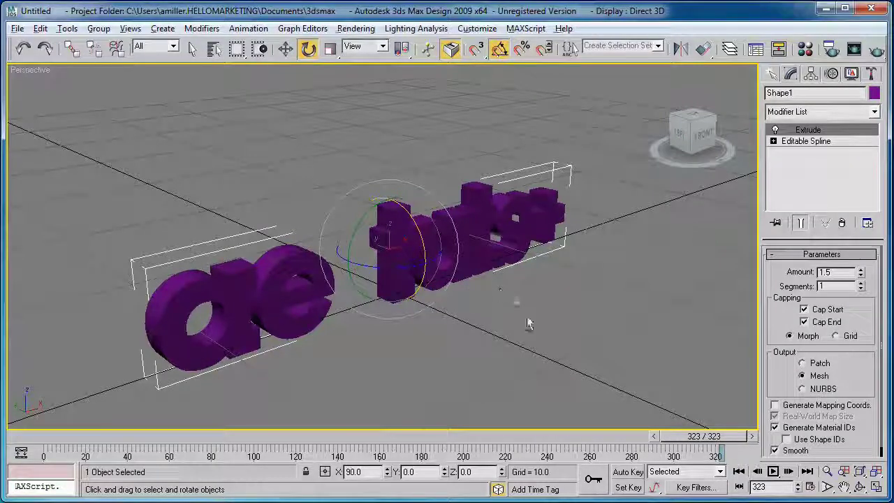
# - Reduce the logo's extrusion amount to 0 to flatten it, and bring the amount back to 1.5
pyautogui.moveTo(487, 294)
pyautogui.keyDown('alt'); pyautogui.mouseDown(button='middle')
pyautogui.moveTo(435, 284)
pyautogui.moveTo(473, 284)
pyautogui.moveTo(477, 295)
pyautogui.mouseUp(button='middle'); pyautogui.keyUp('alt')
pyautogui.keyDown('alt'); pyautogui.moveTo(435, 319); pyautogui.dragTo(433, 289, button='middle'); pyautogui.keyUp('alt')
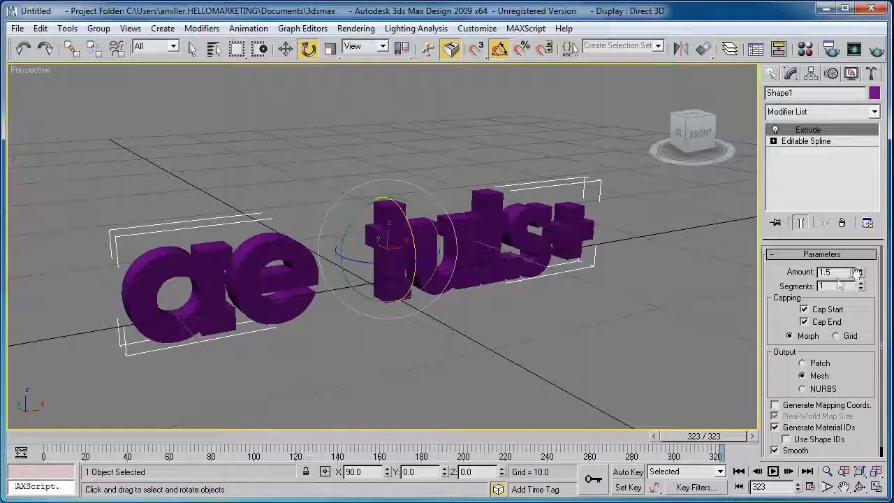
pyautogui.moveTo(864, 279); pyautogui.dragTo(864, 321)
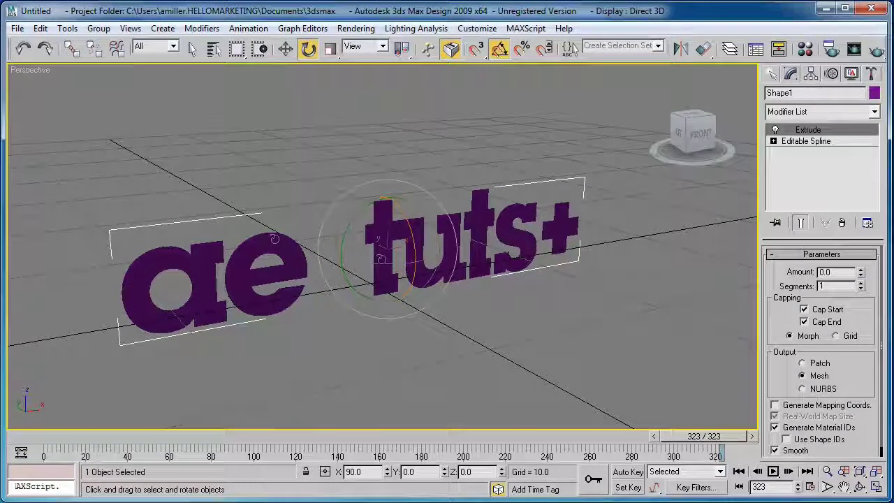
pyautogui.moveTo(861, 275)
pyautogui.mouseDown()
pyautogui.moveTo(859, 255)
pyautogui.moveTo(861, 280)
pyautogui.mouseUp()
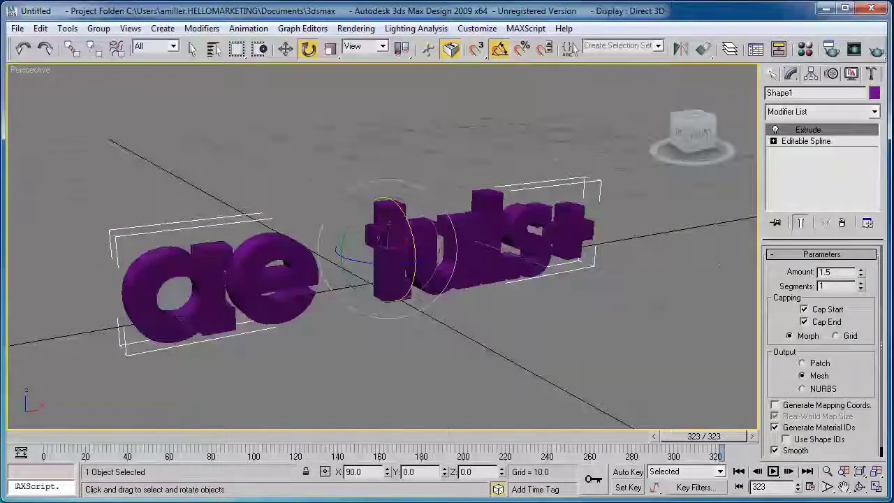
# - Shift the upright logo a short distance along the positive X axis and deselect it
pyautogui.click(285, 48)
pyautogui.moveTo(429, 244); pyautogui.dragTo(466, 247)
pyautogui.click(397, 335)
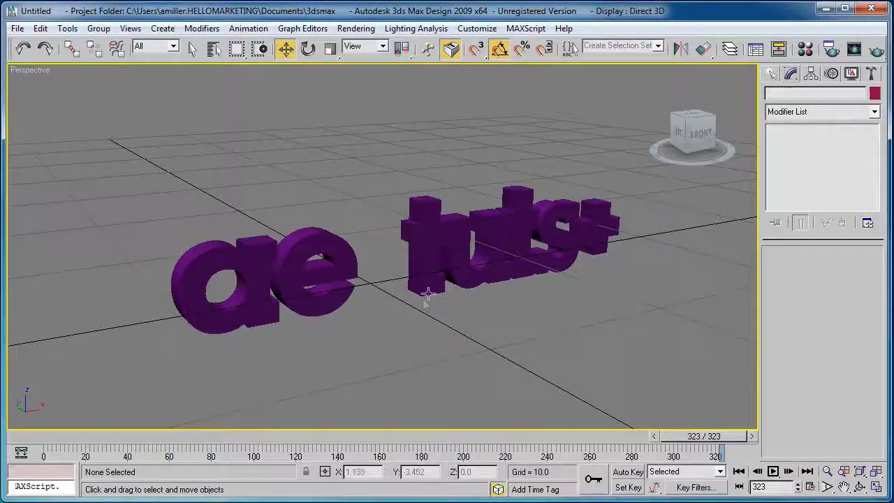
pyautogui.moveTo(355, 303)
pyautogui.keyDown('alt'); pyautogui.mouseDown(button='middle')
pyautogui.moveTo(455, 265)
pyautogui.moveTo(398, 293)
pyautogui.moveTo(341, 293)
pyautogui.moveTo(367, 297)
pyautogui.mouseUp(button='middle'); pyautogui.keyUp('alt')
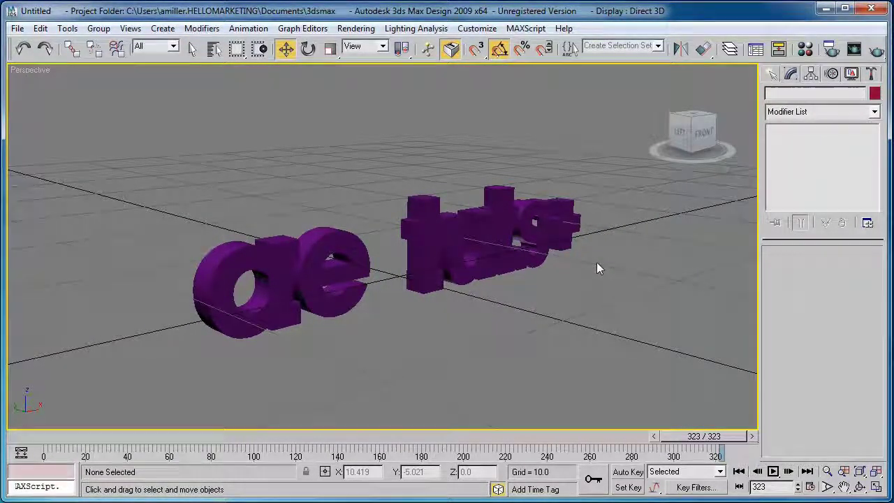
# - Switch to Windows Explorer and open the Project File folder inside Project Files > Project File Collected
pyautogui.hotkey('alt', 'Tab')
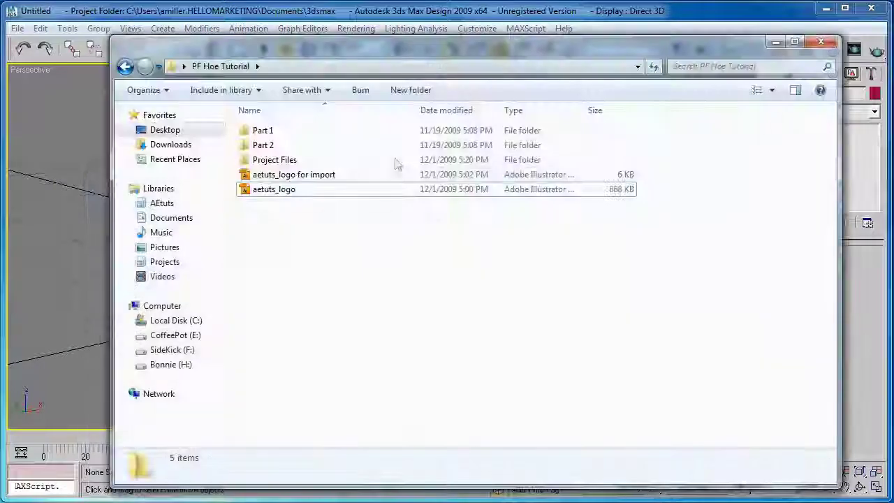
pyautogui.moveTo(334, 52); pyautogui.dragTo(352, 63)
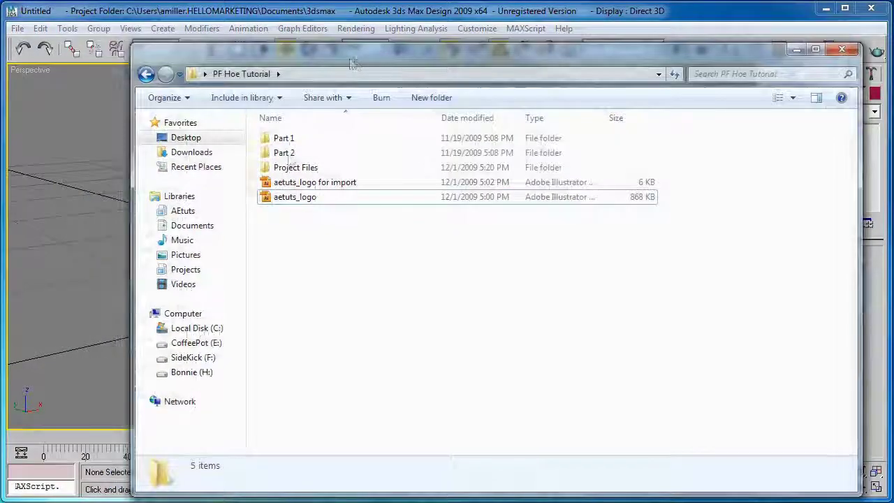
pyautogui.doubleClick(293, 168)
pyautogui.doubleClick(302, 143)
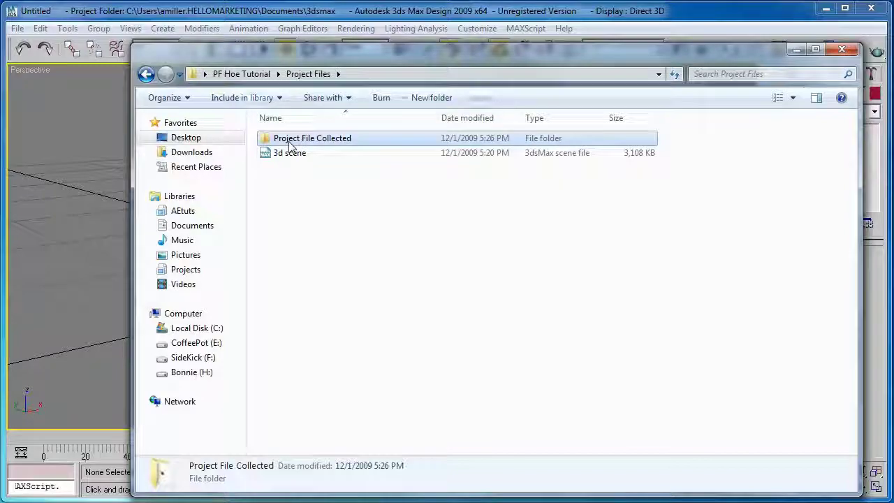
pyautogui.doubleClick(308, 138)
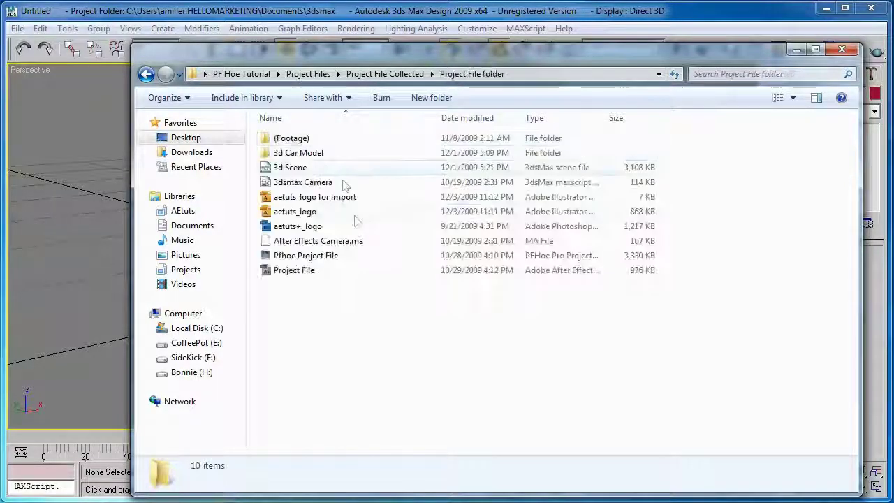
# - Run the 3dsmax Camera script in the 3ds Max scene to import the tracked camera, and scrub the timeline to check its motion
pyautogui.moveTo(300, 63); pyautogui.dragTo(582, 55)
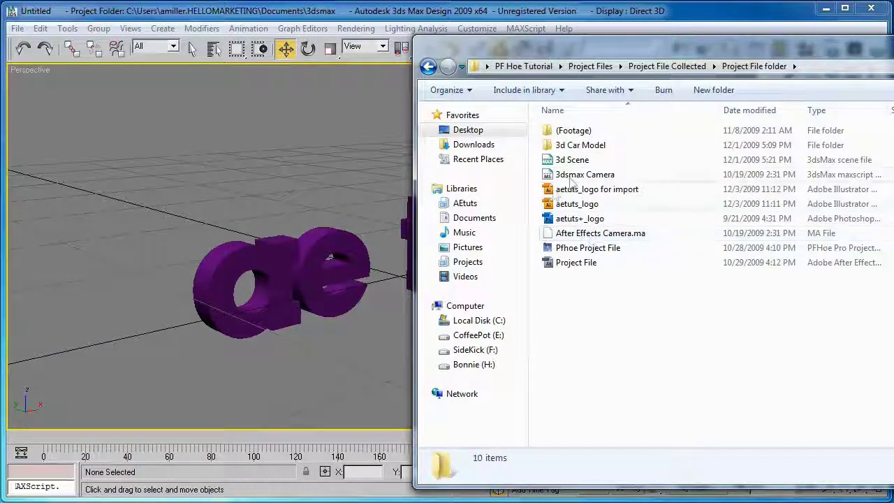
pyautogui.moveTo(579, 175); pyautogui.dragTo(278, 209)
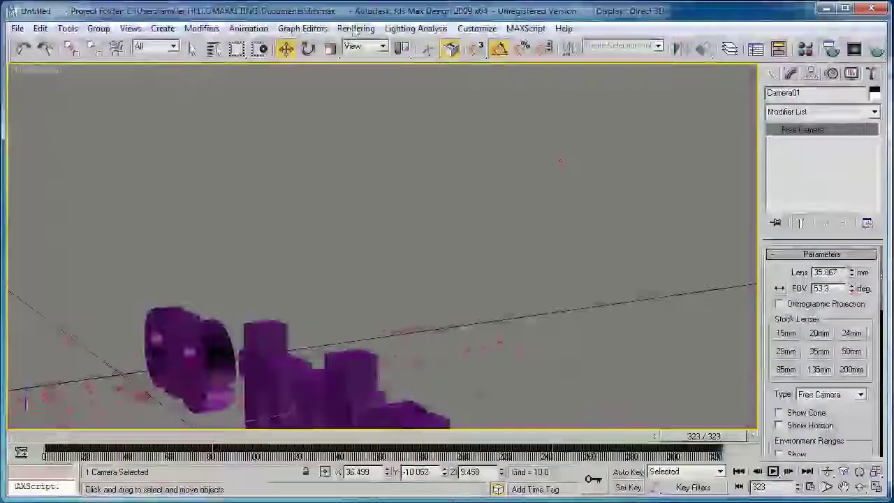
pyautogui.moveTo(695, 436); pyautogui.dragTo(732, 447)
pyautogui.press('w')
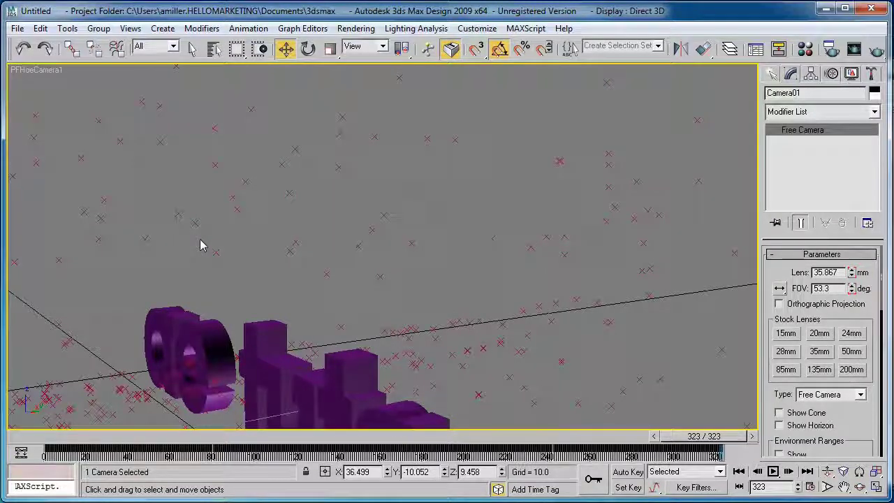
pyautogui.moveTo(702, 434)
pyautogui.mouseDown()
pyautogui.moveTo(384, 428)
pyautogui.moveTo(702, 434)
pyautogui.mouseUp()
# - Open the camera view's viewport background settings and browse for a background source in the desktop's PF Hoe Tutorial folder
pyautogui.click(130, 28)
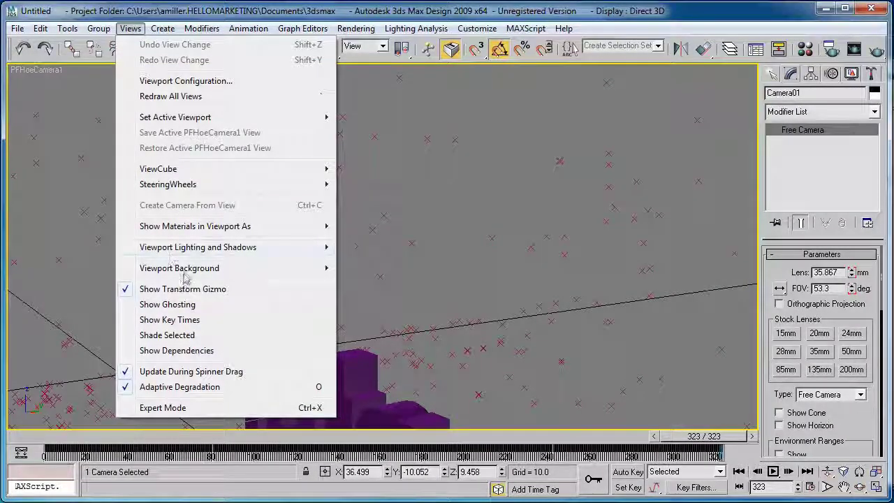
pyautogui.moveTo(319, 273)
pyautogui.click(399, 268)
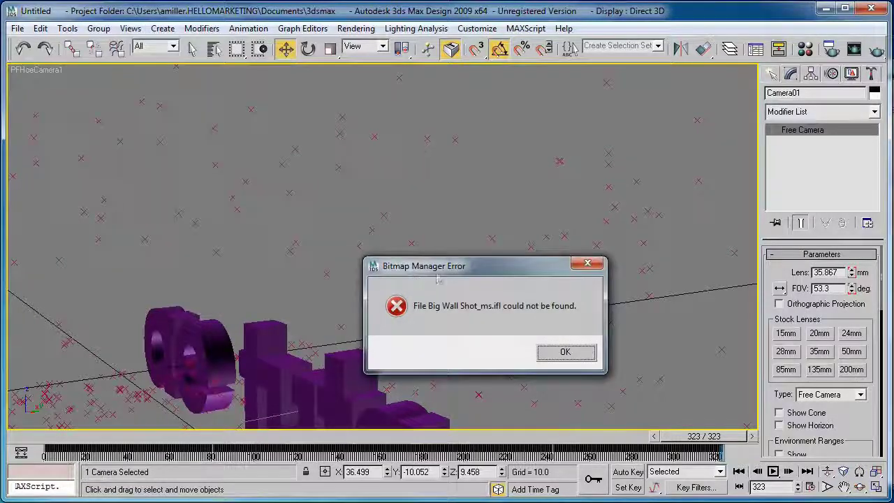
pyautogui.click(583, 347)
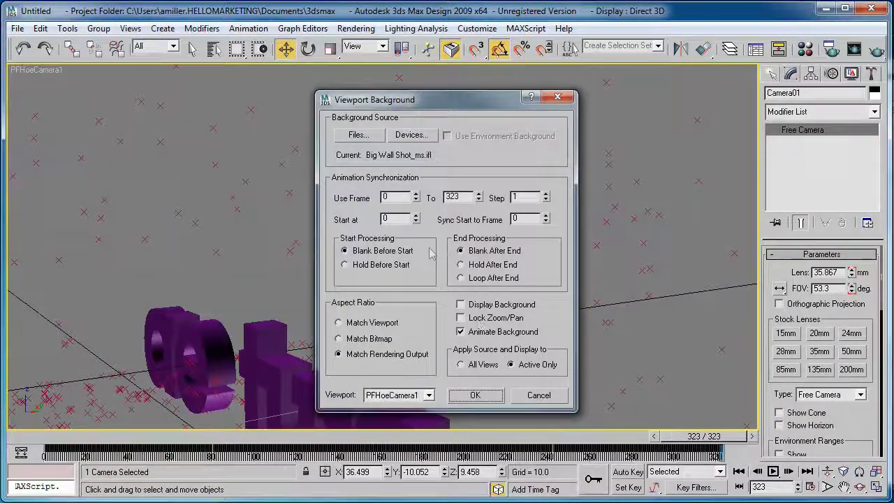
pyautogui.click(355, 135)
pyautogui.click(518, 166)
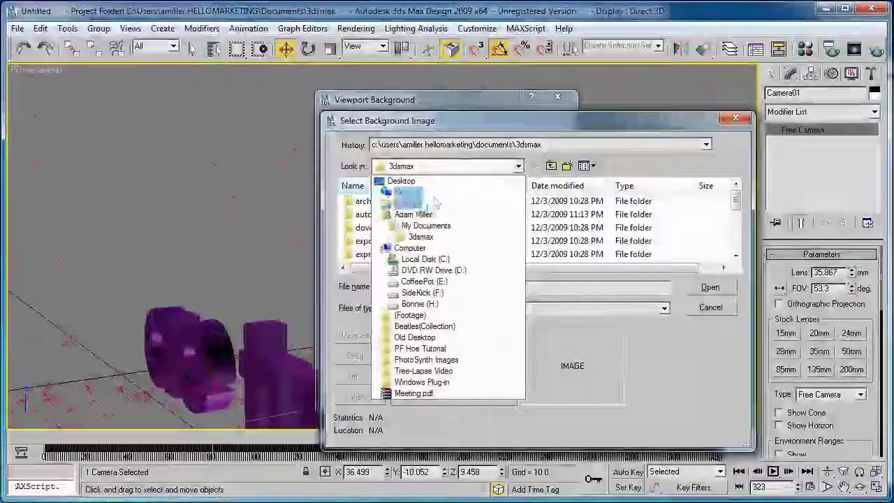
pyautogui.click(404, 181)
pyautogui.click(736, 268)
pyautogui.click(736, 268)
pyautogui.doubleClick(562, 240)
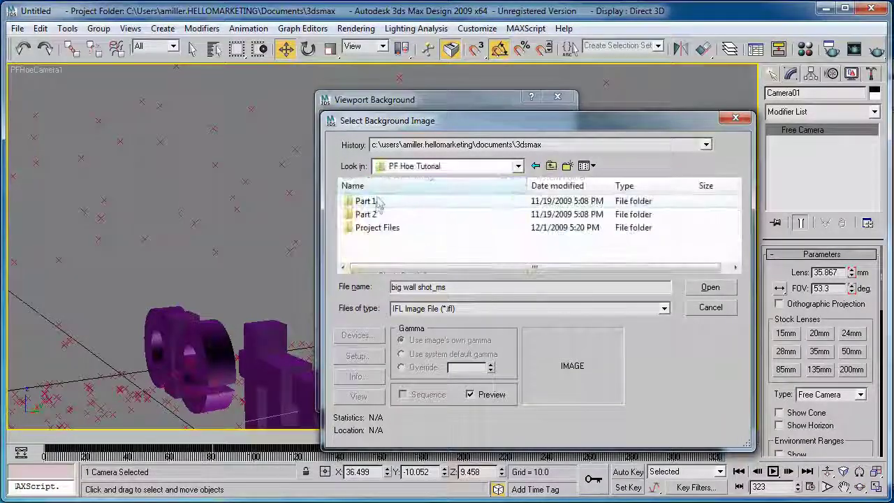
# - Load image sequence.000 from the project footage's .thumbnails folder as the animated background of the PFHoeCamera1 view
pyautogui.doubleClick(374, 227)
pyautogui.doubleClick(373, 203)
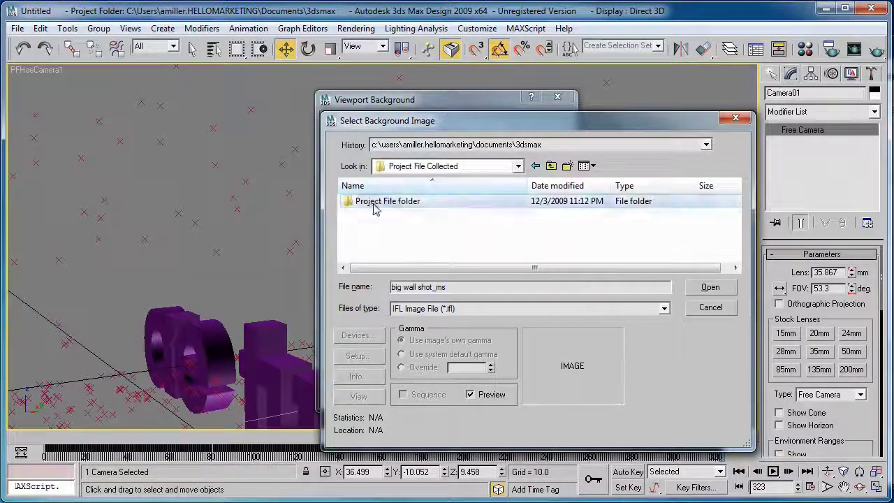
pyautogui.doubleClick(375, 202)
pyautogui.doubleClick(377, 203)
pyautogui.doubleClick(376, 203)
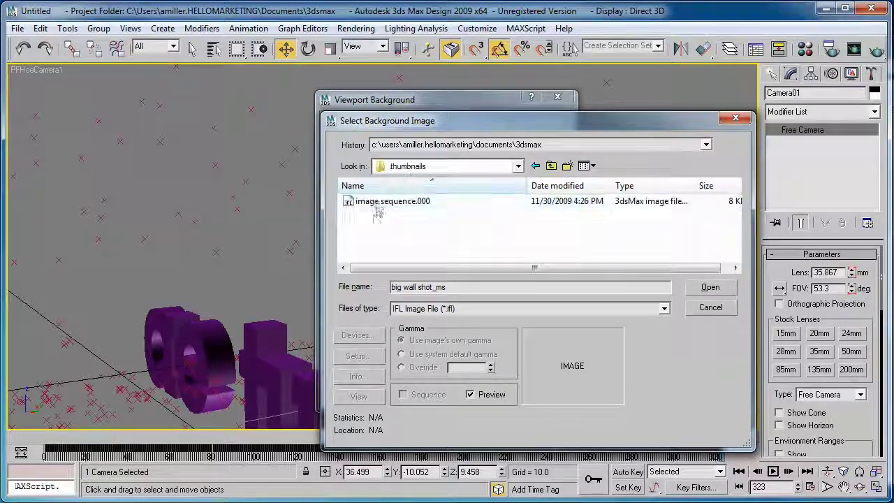
pyautogui.click(381, 201)
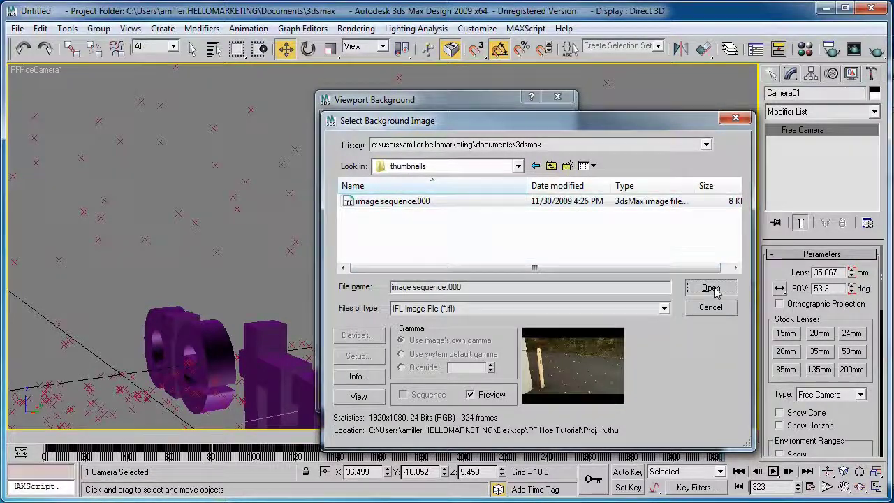
pyautogui.click(712, 289)
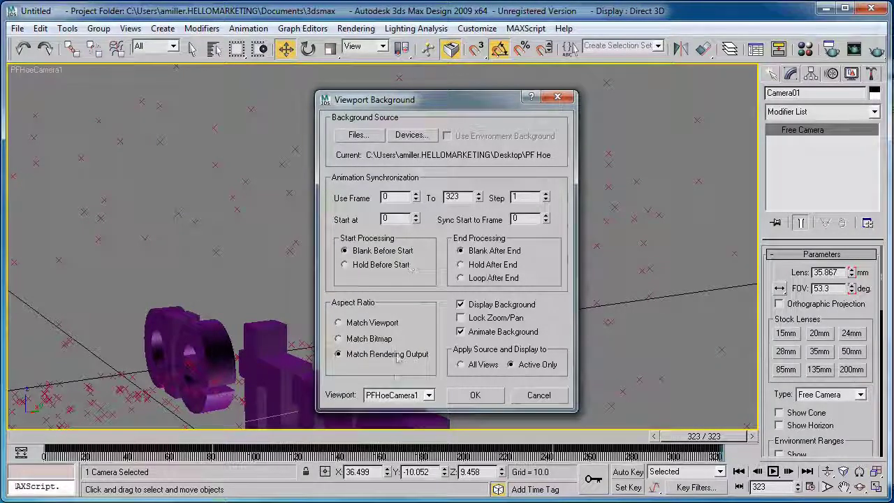
pyautogui.click(469, 396)
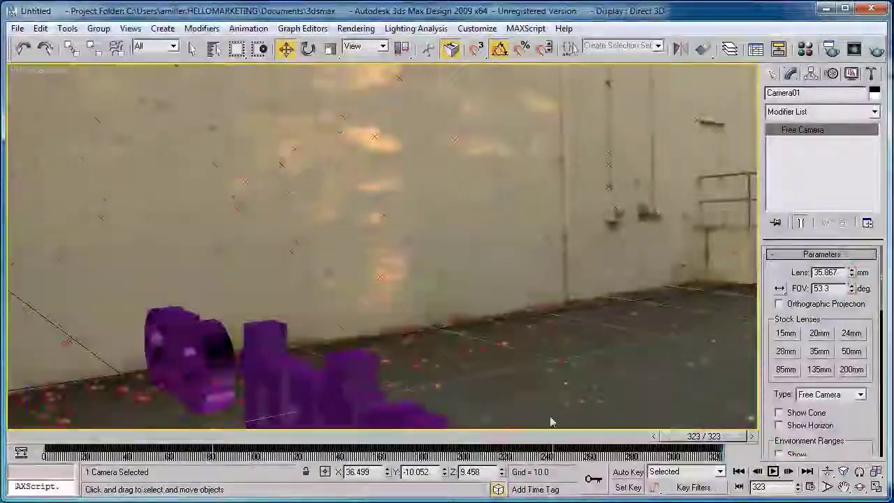
# - Scrub the timeline to check how the logo and tracking points follow the background footage
pyautogui.moveTo(702, 438)
pyautogui.mouseDown()
pyautogui.moveTo(43, 441)
pyautogui.moveTo(698, 440)
pyautogui.mouseUp()
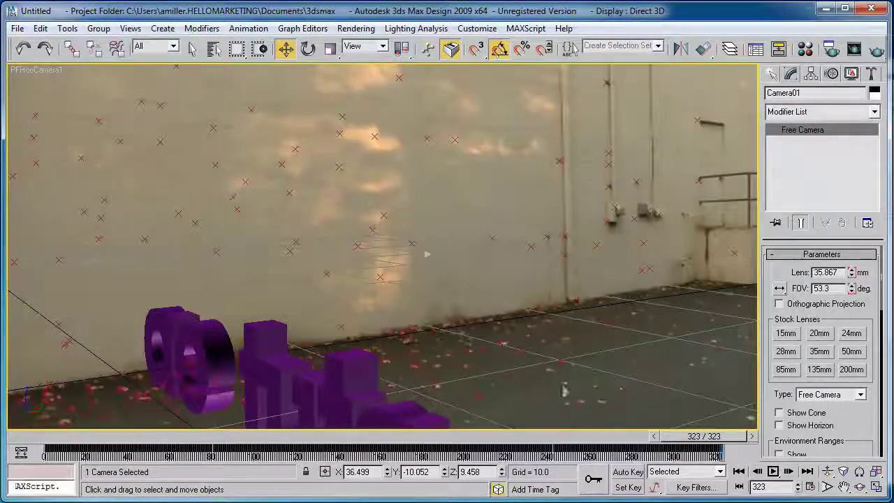
pyautogui.moveTo(705, 438); pyautogui.dragTo(754, 447)
pyautogui.press('w')
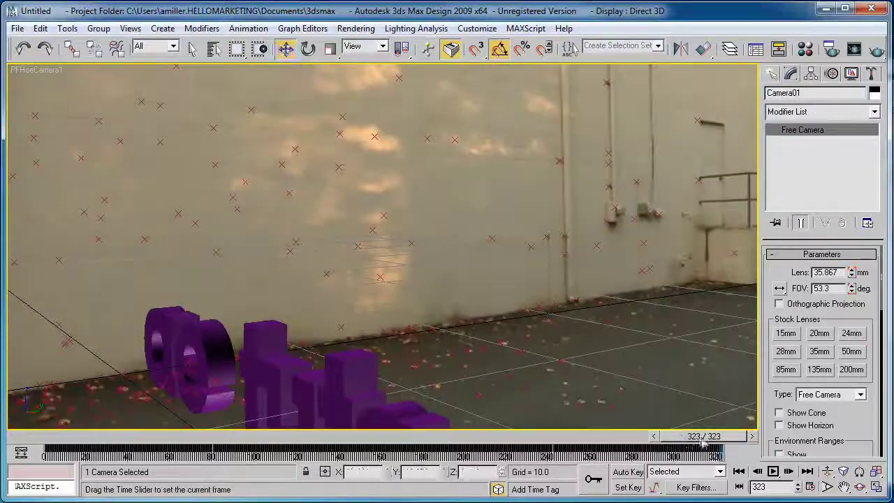
# - Select the extruded logo and move it back and up against the wall in the camera view at frame 323
pyautogui.click(339, 373)
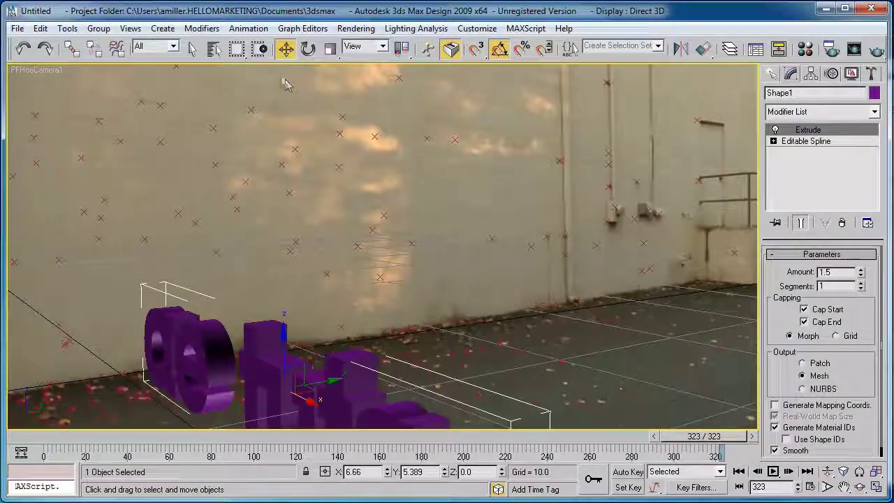
pyautogui.moveTo(273, 406); pyautogui.dragTo(293, 3)
pyautogui.click(286, 49)
pyautogui.moveTo(258, 373); pyautogui.dragTo(192, 222)
pyautogui.moveTo(237, 286); pyautogui.dragTo(375, 284)
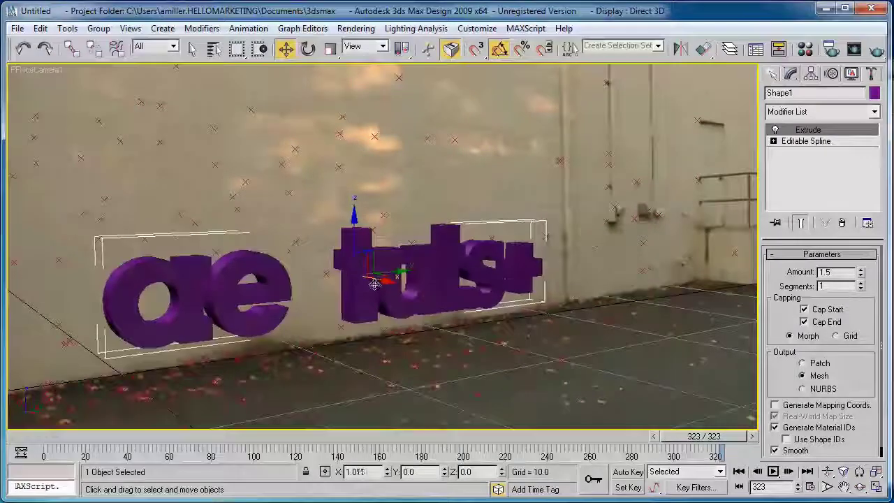
pyautogui.rightClick(375, 284)
# - At frame 73, move the logo out of the wall to about X 0.102 and lower it toward the ground
pyautogui.moveTo(702, 437); pyautogui.dragTo(207, 437)
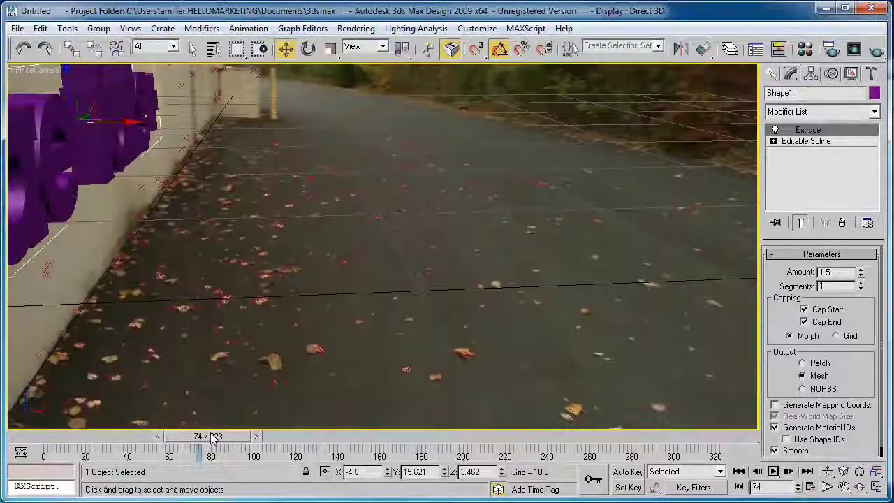
pyautogui.moveTo(220, 438)
pyautogui.mouseDown()
pyautogui.moveTo(208, 437)
pyautogui.moveTo(229, 437)
pyautogui.mouseUp()
pyautogui.press('w')
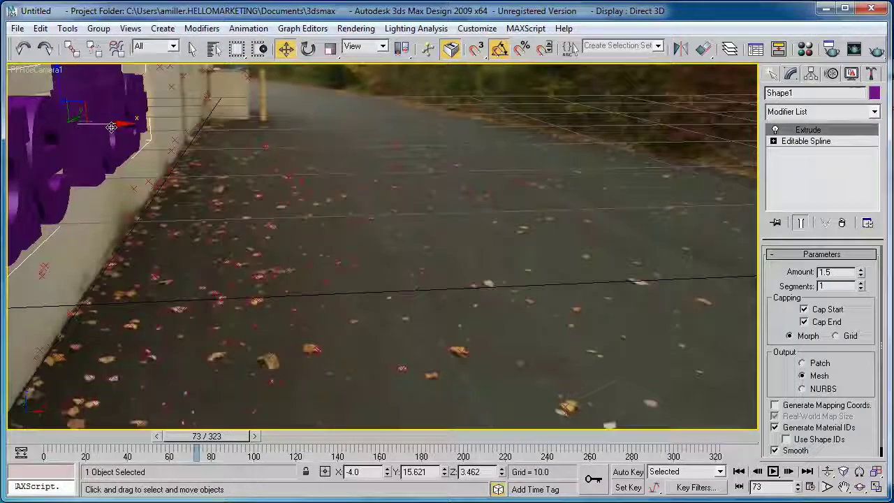
pyautogui.moveTo(108, 124); pyautogui.dragTo(194, 125)
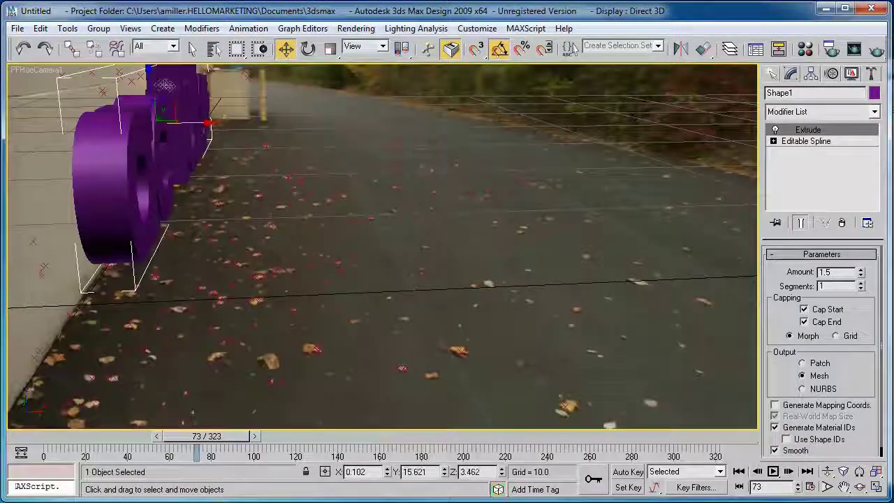
pyautogui.moveTo(151, 82); pyautogui.dragTo(148, 120)
pyautogui.moveTo(252, 436); pyautogui.dragTo(770, 449)
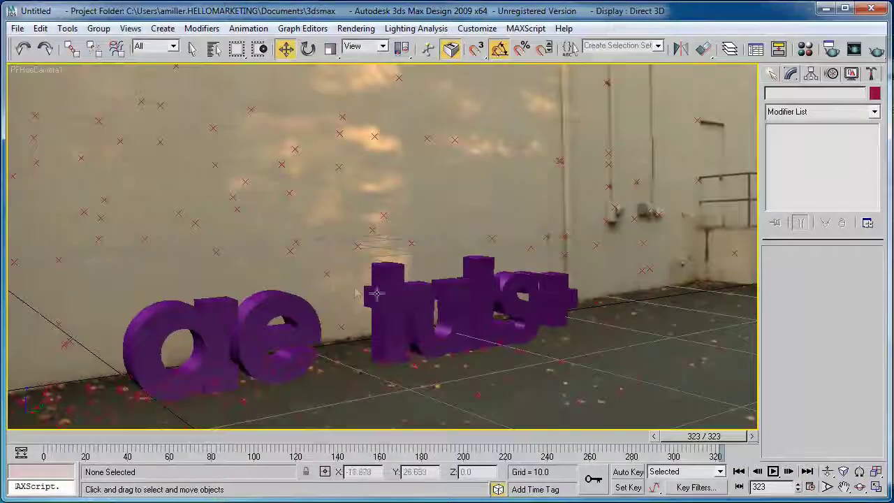
# - Raise the logo to about Z 2.838 at frame 323 and move it farther from the wall to about X 1.379 at frame 69
pyautogui.click(376, 294)
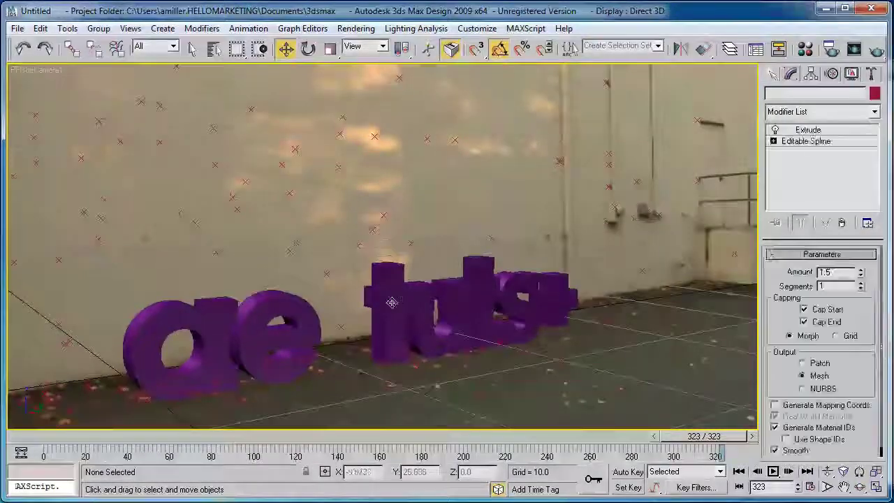
pyautogui.moveTo(381, 269); pyautogui.dragTo(386, 246)
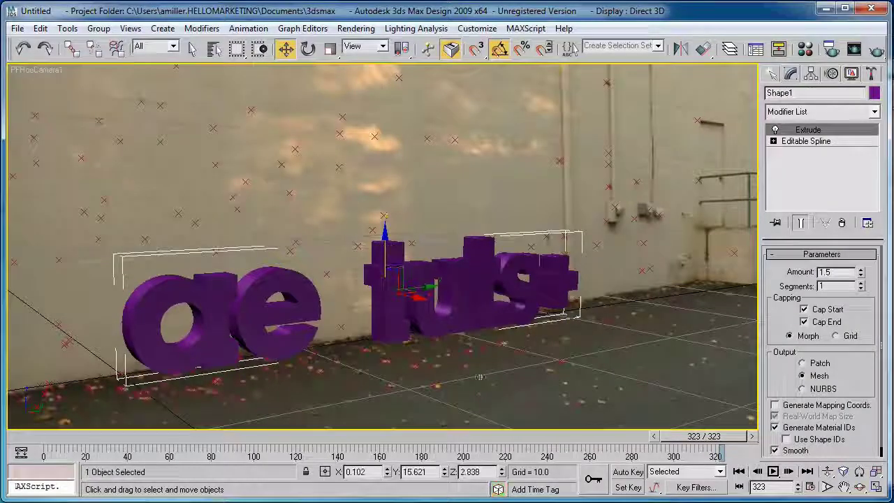
pyautogui.moveTo(684, 437); pyautogui.dragTo(206, 447)
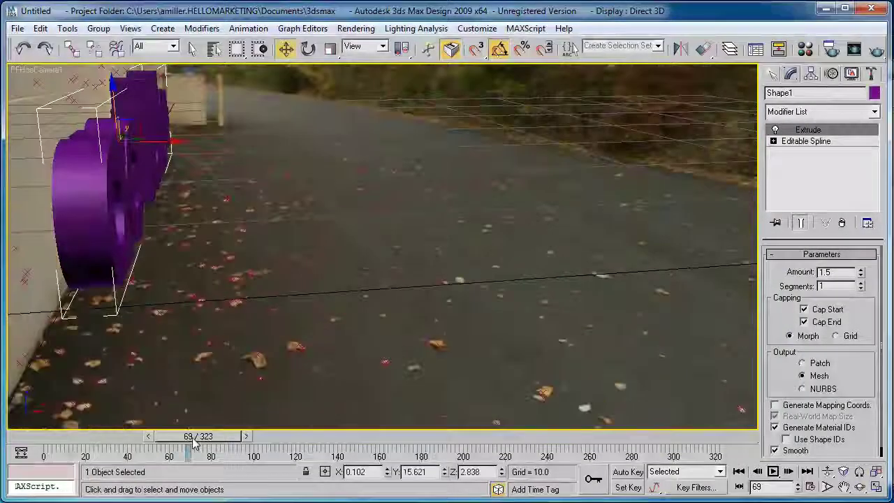
pyautogui.moveTo(159, 143); pyautogui.dragTo(197, 146)
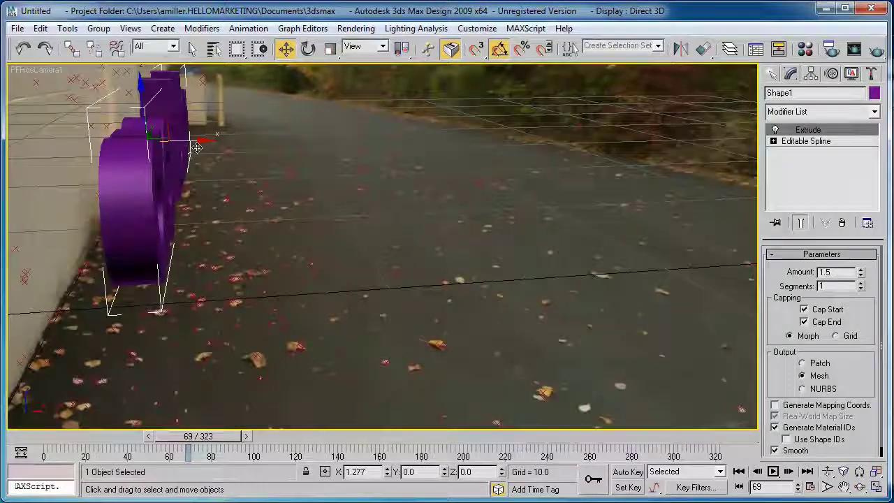
pyautogui.moveTo(214, 438); pyautogui.dragTo(229, 438)
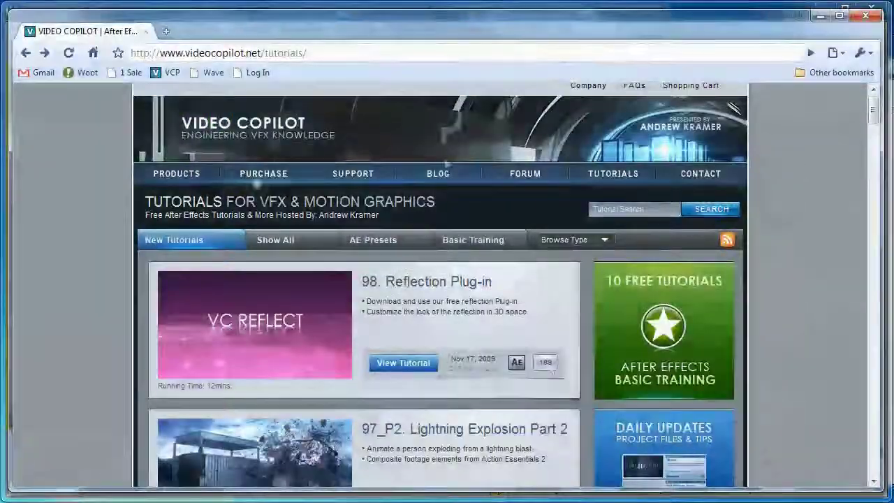
# - Switch to the browser and find tutorial 47.5, 3D Text in 3DS Max, in Video Copilot's tutorial list and read its description
pyautogui.moveTo(874, 119); pyautogui.dragTo(883, 293)
pyautogui.scroll(-8, 881, 294)
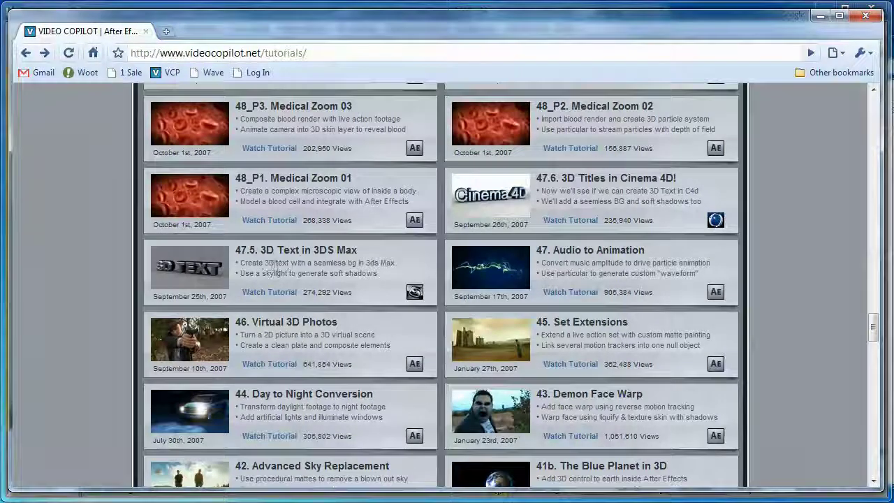
pyautogui.moveTo(265, 264); pyautogui.dragTo(334, 264)
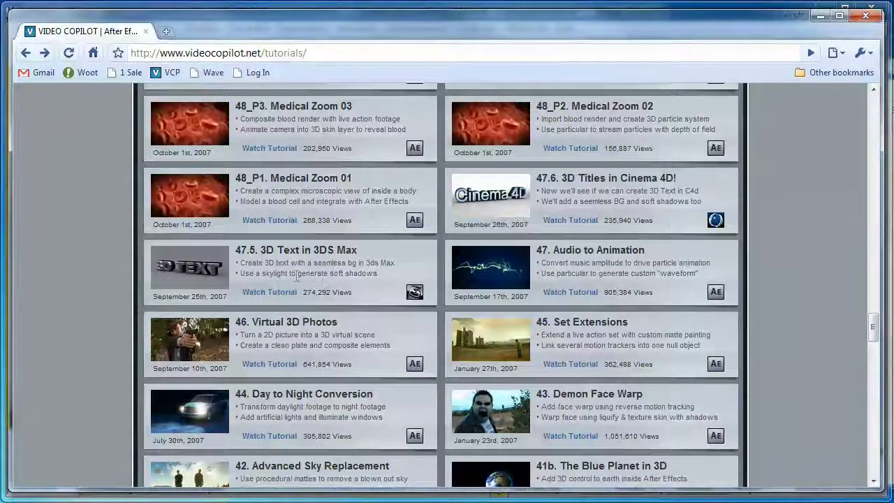
pyautogui.moveTo(183, 269)
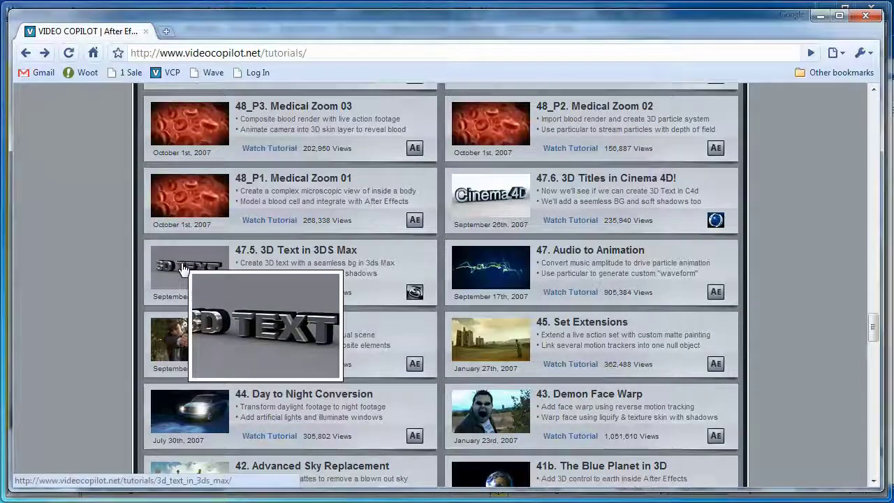
pyautogui.moveTo(242, 273); pyautogui.dragTo(378, 273)
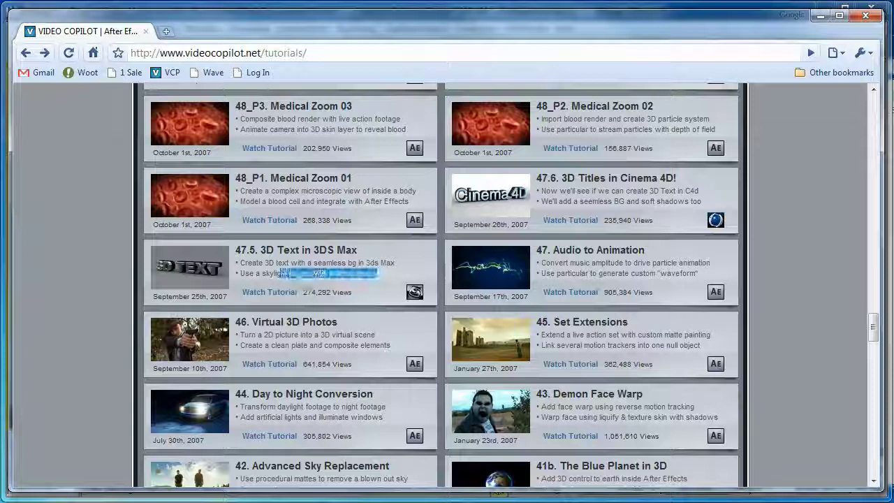
pyautogui.click(377, 274)
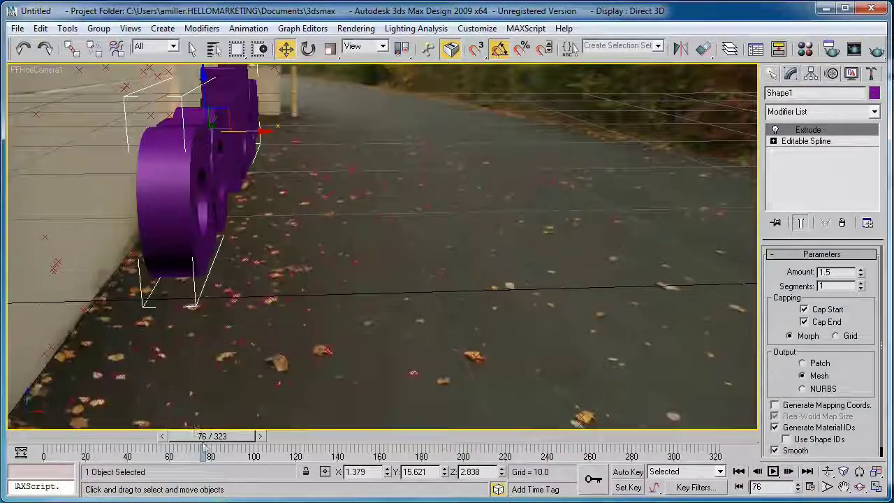
# - Scrub back to frame 323 in 3ds Max and compare the logo's placement in the camera view and the four-viewport layout
pyautogui.moveTo(211, 437); pyautogui.dragTo(719, 441)
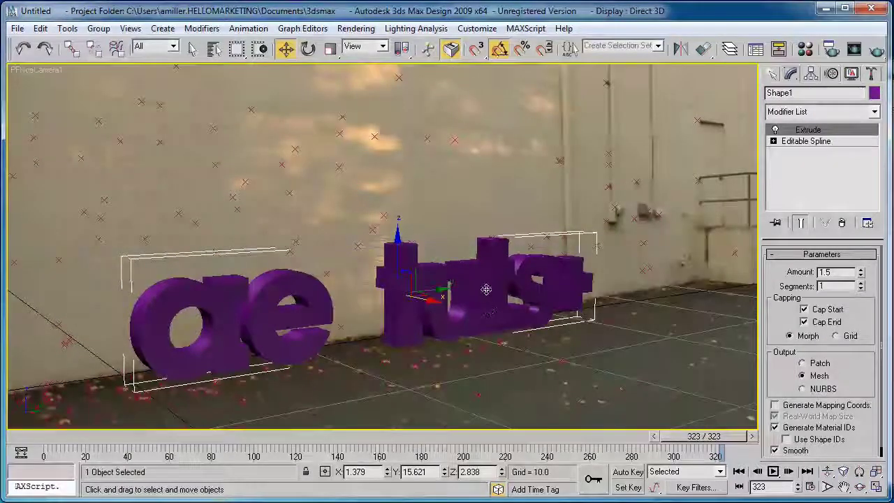
pyautogui.click(876, 488)
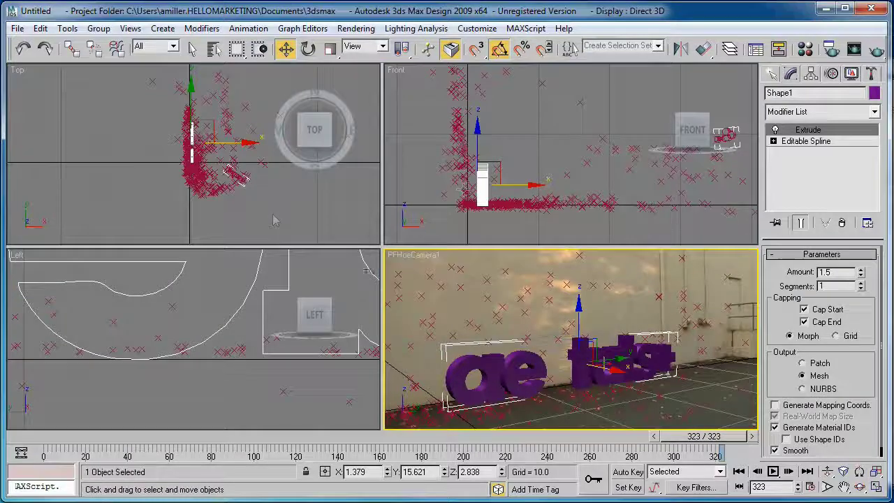
pyautogui.click(876, 487)
pyautogui.click(876, 487)
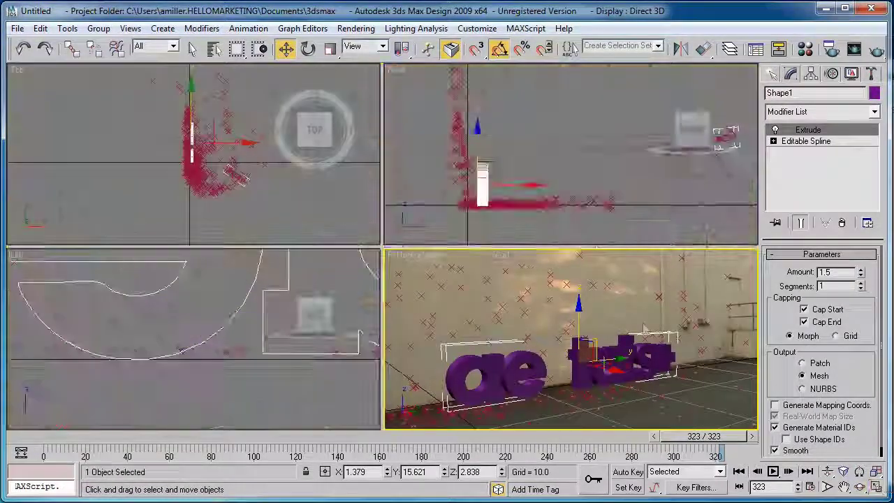
pyautogui.hotkey('alt', 'w')
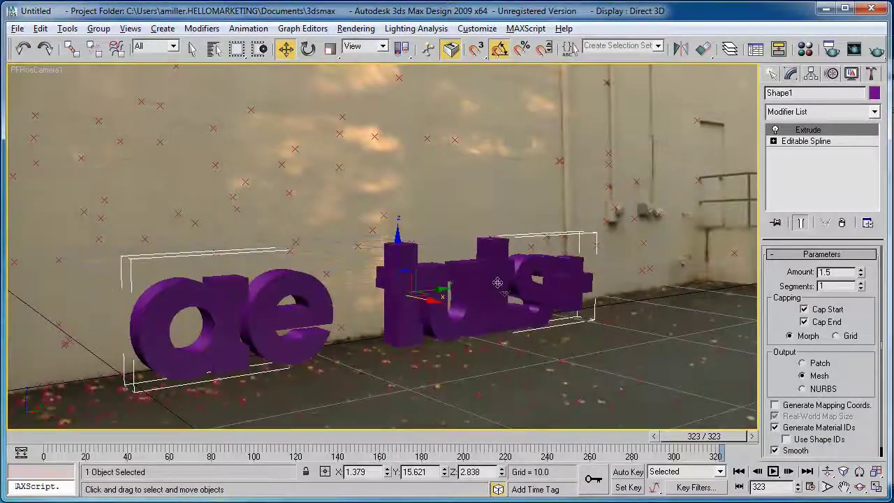
# - In the full-size Front view, raise the logo to about Z 4.803 and move it away from the wall to about X 2.188
pyautogui.hotkey('alt', 'w')
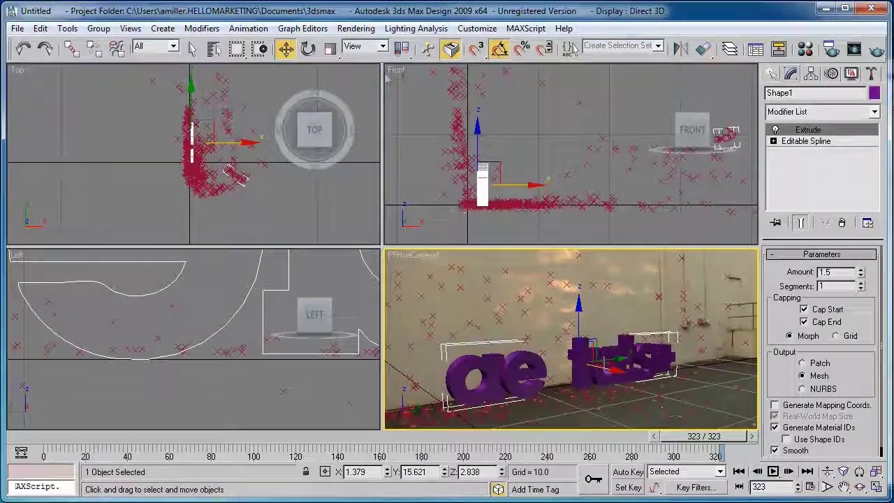
pyautogui.click(416, 208)
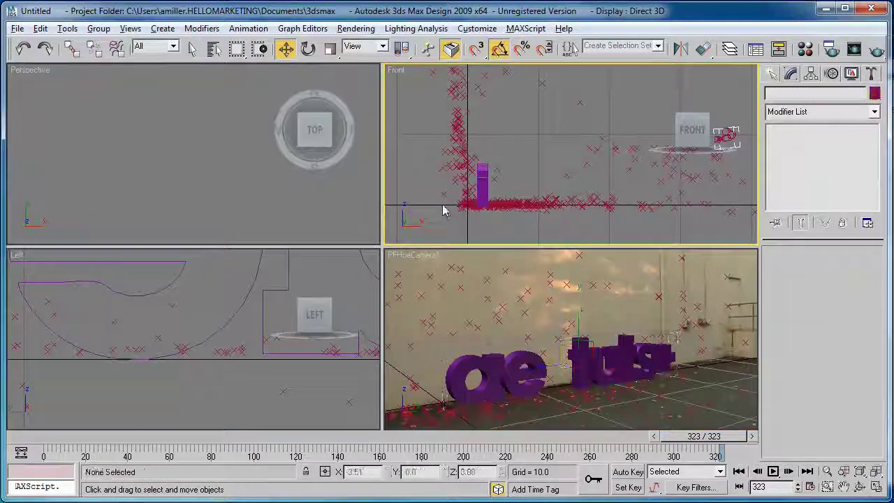
pyautogui.hotkey('alt', 'w')
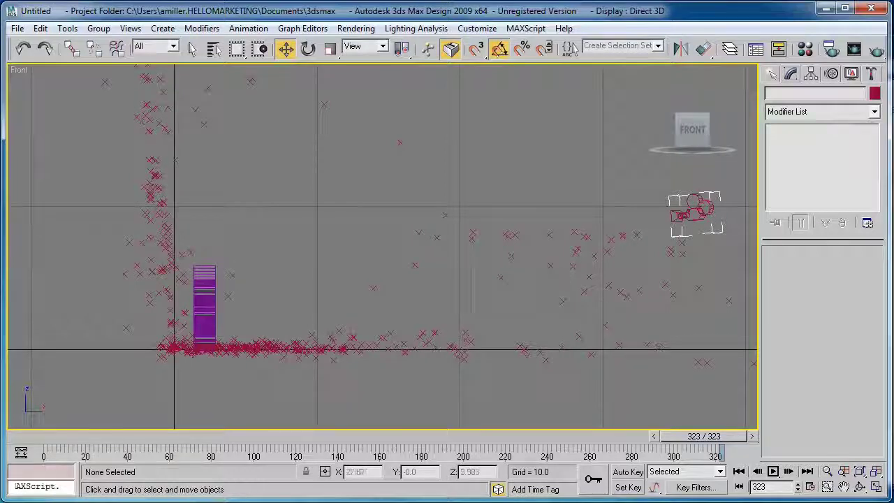
pyautogui.click(194, 311)
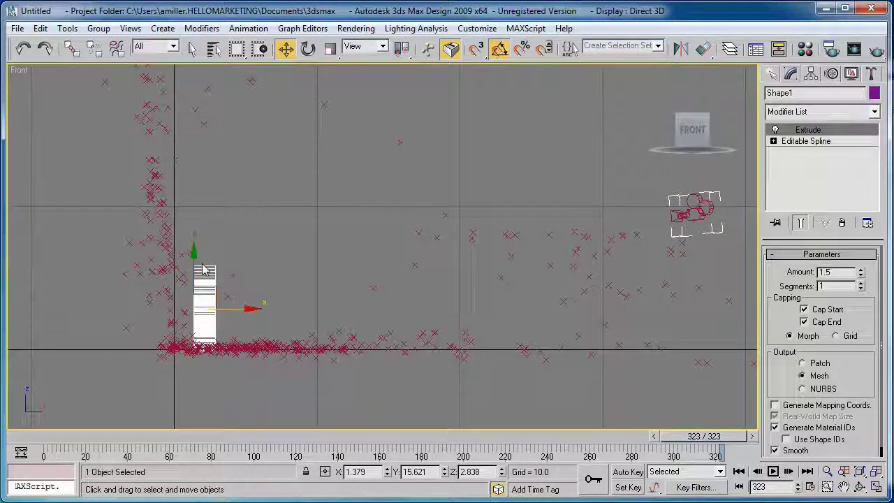
pyautogui.moveTo(194, 249); pyautogui.dragTo(194, 225)
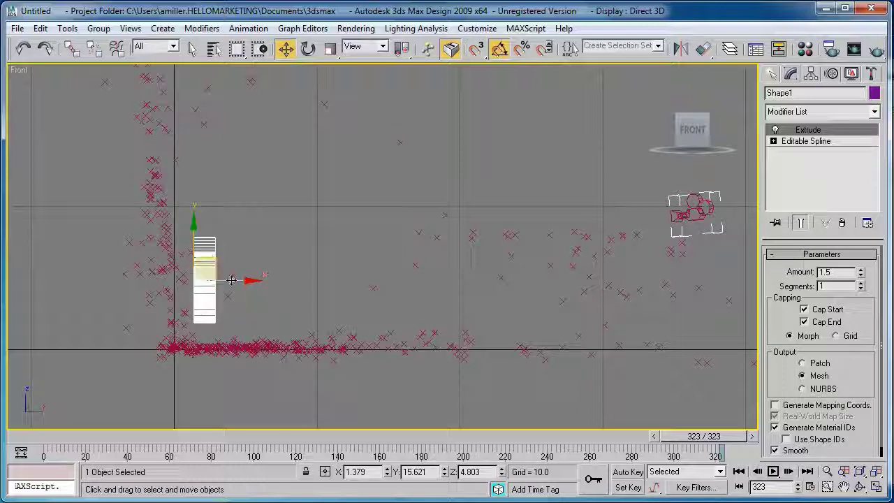
pyautogui.moveTo(231, 280); pyautogui.dragTo(237, 280)
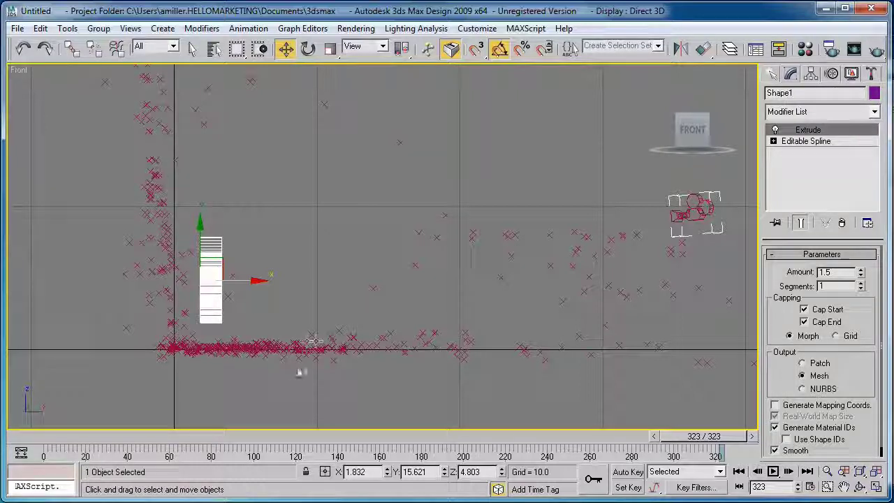
pyautogui.moveTo(245, 282); pyautogui.dragTo(250, 281)
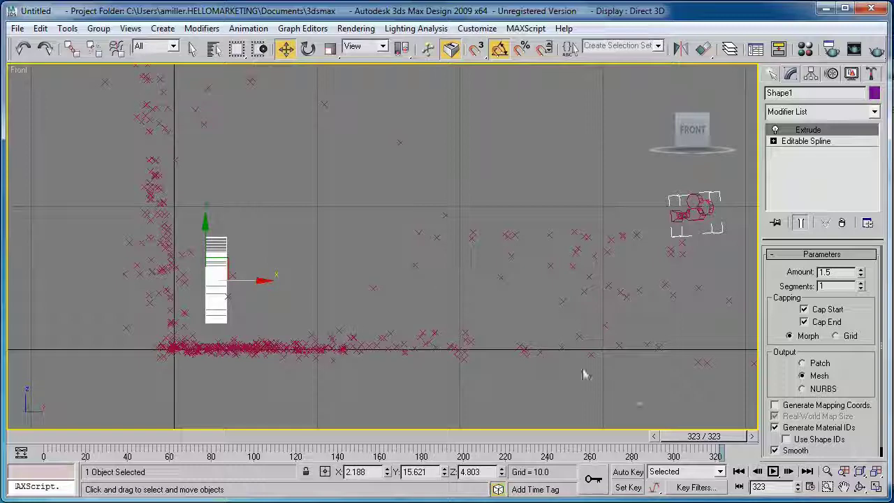
# - Check the repositioned logo in the full-size camera view and render a test image of frame 323 from PFHoeCamera1
pyautogui.click(873, 488)
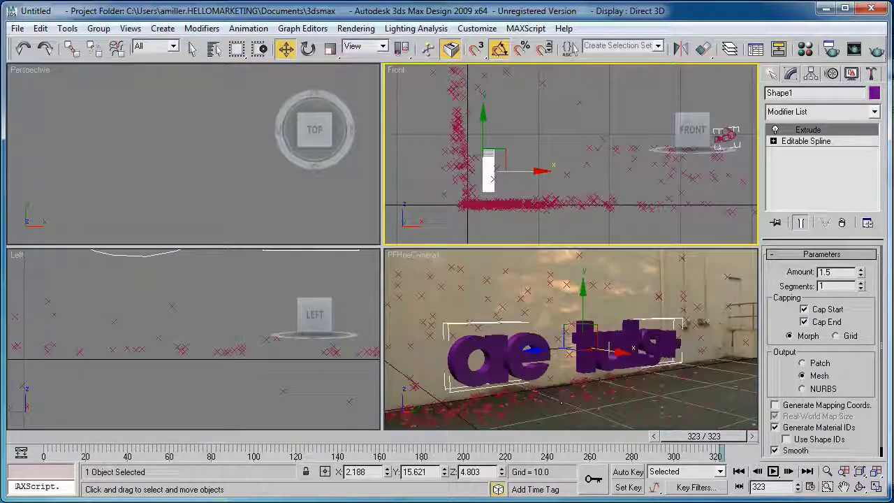
pyautogui.click(719, 390)
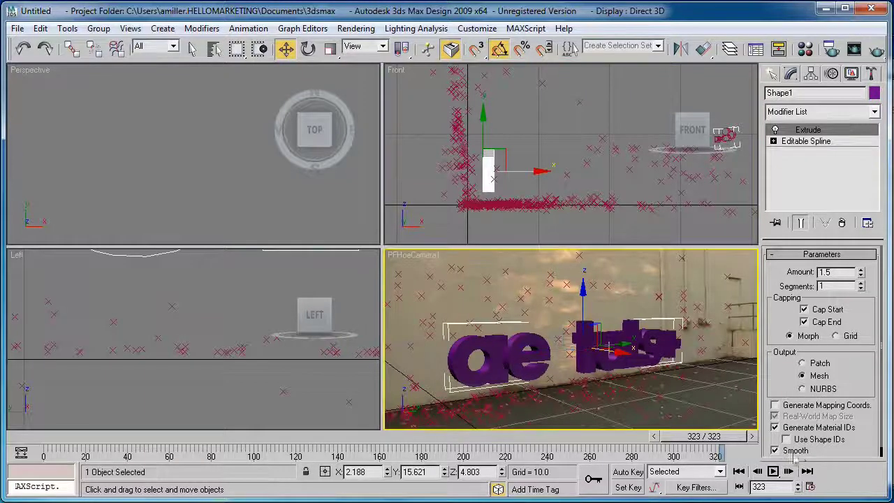
pyautogui.click(876, 487)
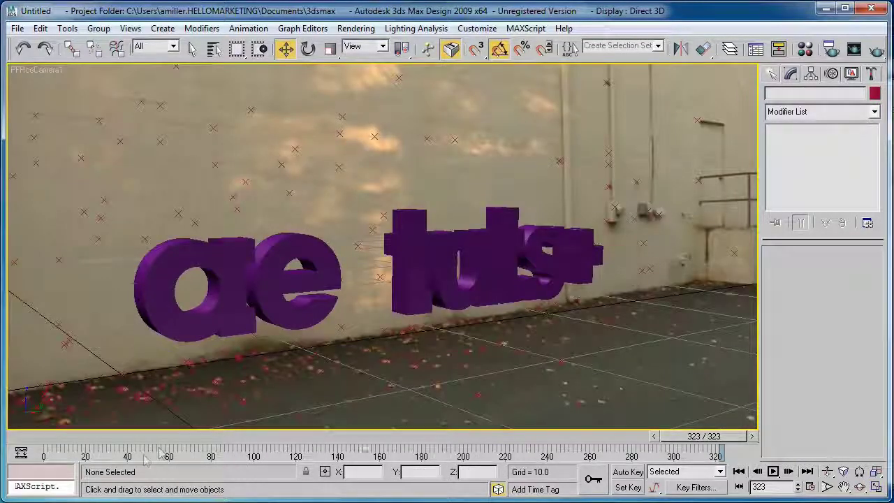
pyautogui.moveTo(670, 436); pyautogui.dragTo(715, 431)
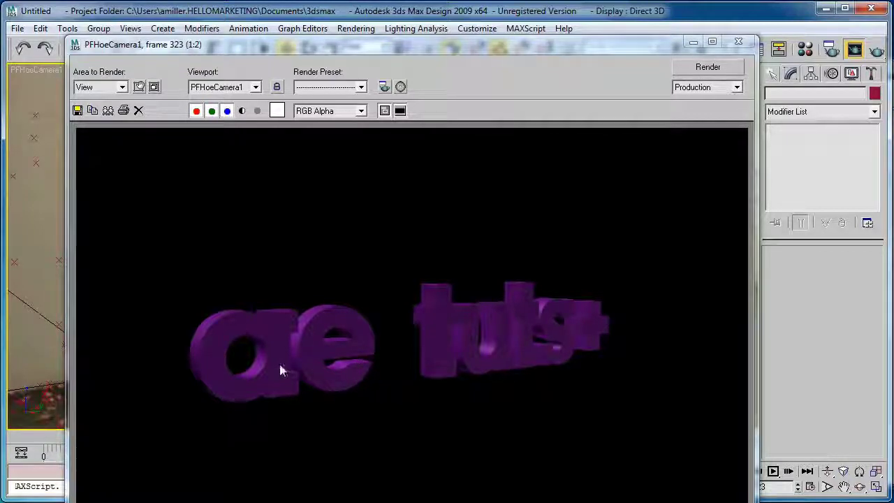
pyautogui.click(737, 44)
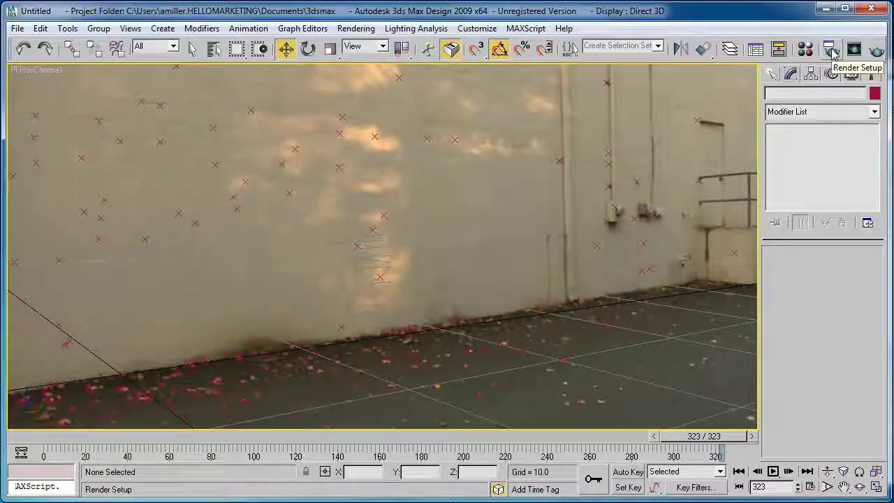
# - Open the render settings and set the time output to the active time segment, 0 to 323
pyautogui.click(831, 50)
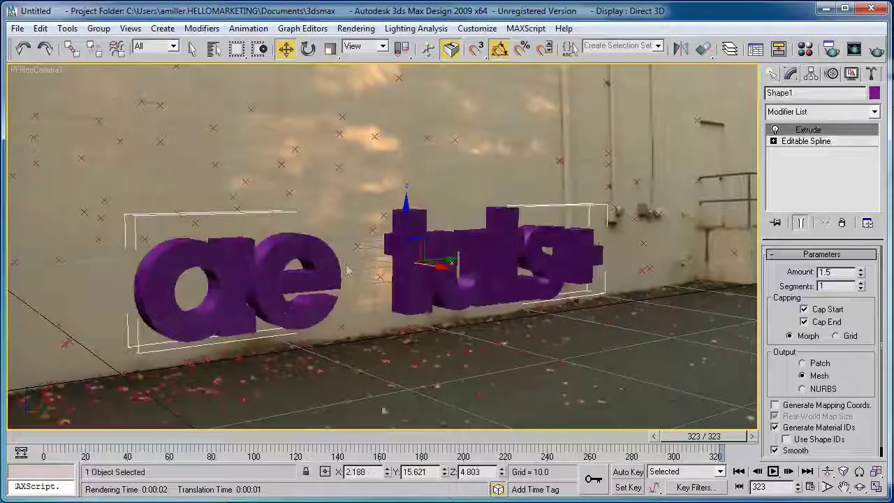
pyautogui.click(831, 51)
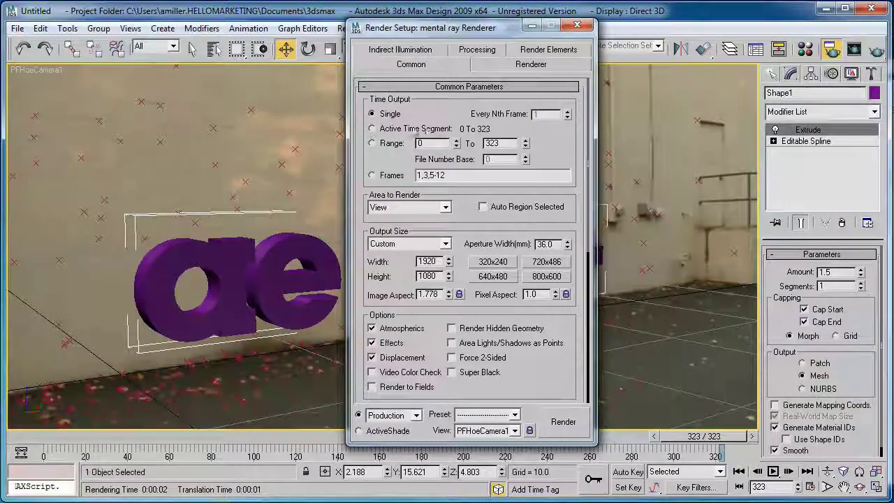
pyautogui.click(388, 130)
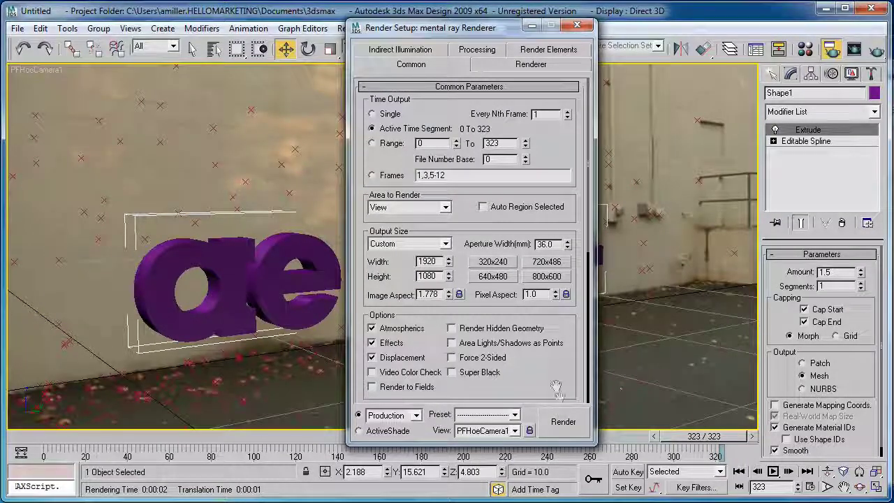
# - Set the render output size to the HDTV (video) preset at 1280x720
pyautogui.scroll(-2, 557, 387)
pyautogui.click(447, 218)
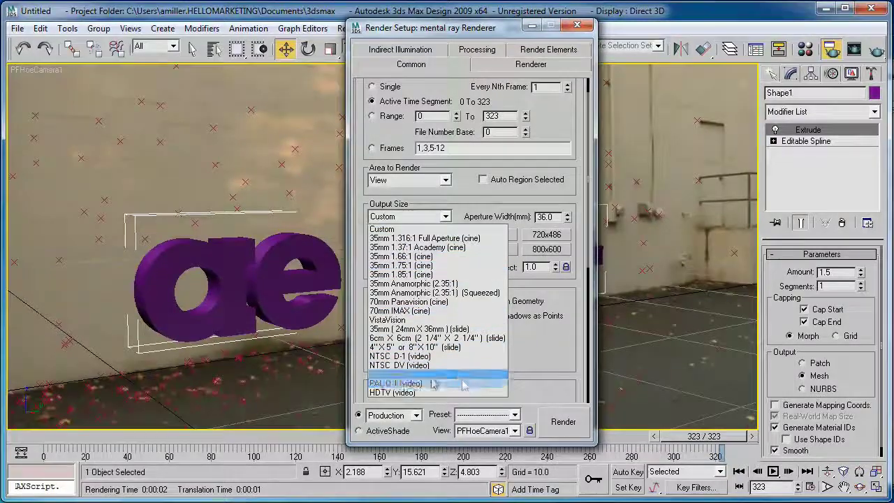
pyautogui.click(460, 392)
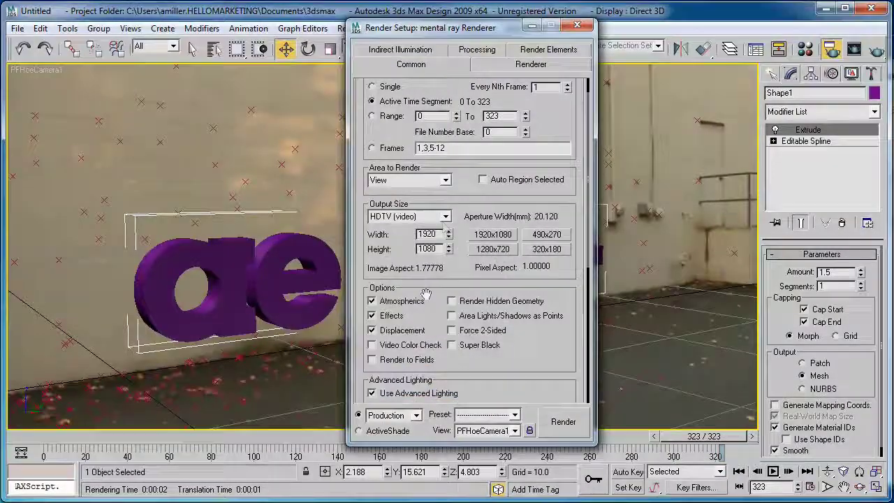
pyautogui.click(497, 250)
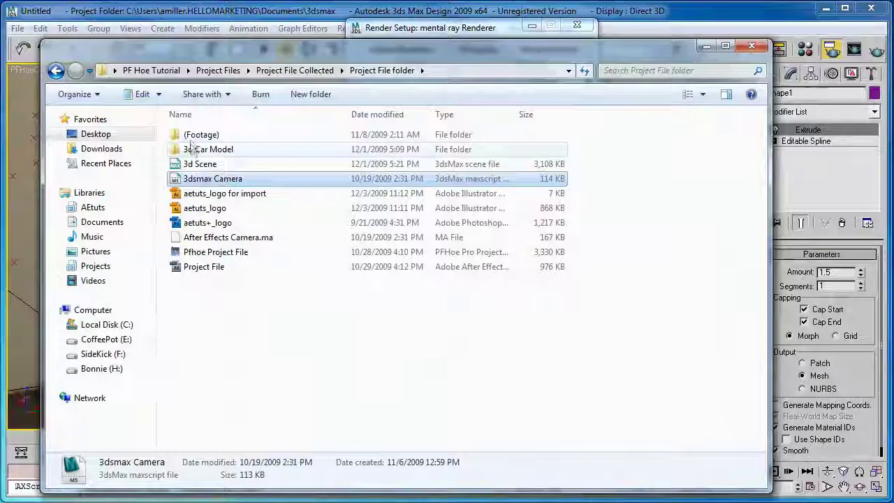
# - In Windows Explorer, check the properties of image sequence.001 in the footage's .thumbnails folder, and set the 3ds Max output size to 1920x1080
pyautogui.doubleClick(194, 134)
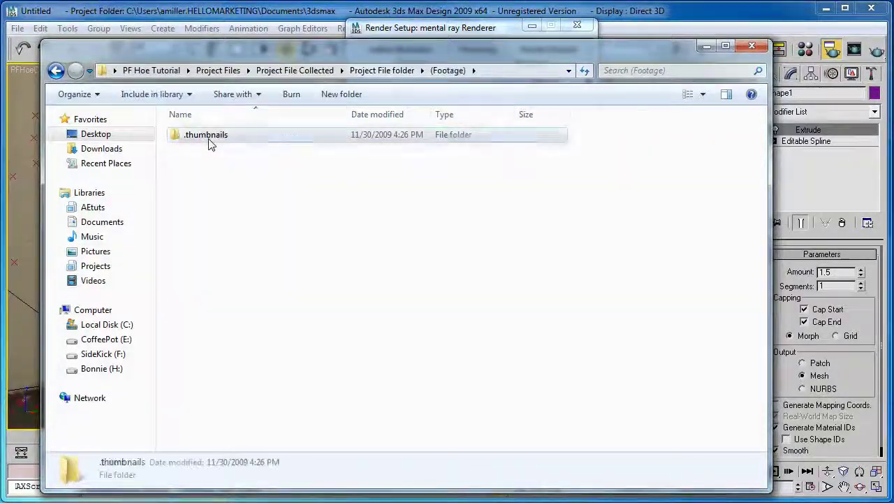
pyautogui.doubleClick(209, 136)
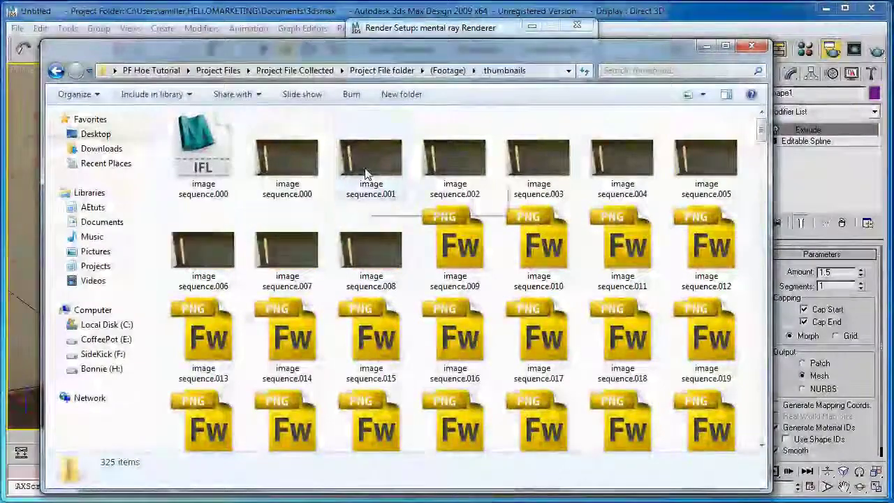
pyautogui.rightClick(365, 173)
pyautogui.press('r')
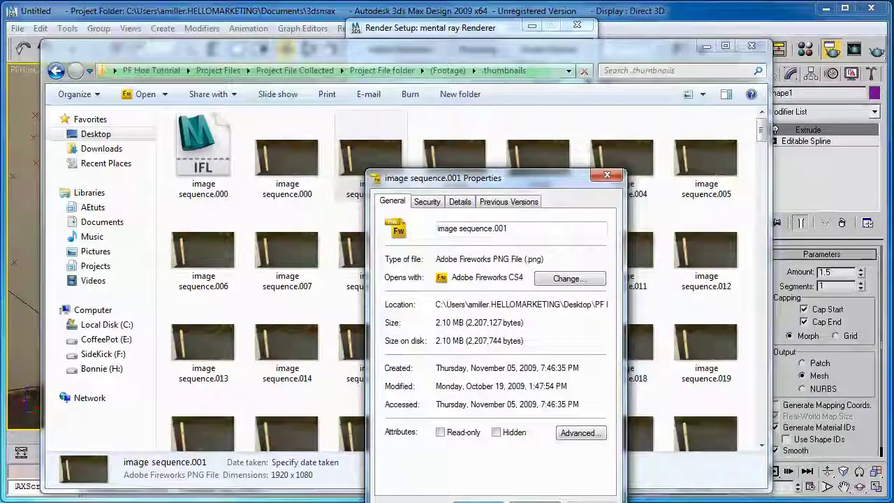
pyautogui.press('Escape')
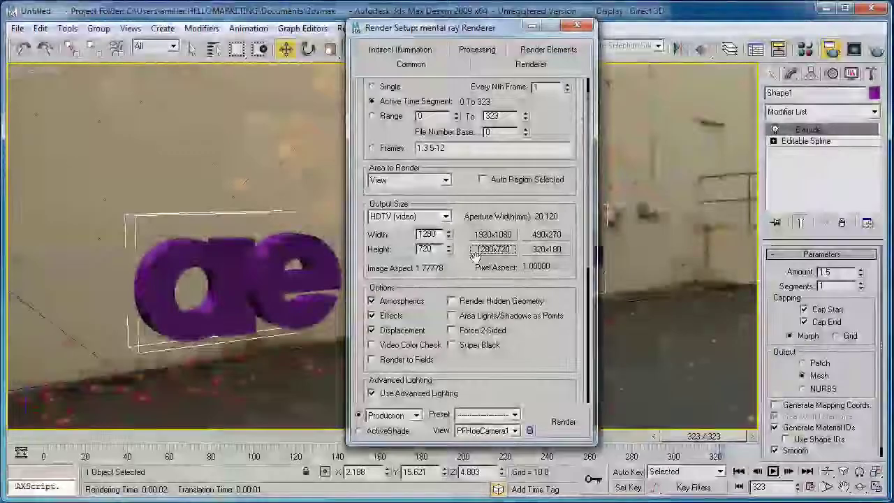
pyautogui.click(493, 234)
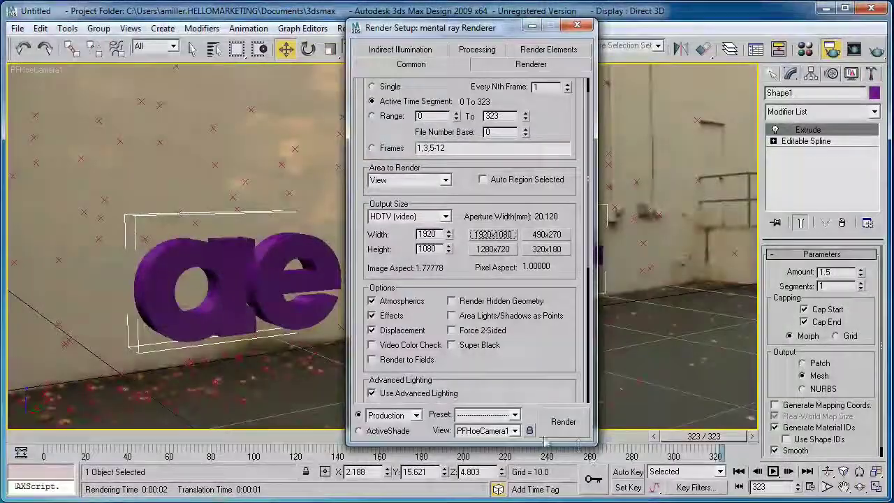
# - Open the render output file settings and name the file "rendered logo" in the renderoutput folder
pyautogui.scroll(-5, 464, 196)
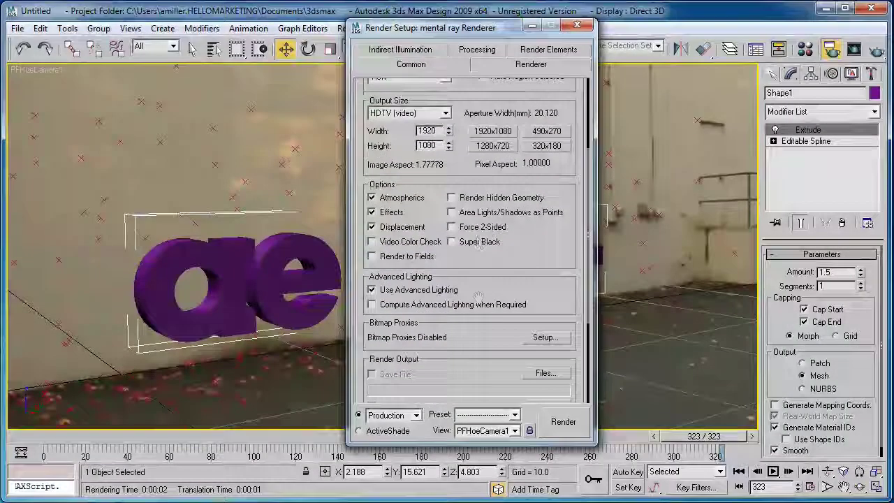
pyautogui.click(544, 245)
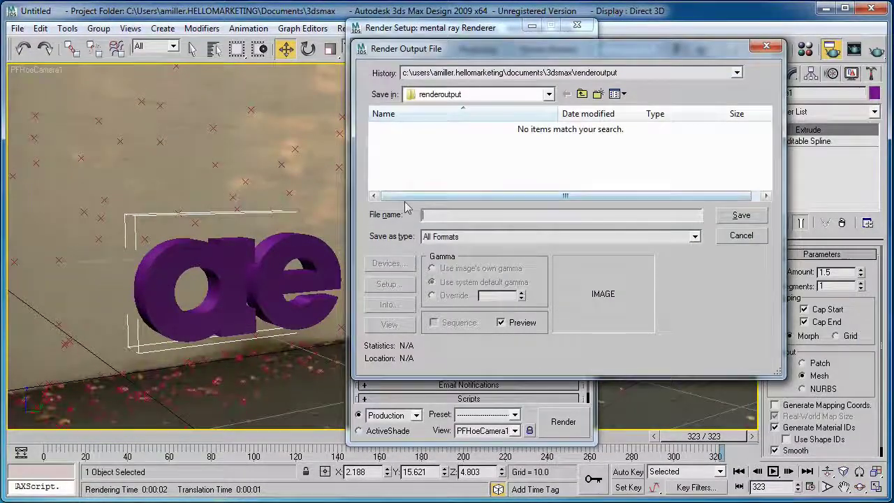
pyautogui.doubleClick(528, 95)
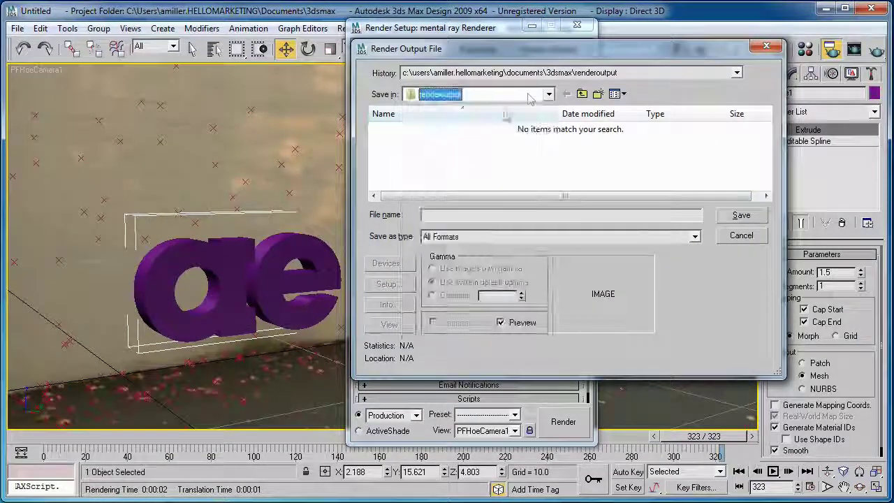
pyautogui.click(448, 215)
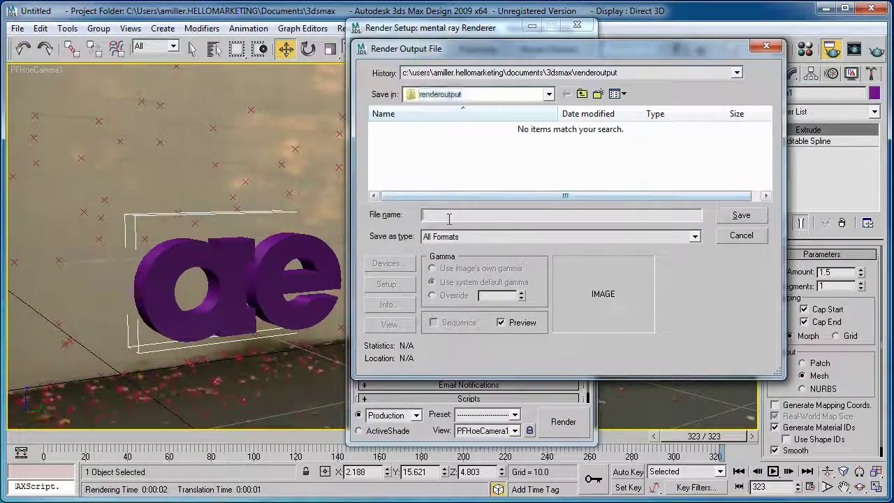
pyautogui.write('renderd')
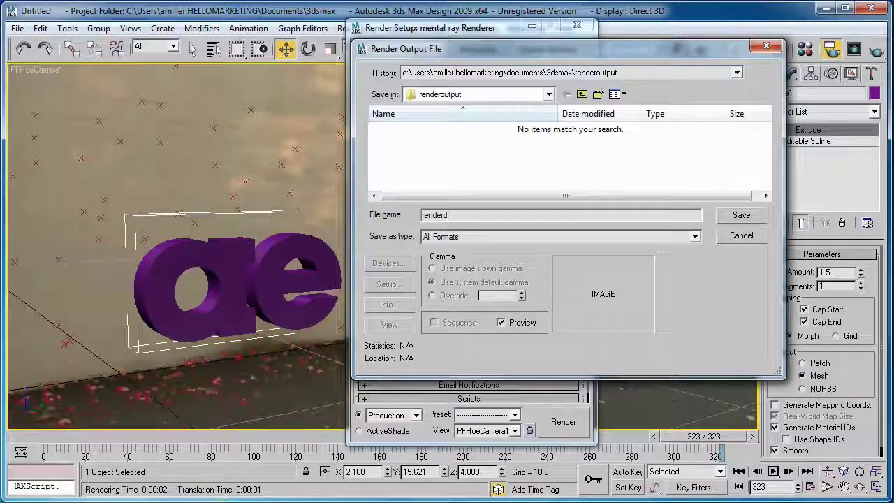
pyautogui.press('BackSpace')
pyautogui.write('ed logo')
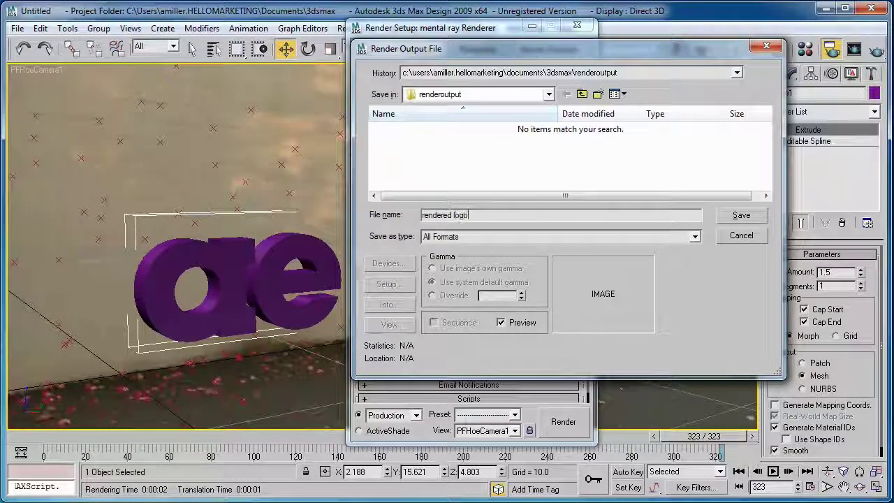
# - Save the render output as a PNG image file with RGB 48 bit colors and an alpha channel
pyautogui.click(695, 236)
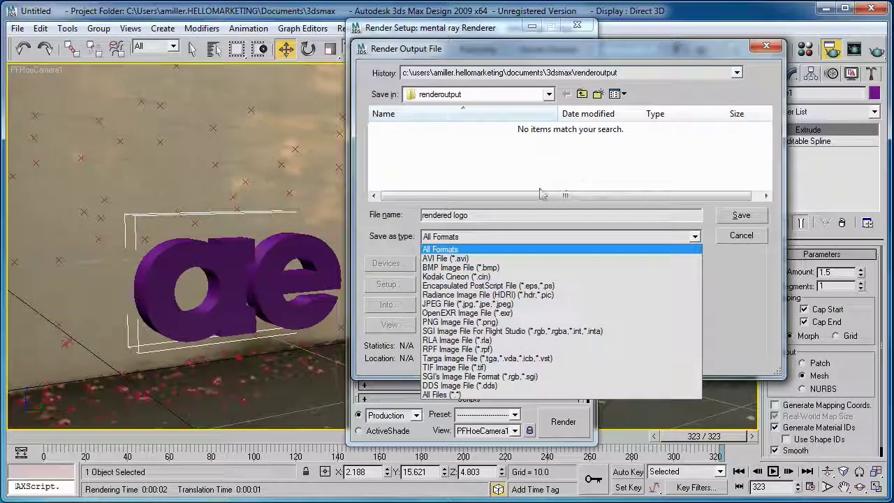
pyautogui.click(453, 324)
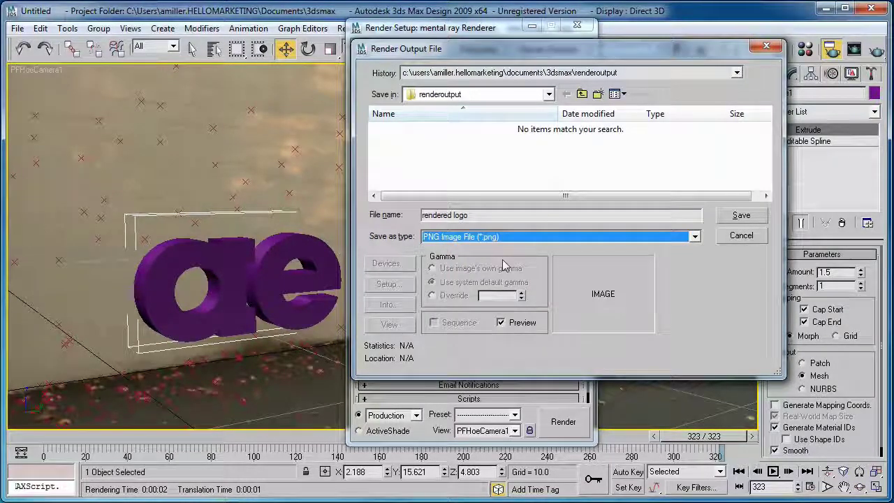
pyautogui.click(740, 215)
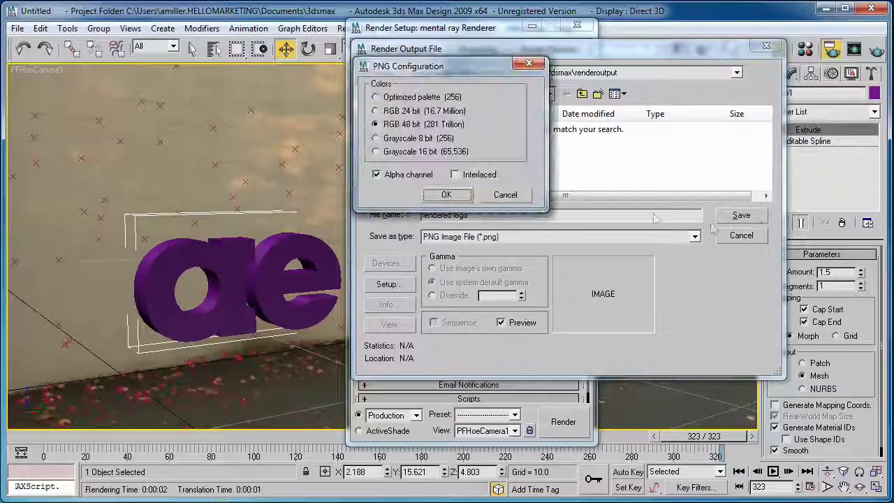
pyautogui.click(377, 175)
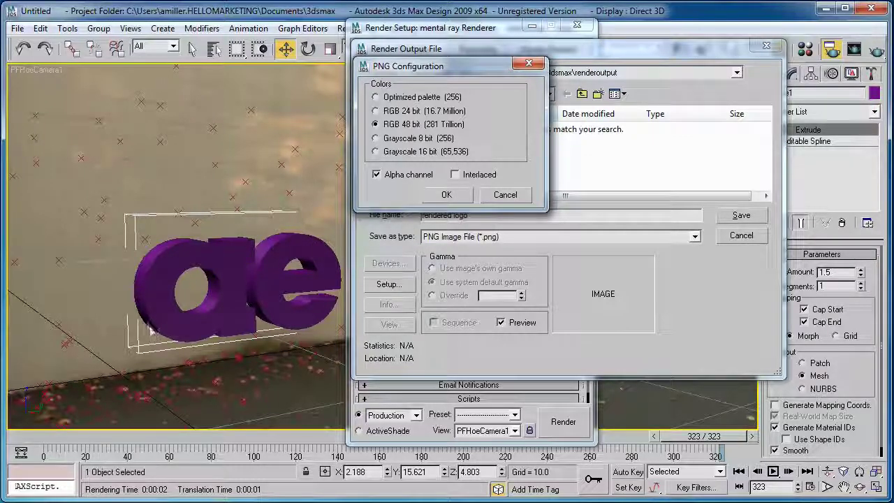
pyautogui.click(445, 195)
# - Start and cancel the sequence render, set the time output to Single, and close the render settings
pyautogui.click(563, 422)
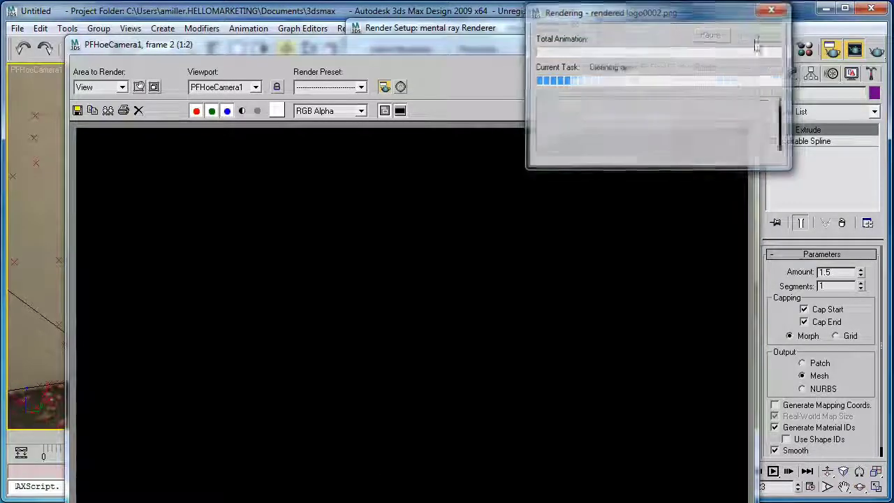
pyautogui.click(758, 34)
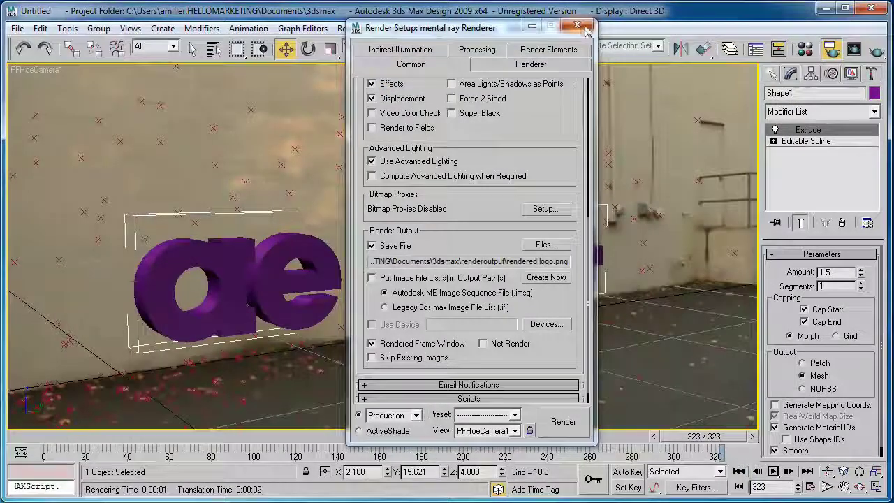
pyautogui.scroll(5, 518, 385)
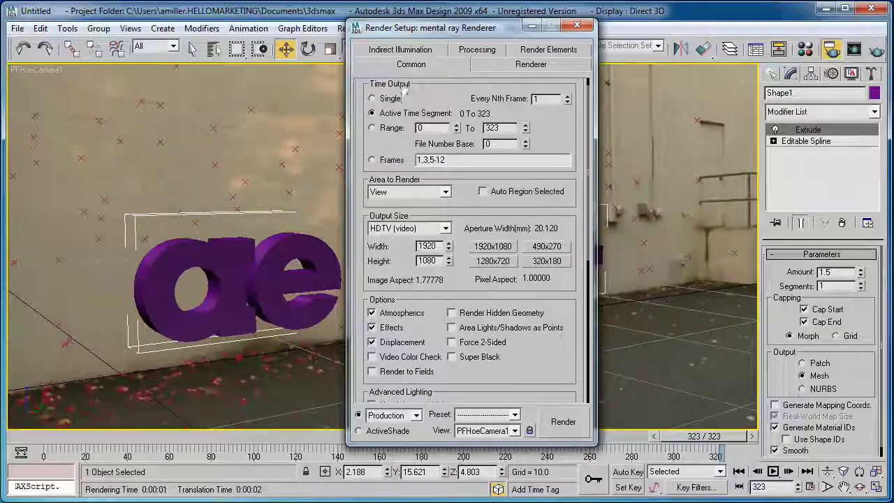
pyautogui.scroll(1, 474, 279)
pyautogui.click(388, 113)
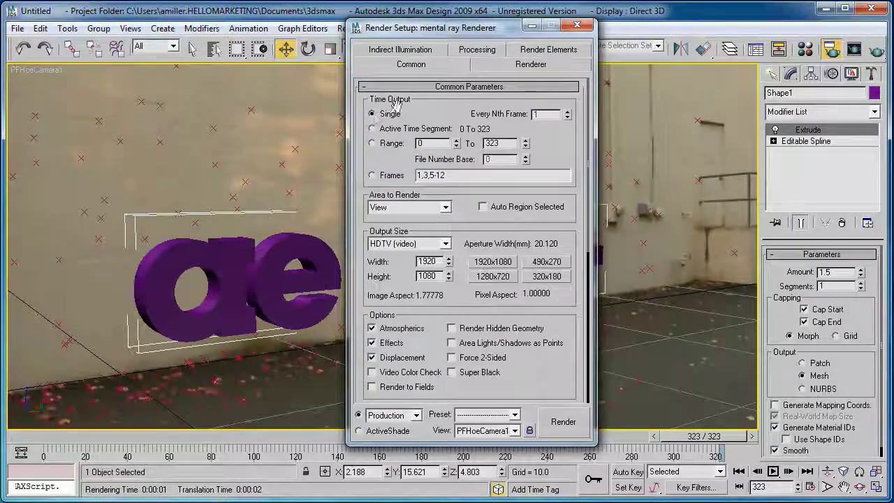
pyautogui.click(576, 26)
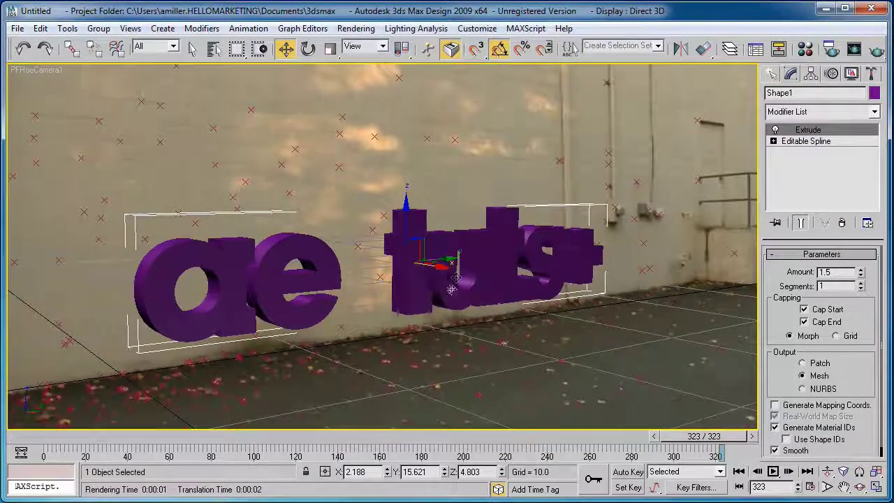
# - Hide the extruded aetuts+ logo in the camera view
pyautogui.click(485, 252)
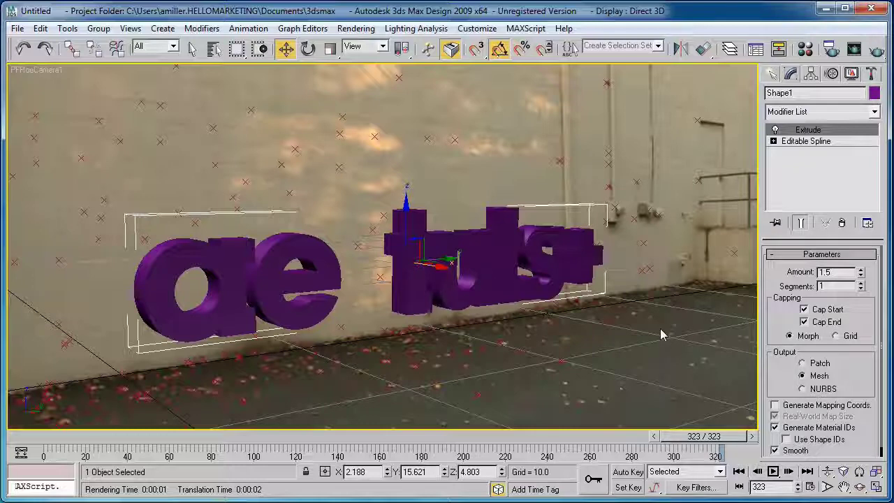
pyautogui.rightClick(503, 250)
pyautogui.click(488, 242)
pyautogui.rightClick(503, 250)
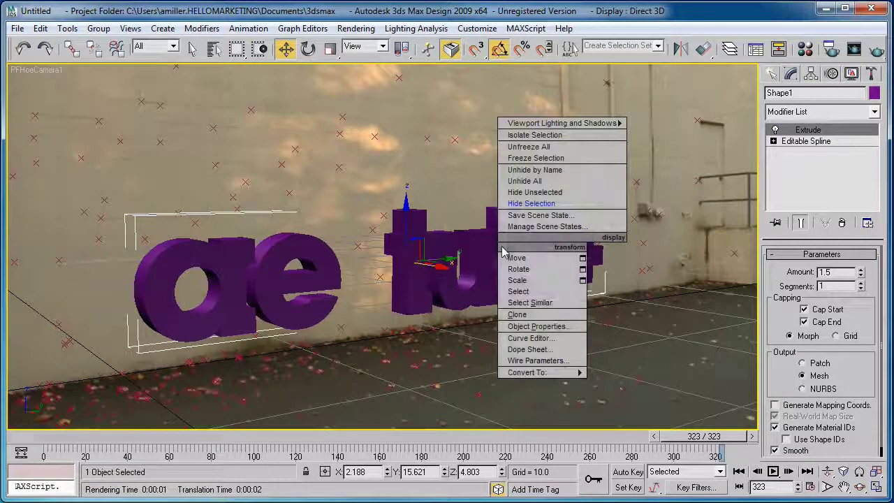
pyautogui.click(533, 203)
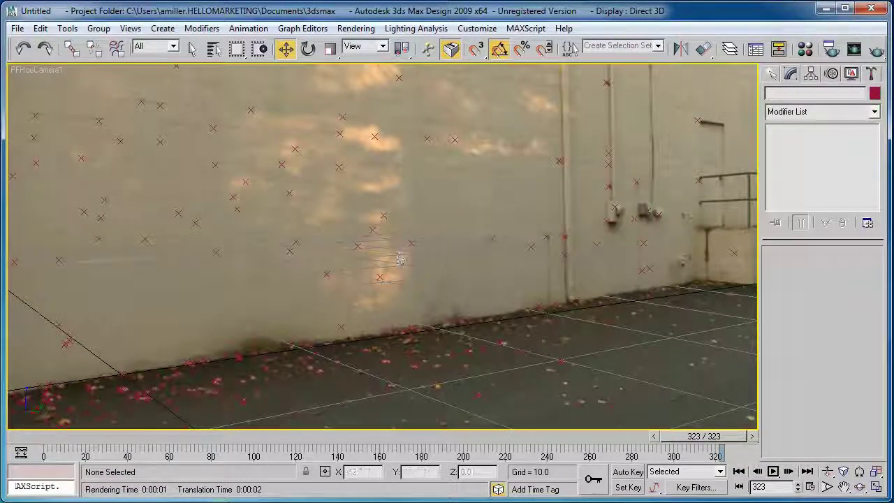
# - Switch to Windows Explorer and examine the 3d Car Model folder inside the PF Hoe Tutorial's collected project files
pyautogui.click(91, 502)
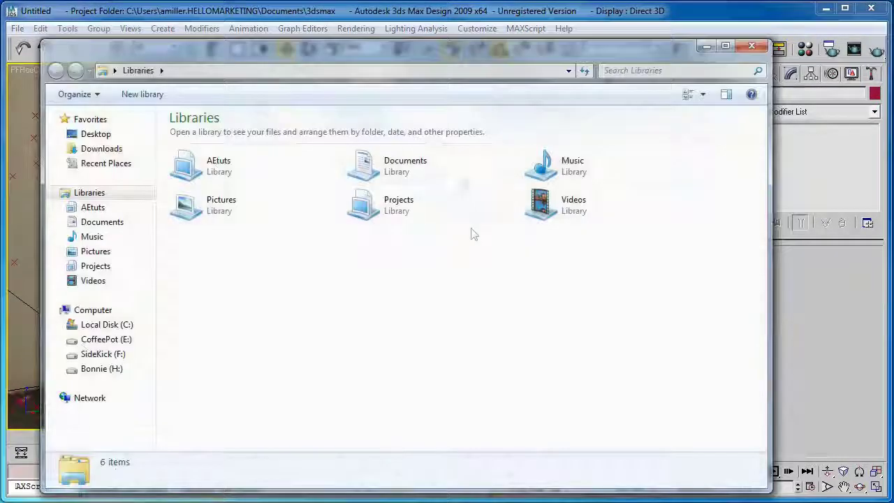
pyautogui.click(753, 46)
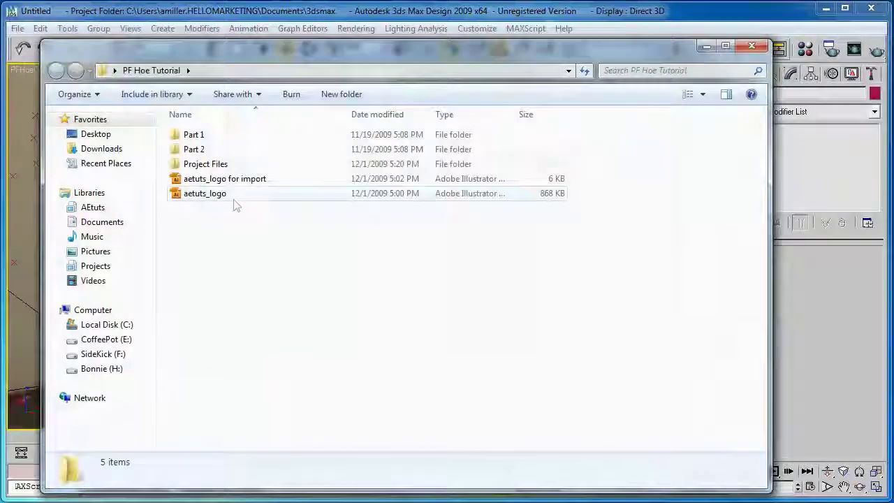
pyautogui.doubleClick(197, 164)
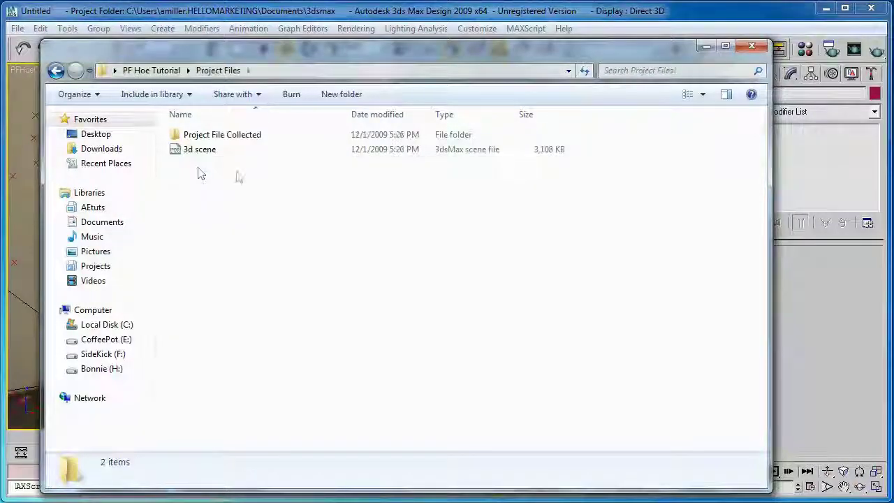
pyautogui.doubleClick(209, 136)
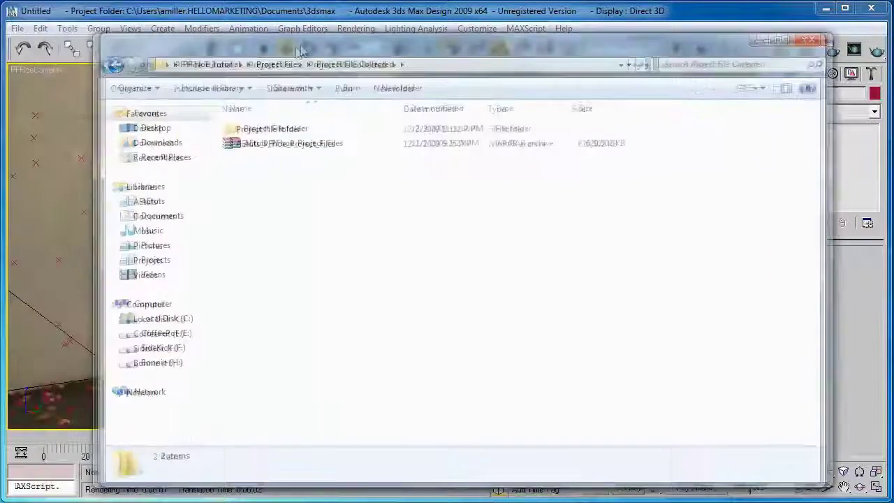
pyautogui.doubleClick(294, 133)
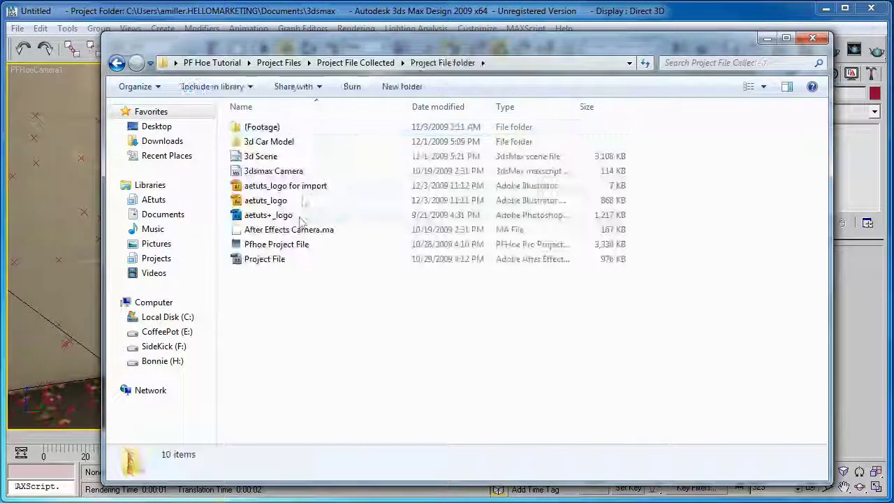
pyautogui.doubleClick(269, 144)
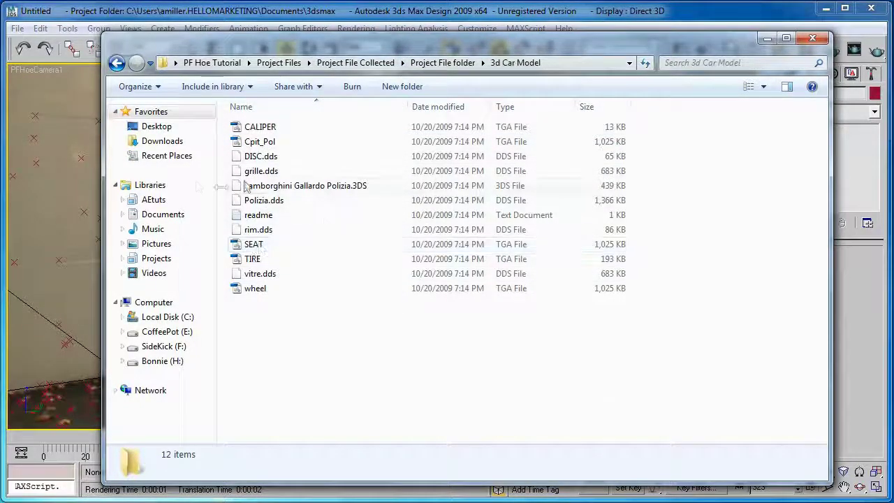
pyautogui.click(441, 62)
pyautogui.click(812, 38)
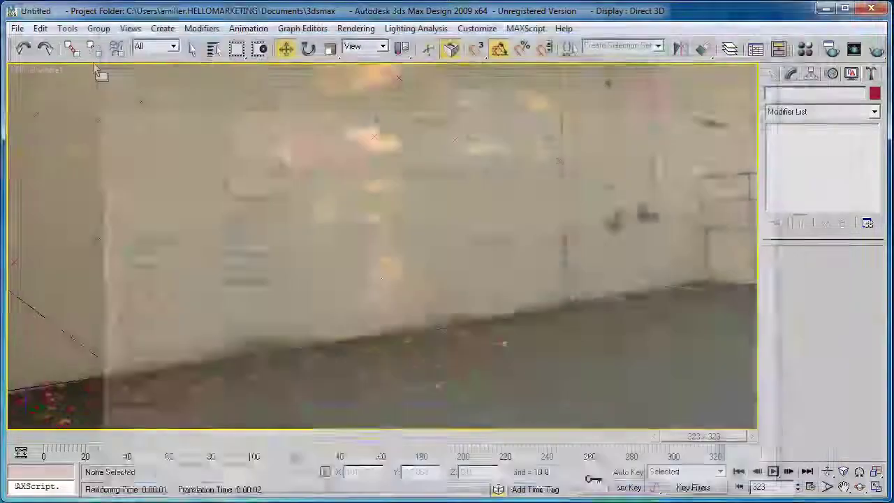
# - Switch back to 3ds Max and choose Lamborghini Gallardo Polizia.3DS from the 3d Car Model folder for import
pyautogui.click(19, 28)
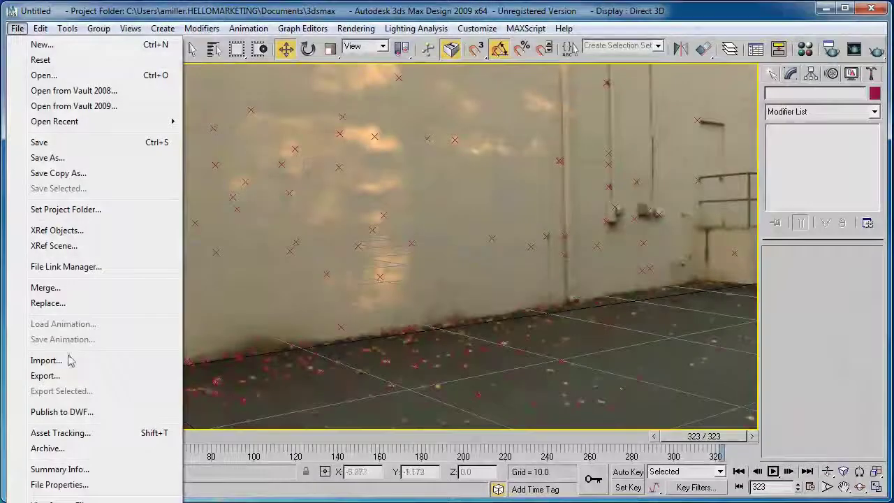
pyautogui.click(72, 361)
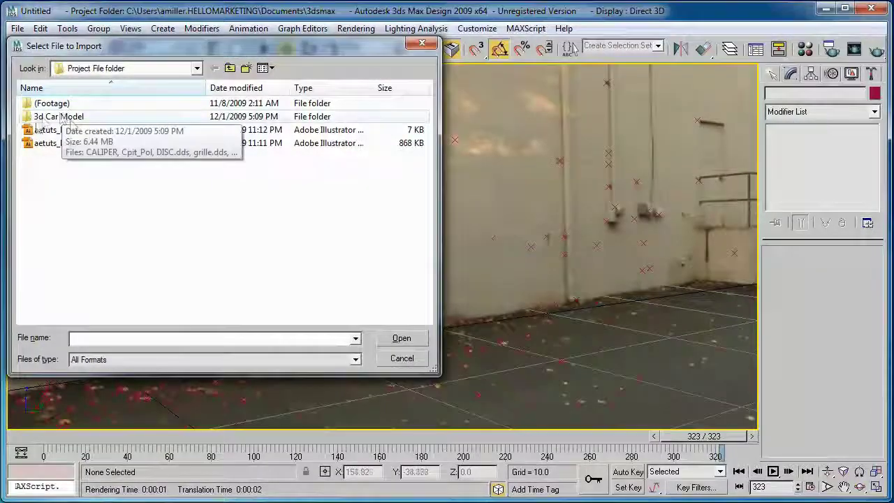
pyautogui.doubleClick(72, 117)
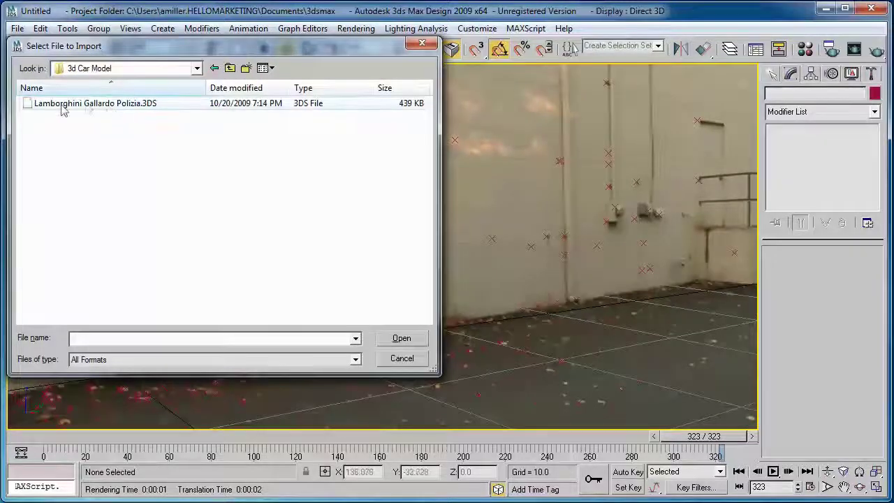
pyautogui.click(44, 105)
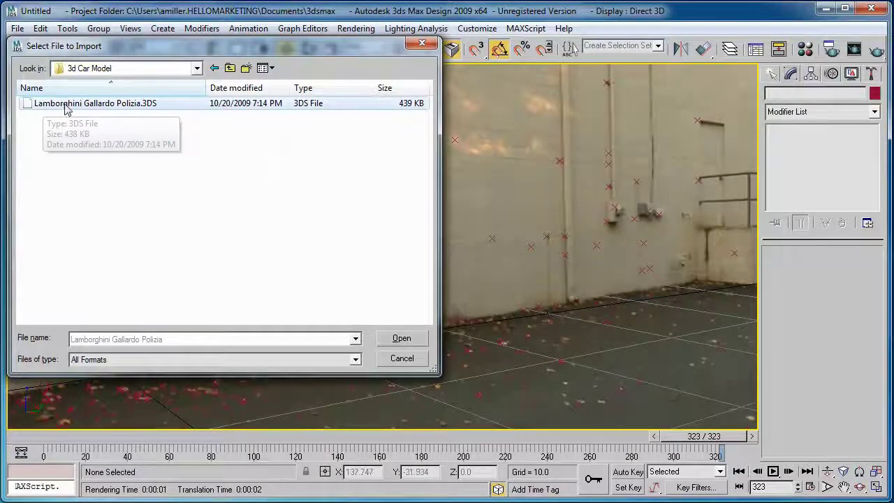
pyautogui.click(401, 341)
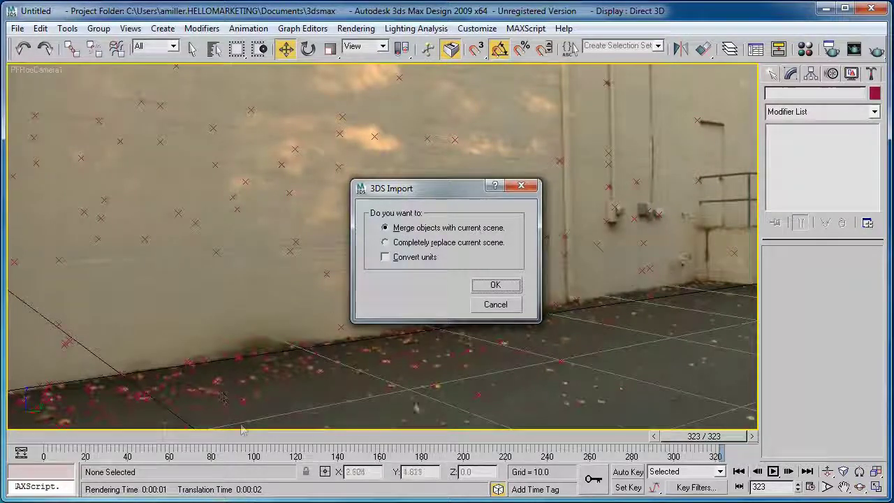
# - Merge the car model with the current scene, leaving unit conversion off and the scene's current animation length in place
pyautogui.click(385, 257)
pyautogui.click(496, 287)
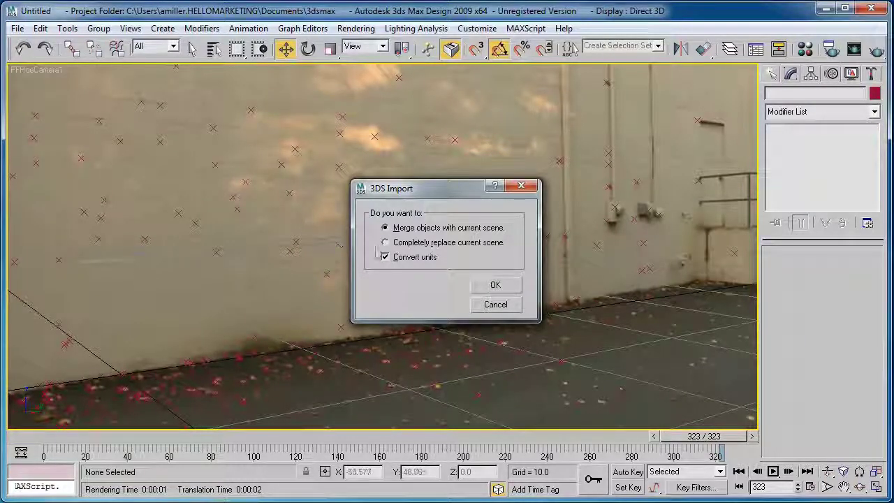
pyautogui.click(414, 258)
pyautogui.click(496, 286)
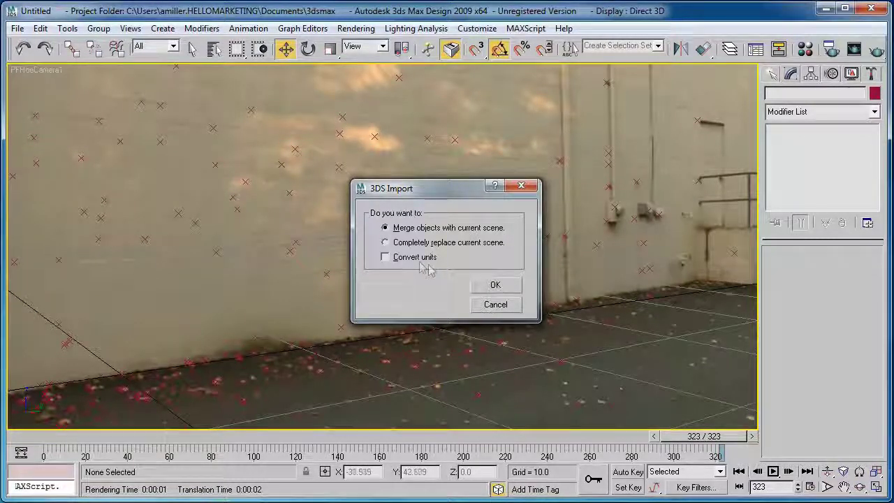
pyautogui.click(496, 285)
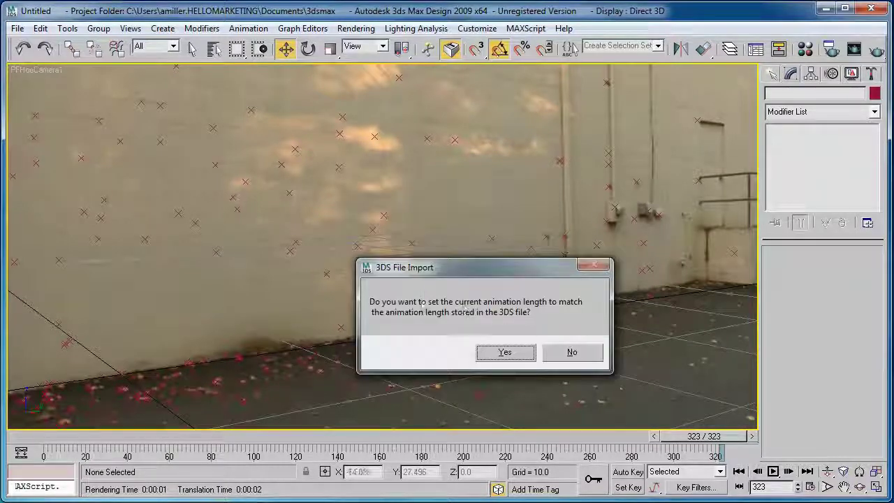
pyautogui.click(578, 361)
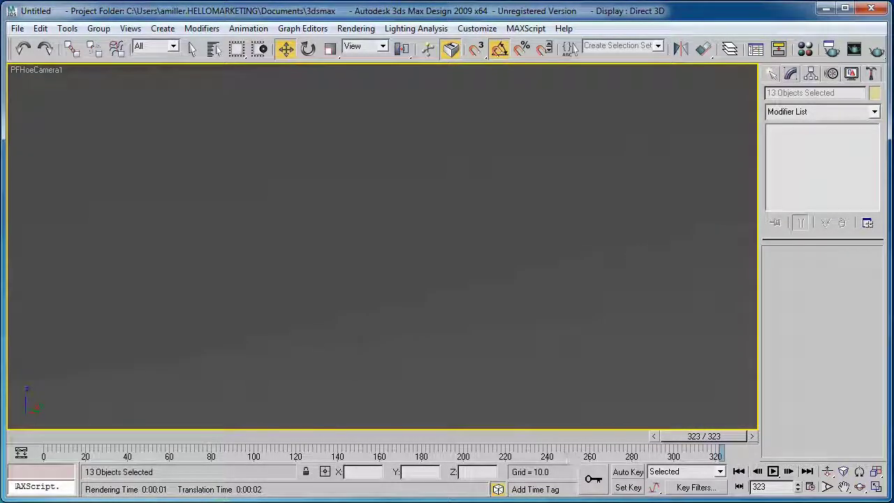
# - Go to frame 154 and group the imported car objects under the name Awesome Car
pyautogui.moveTo(705, 444); pyautogui.dragTo(364, 445)
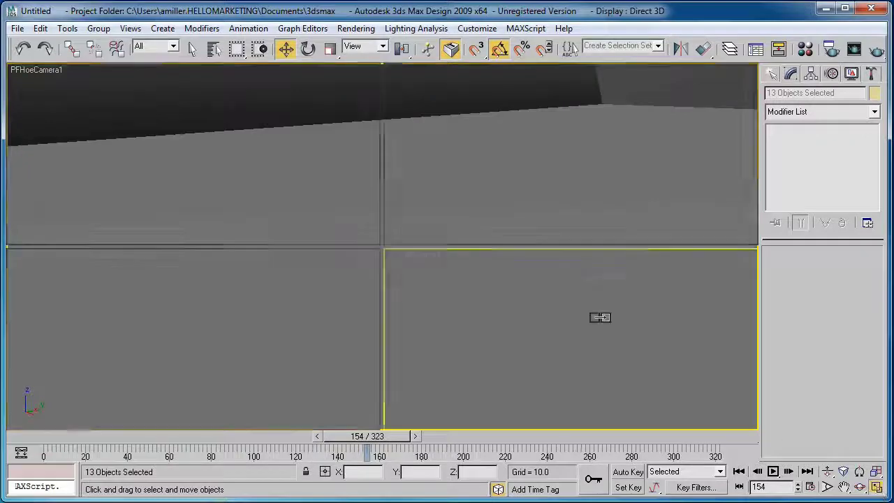
pyautogui.hotkey('alt', 'w')
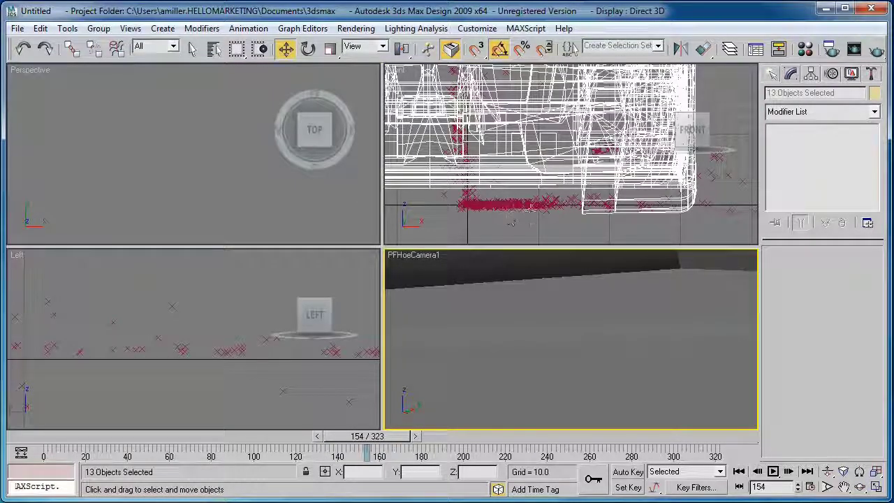
pyautogui.click(532, 205)
pyautogui.scroll(-3, 532, 199)
pyautogui.scroll(-4, 532, 198)
pyautogui.click(532, 115)
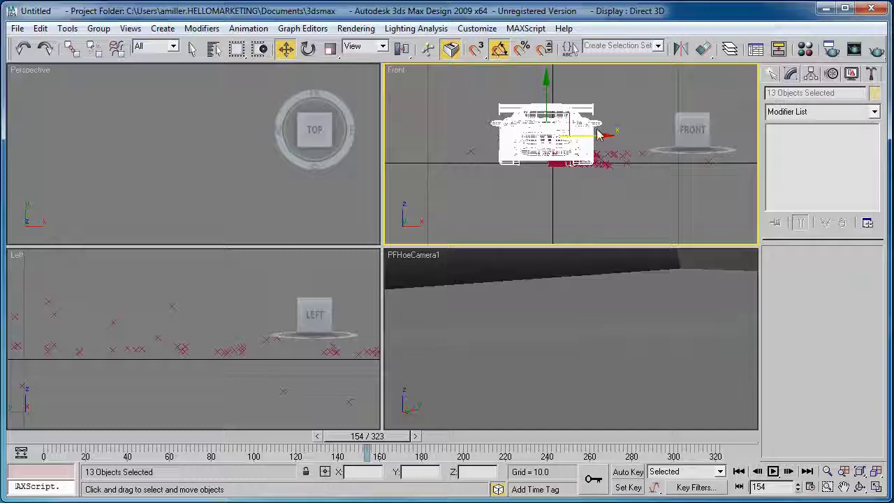
pyautogui.click(98, 28)
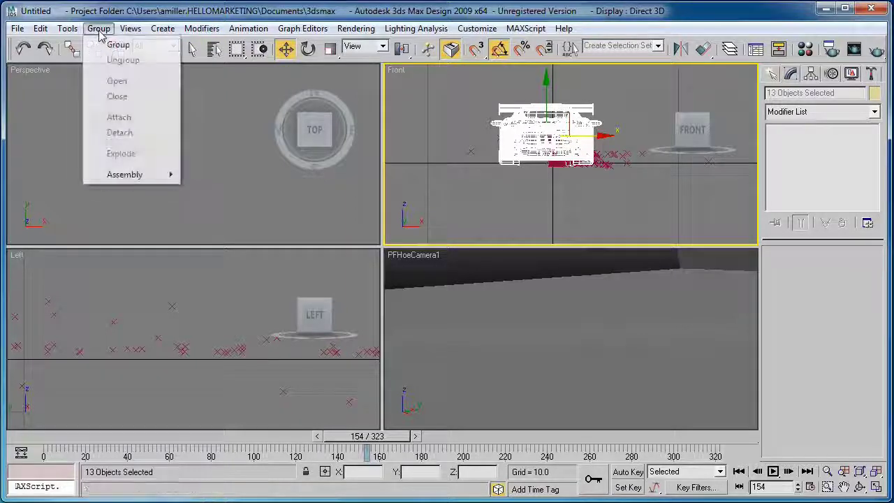
pyautogui.click(110, 45)
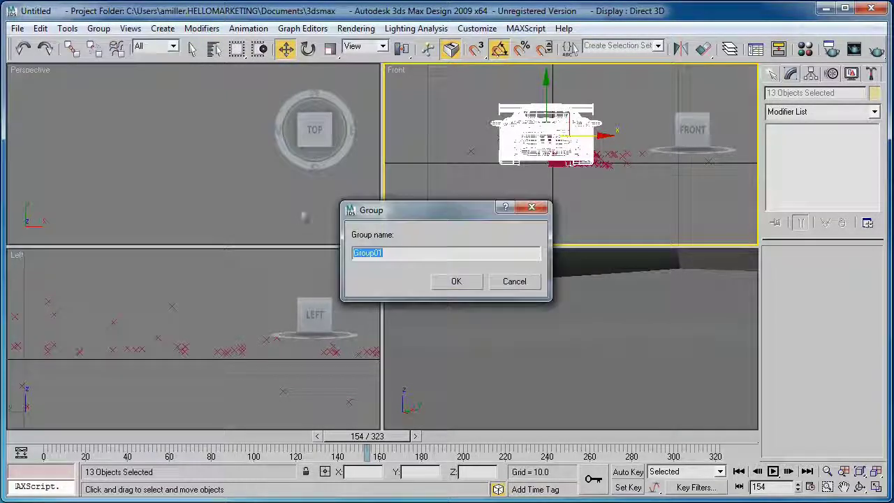
pyautogui.write('C')
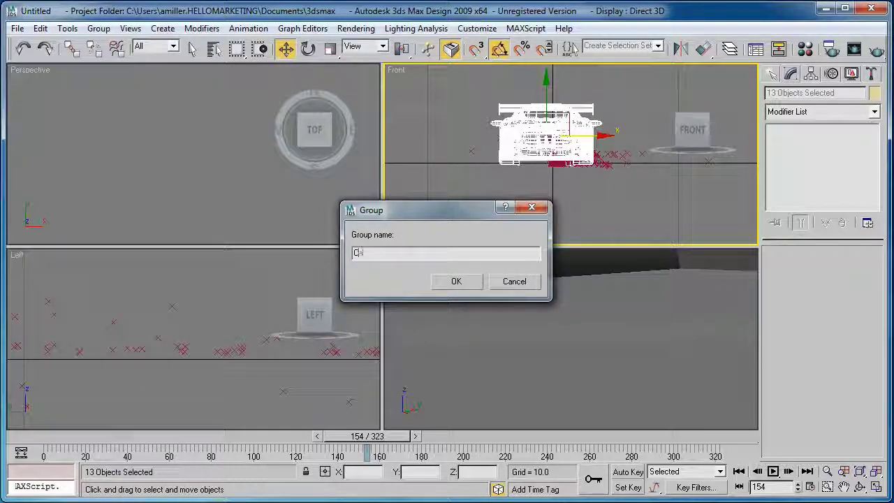
pyautogui.write('arar')
pyautogui.click(456, 281)
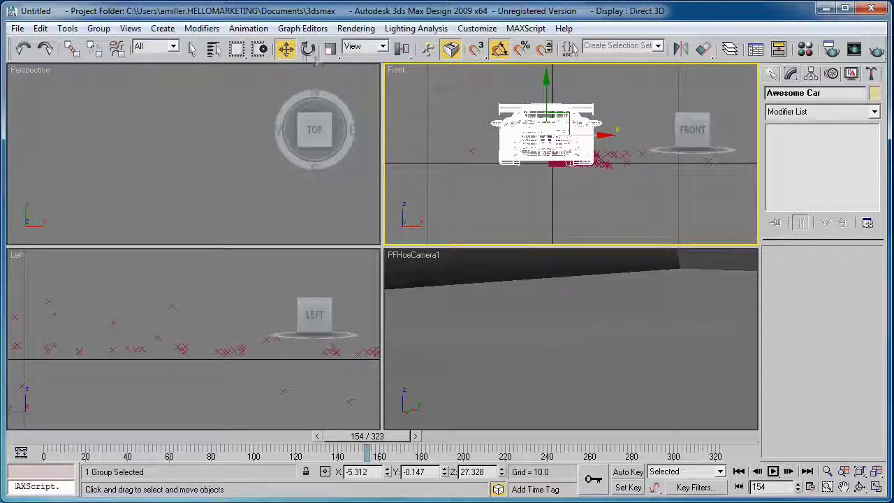
# - Scale the Awesome Car group down uniformly to about 21 percent in the Front view
pyautogui.click(330, 48)
pyautogui.moveTo(558, 121); pyautogui.dragTo(399, 199)
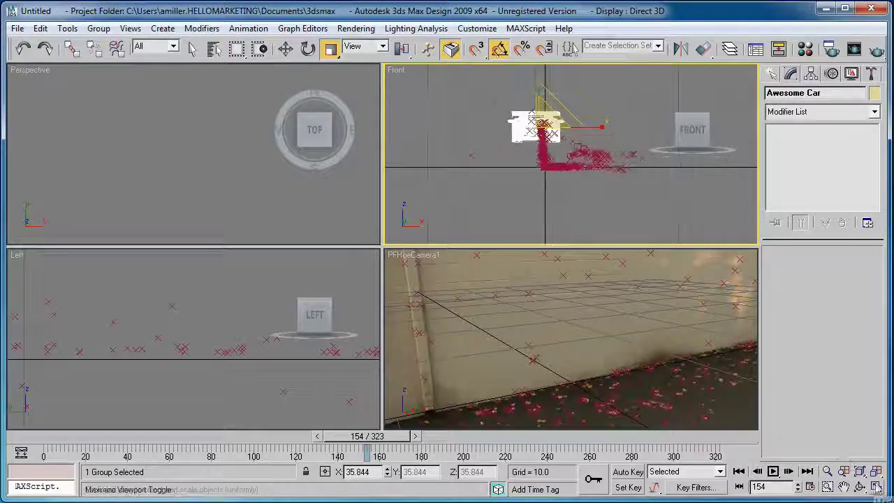
pyautogui.hotkey('alt', 'w')
pyautogui.moveTo(318, 180); pyautogui.dragTo(240, 221)
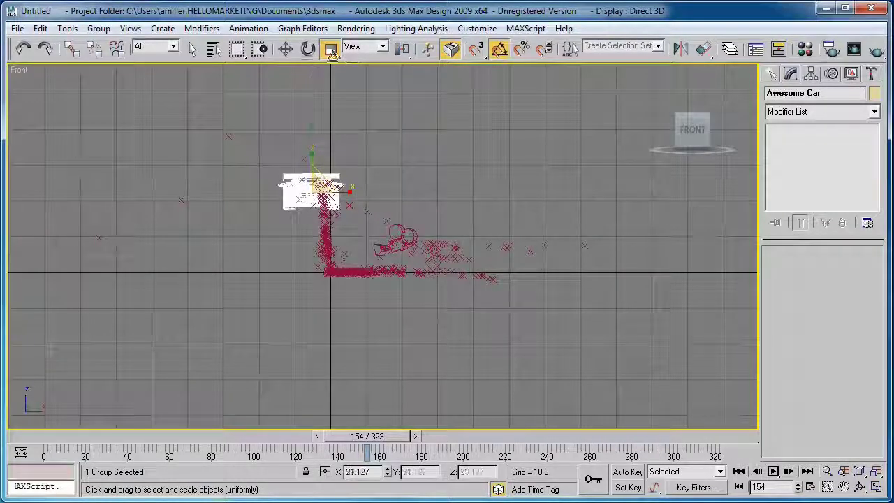
# - Move the car in the Front view onto the ground line, to about X 11.3 and Z 6.1
pyautogui.click(285, 48)
pyautogui.moveTo(357, 196); pyautogui.dragTo(416, 197)
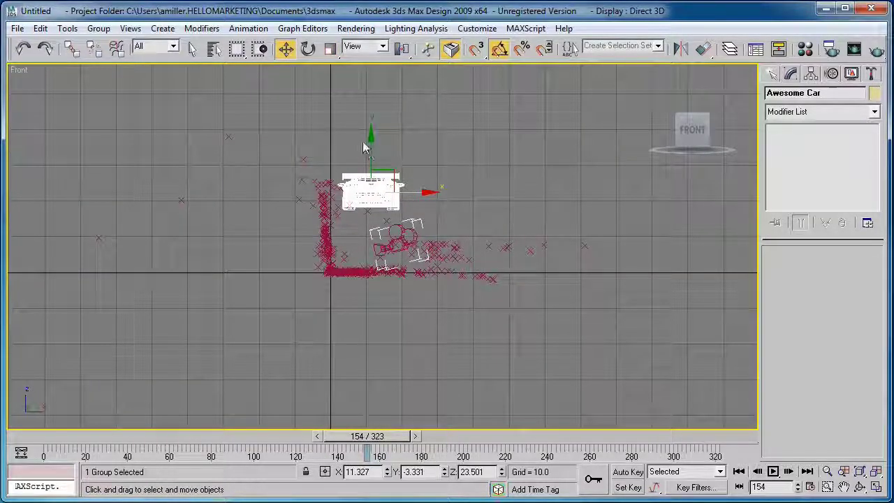
pyautogui.moveTo(369, 137); pyautogui.dragTo(366, 199)
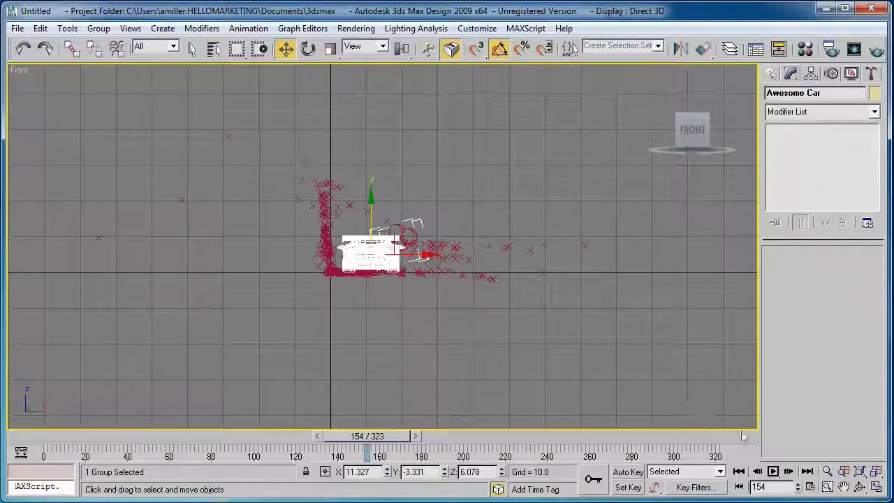
# - Scale the car down uniformly to about 5 percent in the enlarged PFHoeCamera1 view
pyautogui.click(875, 487)
pyautogui.click(487, 304)
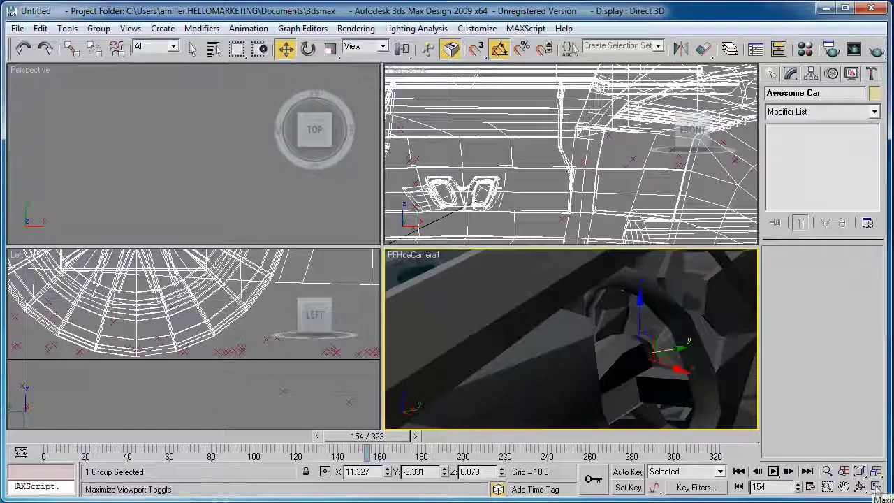
pyautogui.click(876, 487)
pyautogui.click(331, 49)
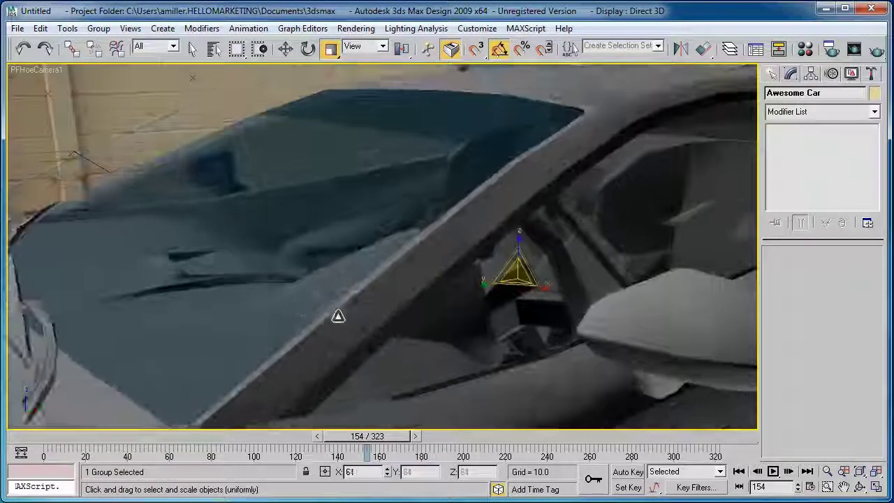
pyautogui.moveTo(338, 316); pyautogui.dragTo(19, 422)
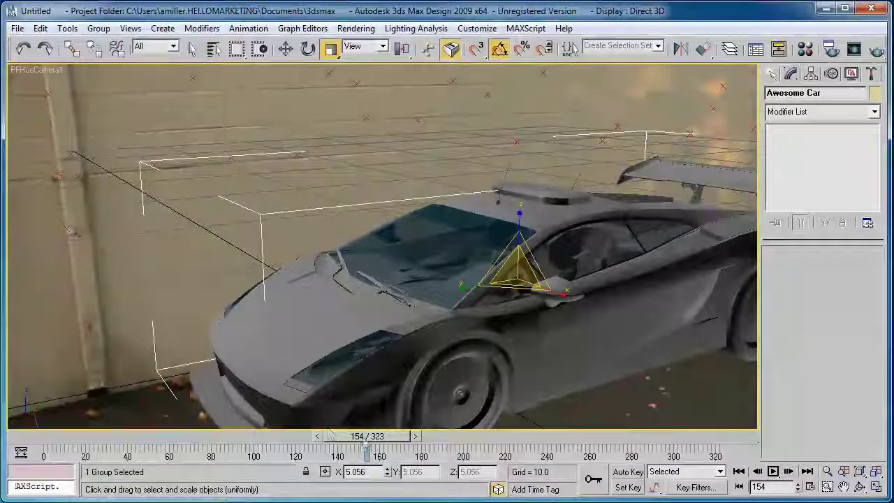
# - At frame 323, move the car about 14.5 units along Y and scale it up uniformly to about 11.5 percent
pyautogui.moveTo(366, 438); pyautogui.dragTo(768, 444)
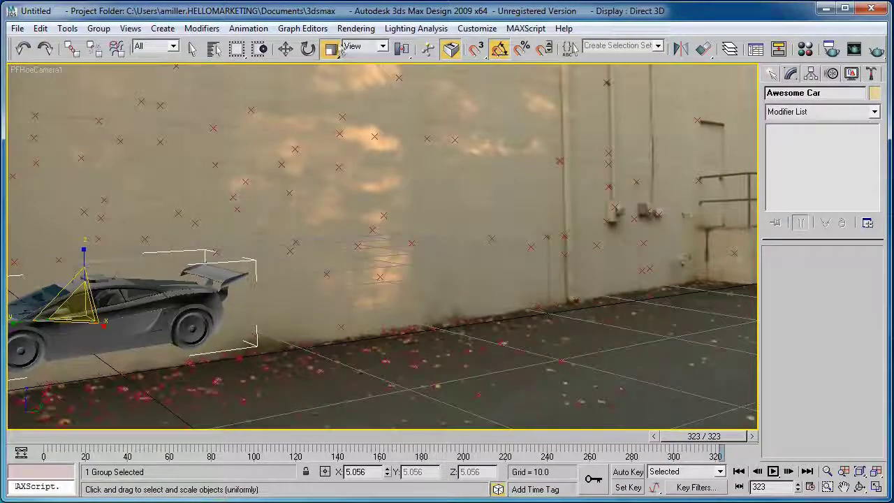
pyautogui.click(286, 49)
pyautogui.moveTo(133, 312); pyautogui.dragTo(480, 293)
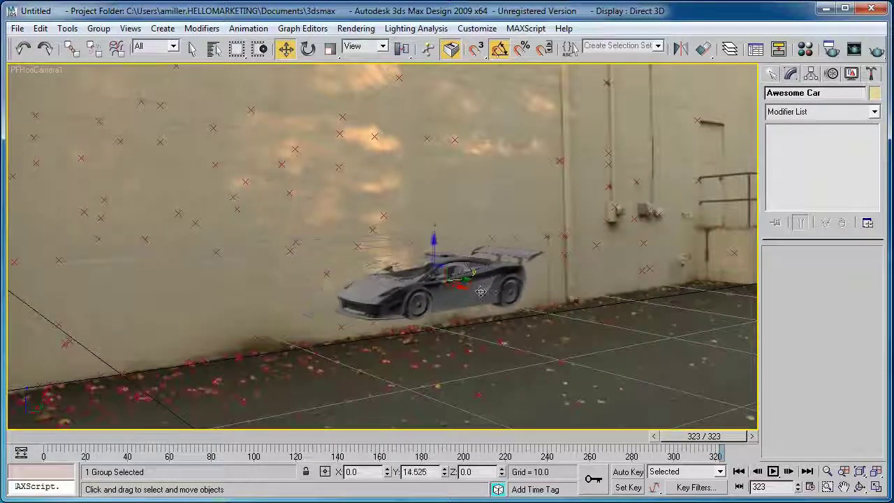
pyautogui.click(330, 48)
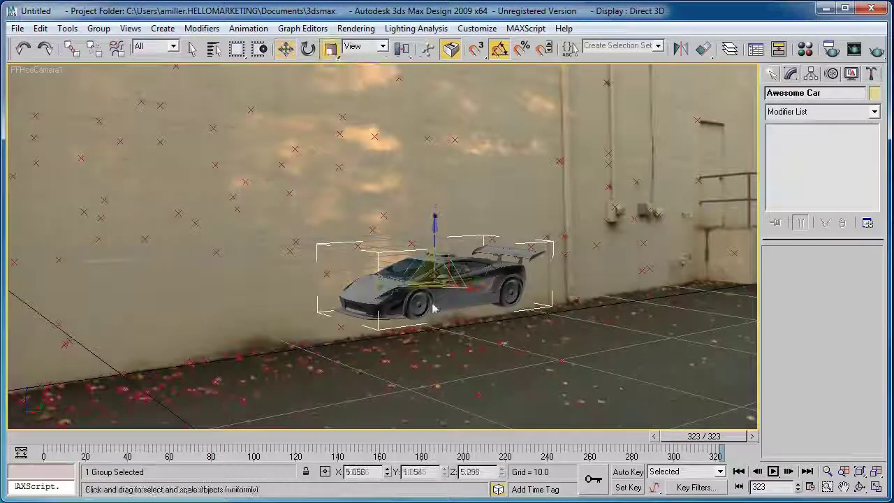
pyautogui.moveTo(449, 263); pyautogui.dragTo(672, 183)
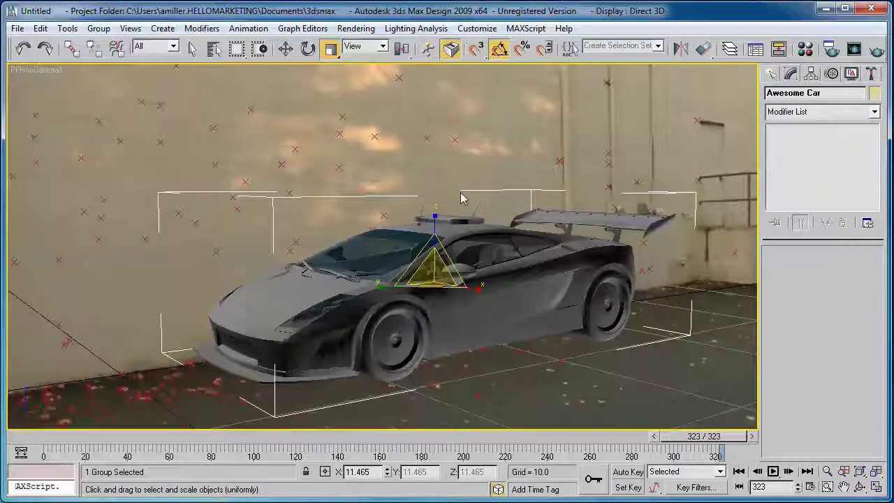
# - Reposition the car, then at frame 74 shift it along X toward the wall, to about X 4.8, Y 9 and Z 1.3
pyautogui.click(286, 48)
pyautogui.moveTo(471, 283); pyautogui.dragTo(435, 276)
pyautogui.moveTo(672, 438); pyautogui.dragTo(164, 418)
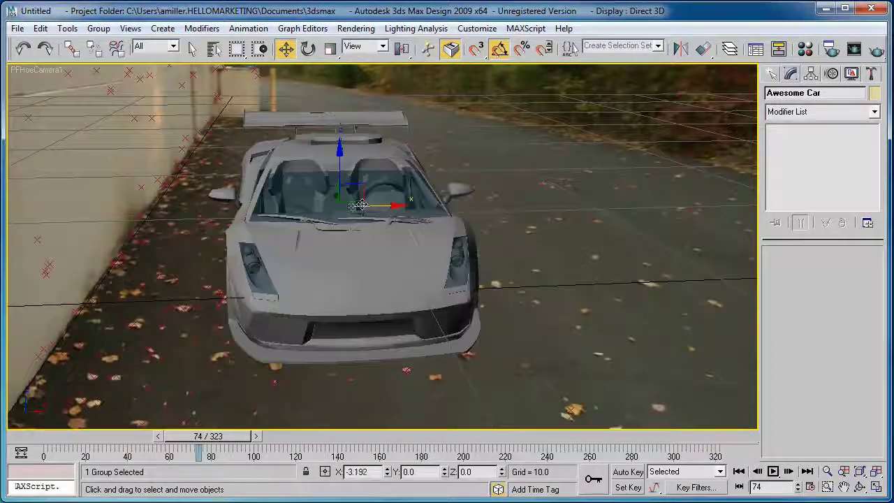
pyautogui.moveTo(359, 205); pyautogui.dragTo(270, 204)
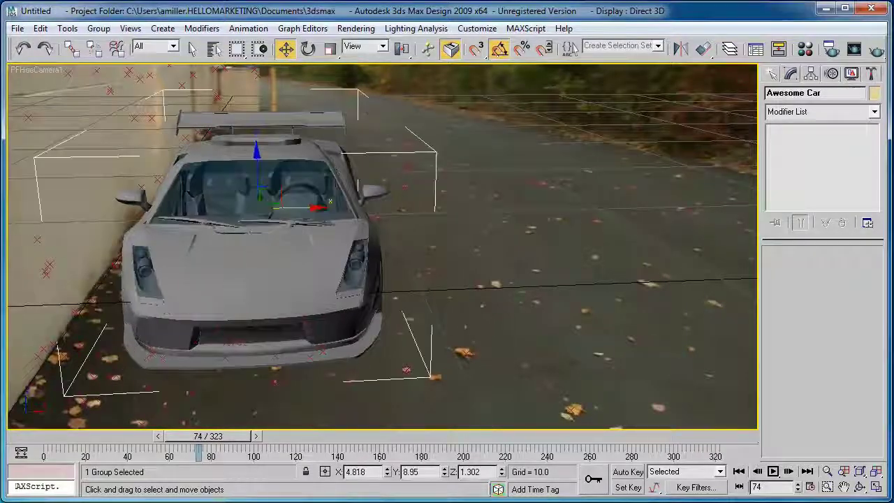
# - Deselect the car and examine the camera's placement in the enlarged Perspective view, scrubbing to frame 131
pyautogui.hotkey('alt', 'w')
pyautogui.rightClick(513, 140)
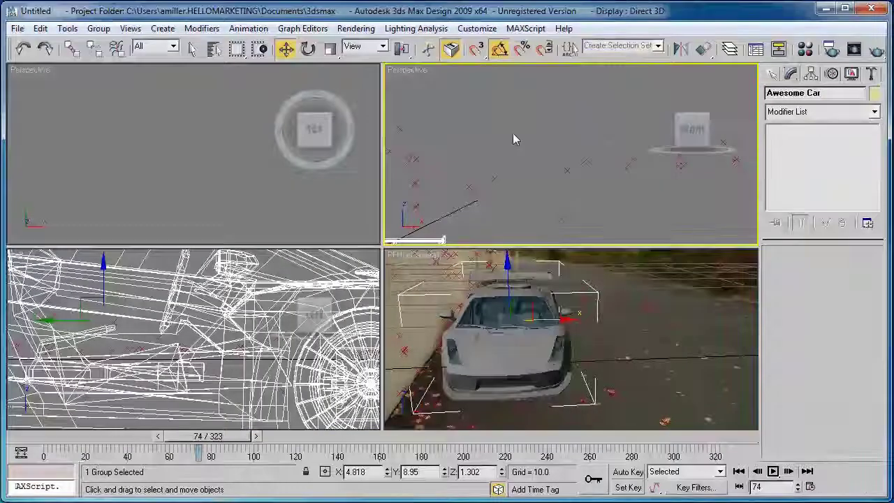
pyautogui.click(513, 140)
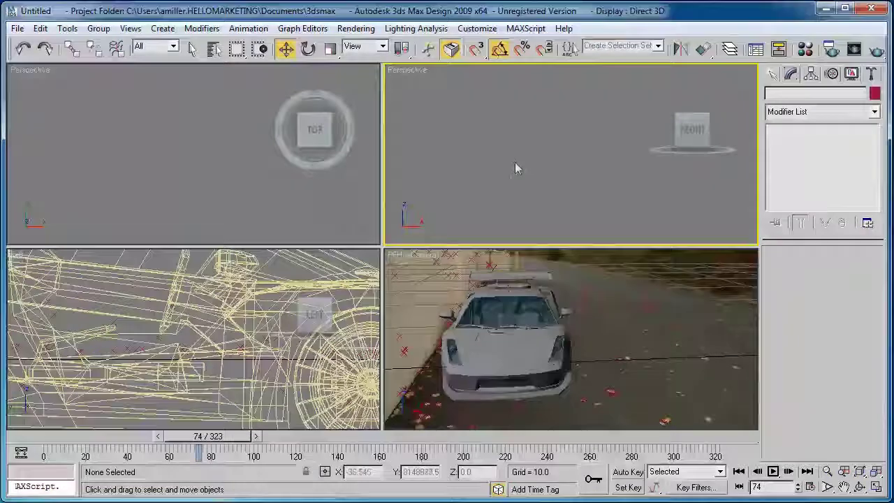
pyautogui.click(876, 487)
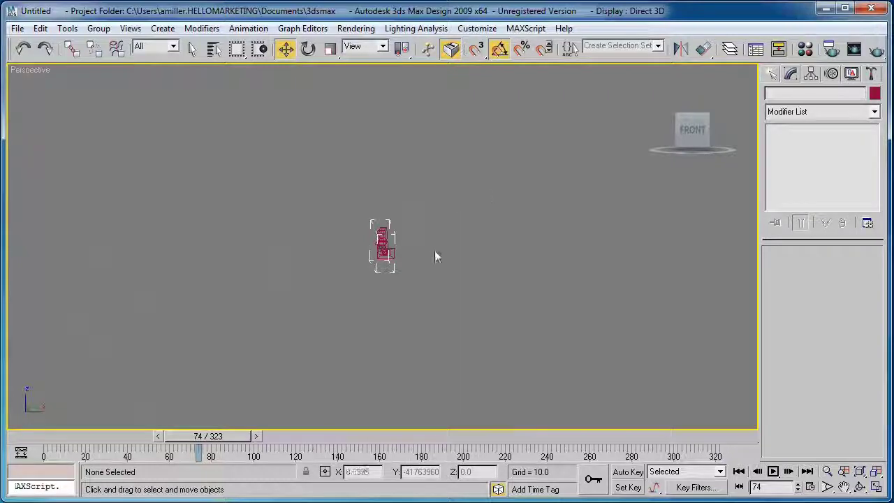
pyautogui.moveTo(231, 436); pyautogui.dragTo(344, 435)
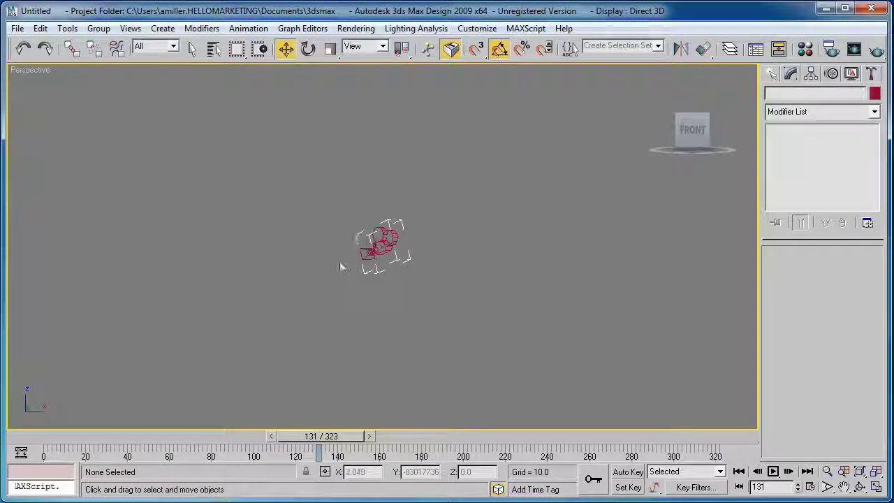
pyautogui.moveTo(376, 282); pyautogui.dragTo(535, 269, button='middle')
pyautogui.moveTo(307, 284); pyautogui.dragTo(559, 268, button='middle')
# - Restore the four-view layout and raise the Awesome Car group in the Left view to about Z 3.48
pyautogui.hotkey('alt', 'w')
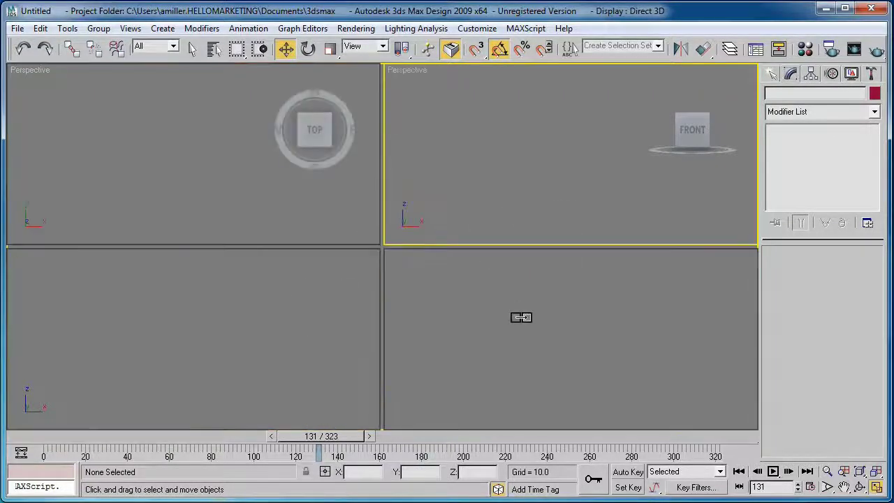
pyautogui.click(188, 327)
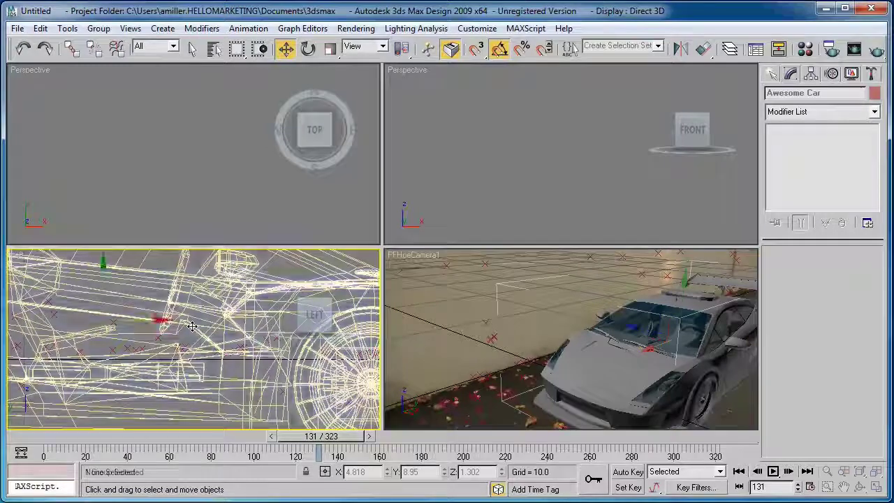
pyautogui.scroll(-7, 187, 327)
pyautogui.scroll(-4, 186, 371)
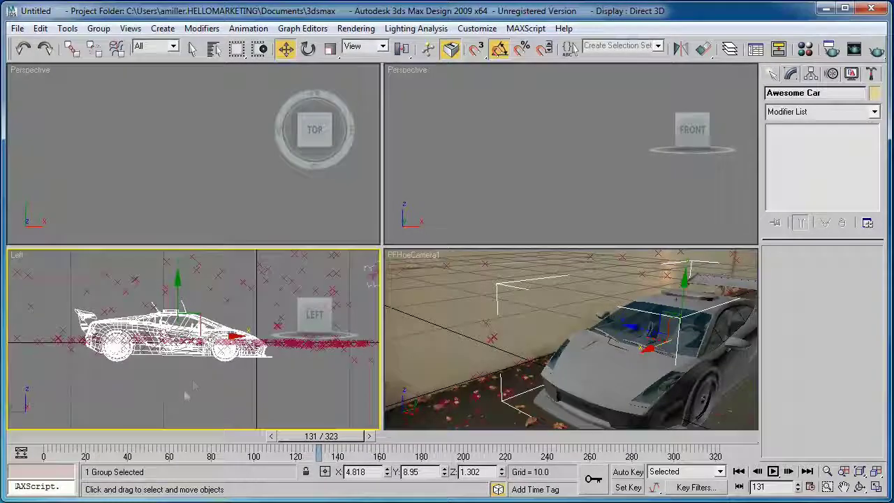
pyautogui.moveTo(177, 287); pyautogui.dragTo(178, 273)
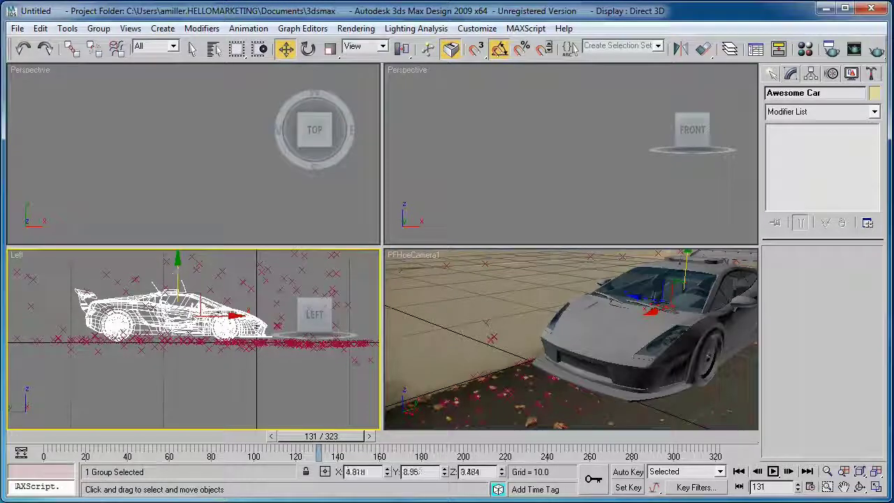
pyautogui.moveTo(238, 319); pyautogui.dragTo(212, 370, button='middle')
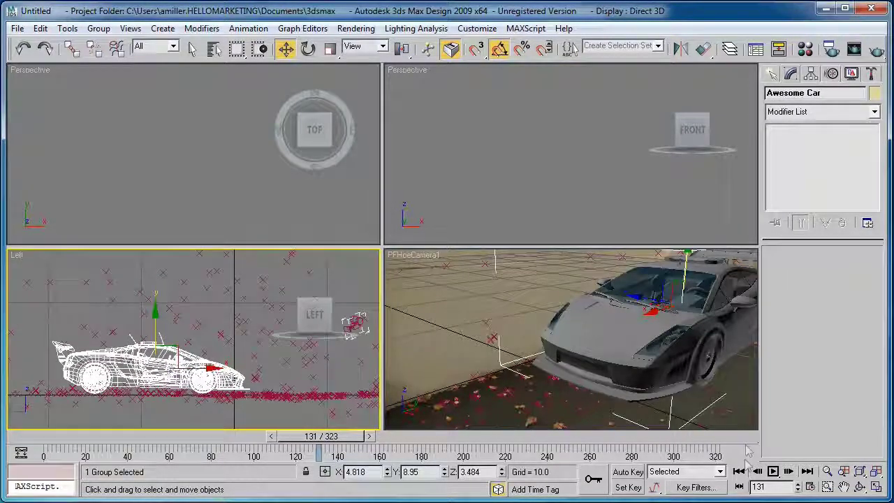
# - In the enlarged PFHoeCamera1 view at frame 73, move the car to about X 5.07 and Z 2.71
pyautogui.click(498, 323)
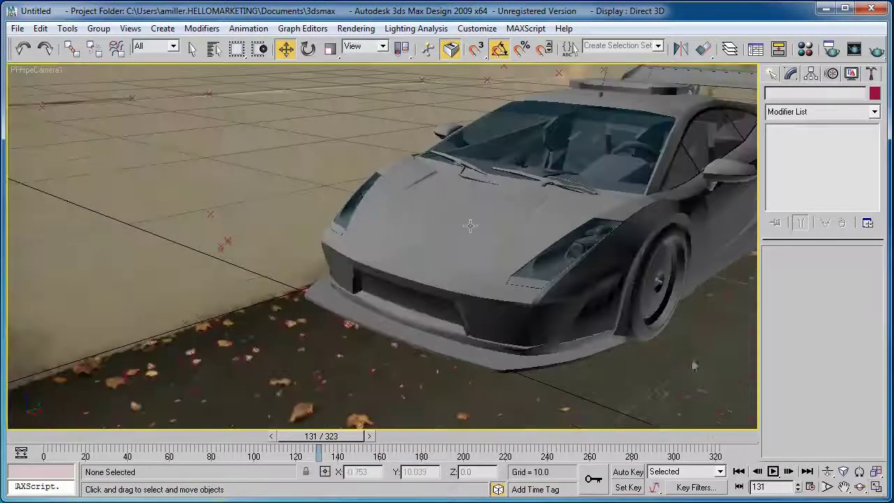
pyautogui.hotkey('alt', 'w')
pyautogui.moveTo(315, 434); pyautogui.dragTo(199, 427)
pyautogui.press('w')
pyautogui.click(304, 181)
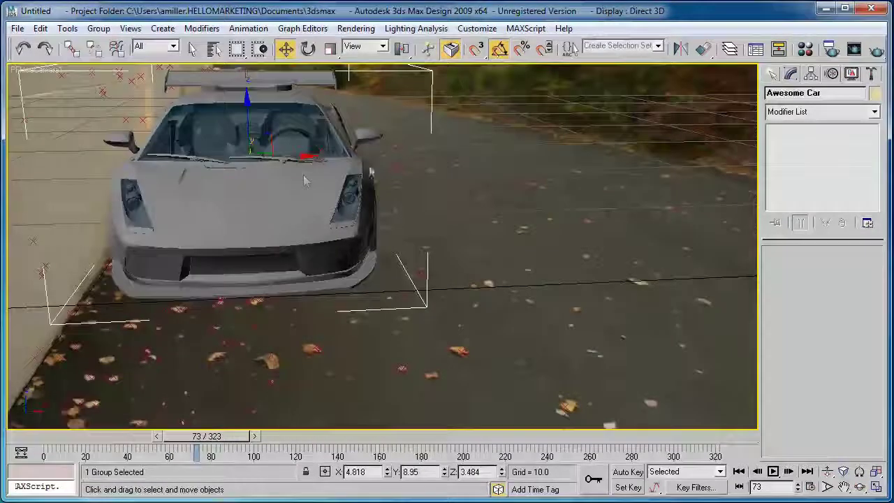
pyautogui.moveTo(297, 154); pyautogui.dragTo(254, 170)
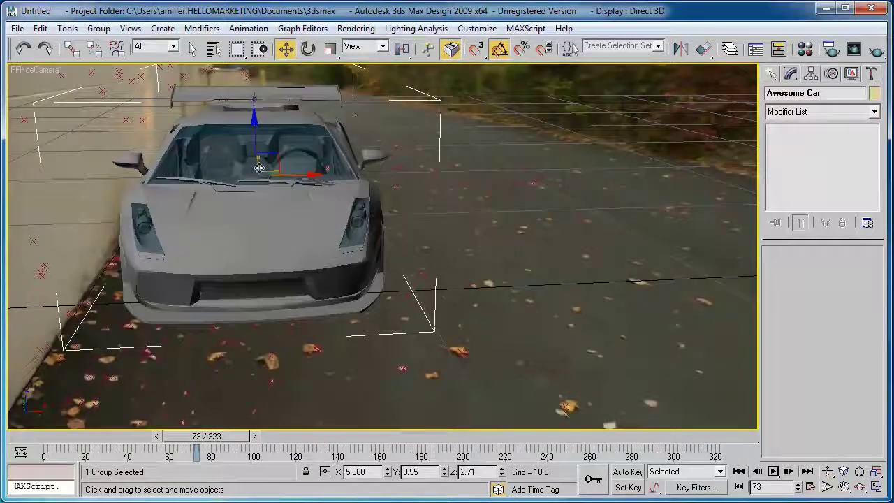
# - Undo the car's last vertical move and scrub to frame 323 to check its placement
pyautogui.hotkey('ctrl', 'z')
pyautogui.moveTo(231, 436); pyautogui.dragTo(763, 460)
pyautogui.press('w')
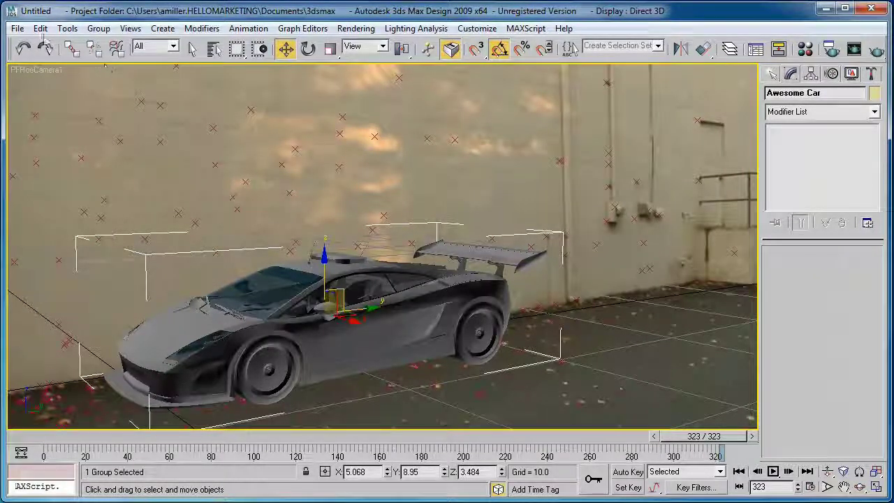
# - Start saving the scene as a new file with the Desktop as the destination folder
pyautogui.click(17, 28)
pyautogui.click(48, 157)
pyautogui.click(136, 91)
pyautogui.click(100, 110)
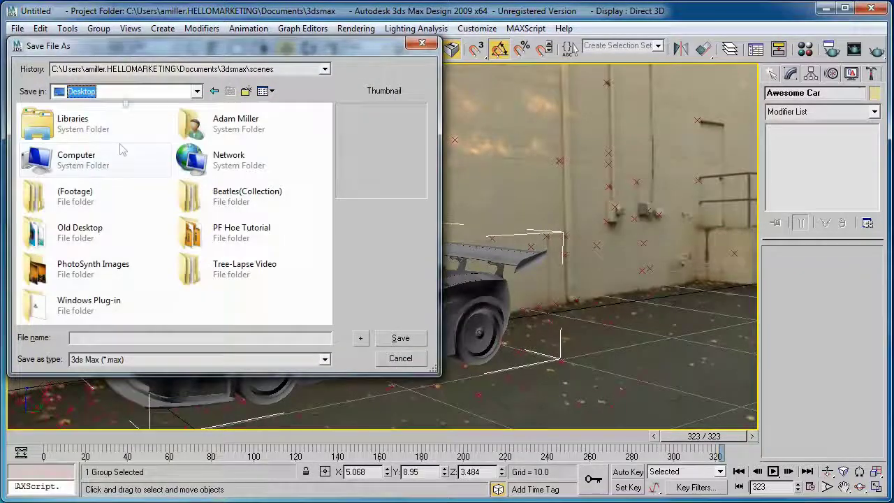
# - Name the scene file "Scene for Plus Members... that means YOU" and save it as a 3ds Max file
pyautogui.click(108, 339)
pyautogui.write('Scene1 for Pl')
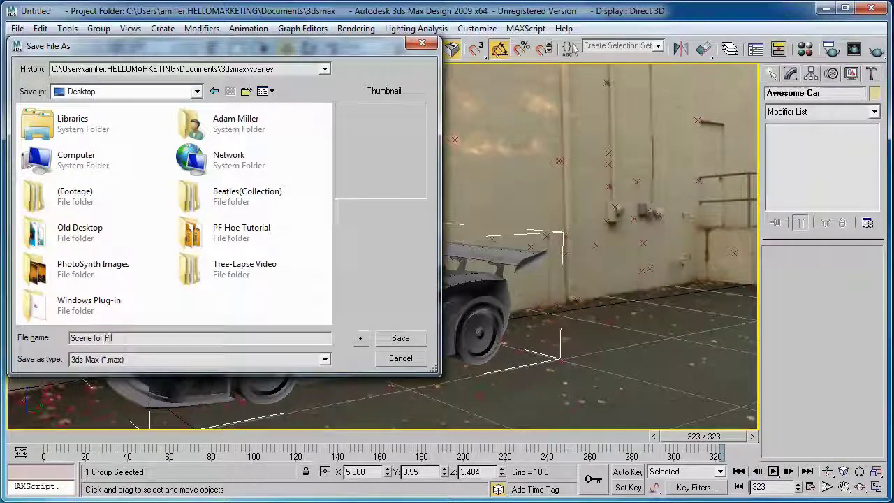
pyautogui.write('us Members... that means you!')
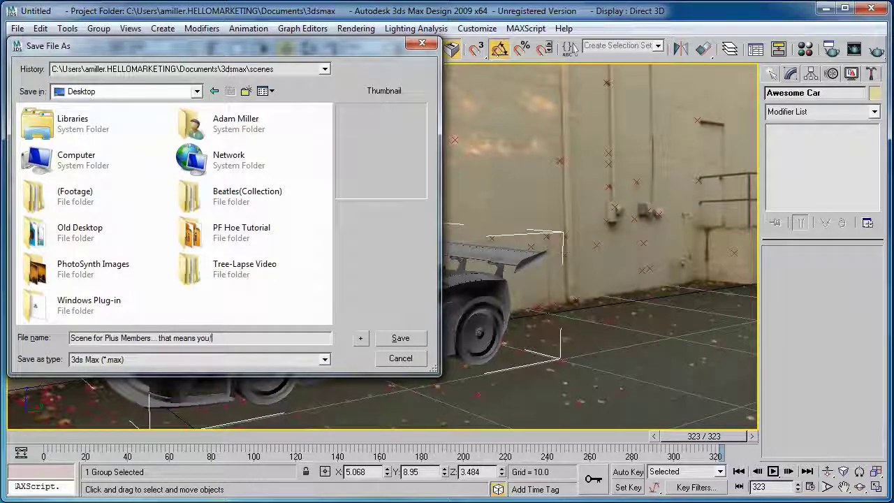
pyautogui.press('BackSpace')
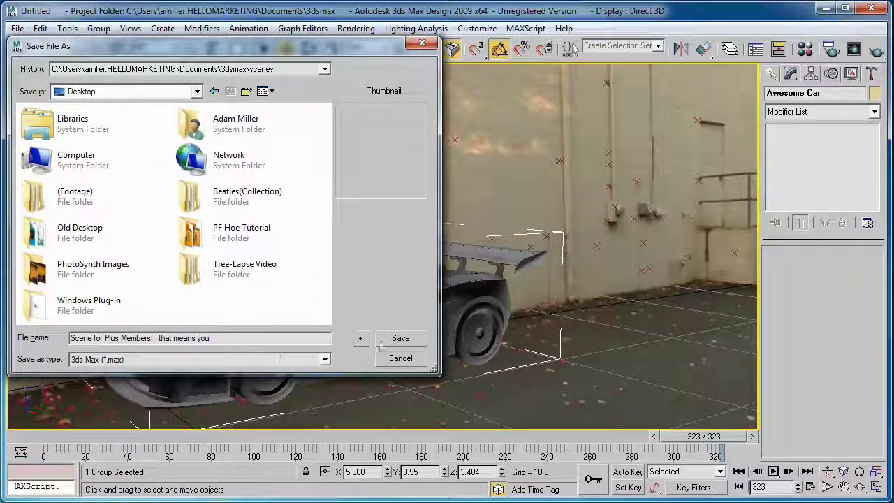
pyautogui.press('BackSpace')
pyautogui.press('BackSpace')
pyautogui.write('u')
pyautogui.press('BackSpace')
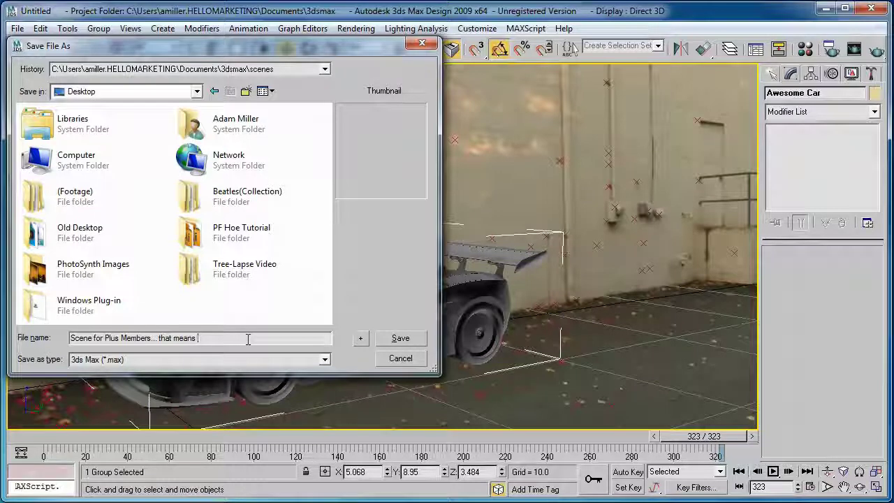
pyautogui.write('YOU')
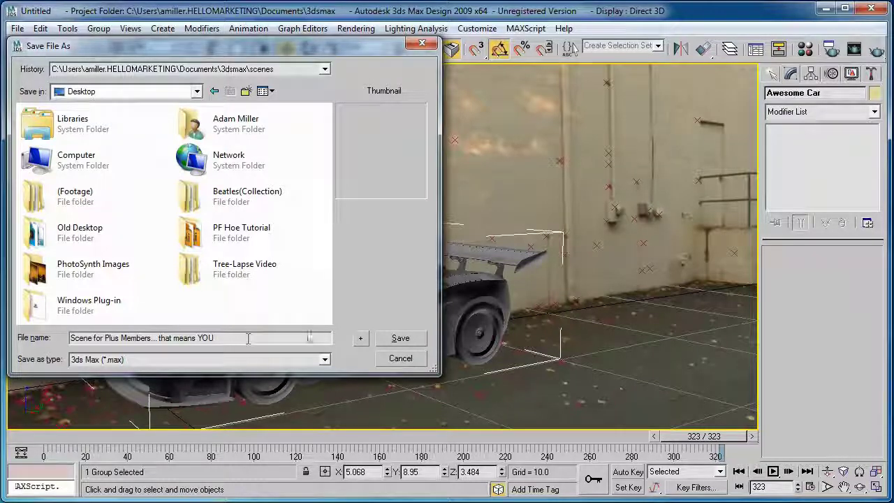
pyautogui.click(400, 338)
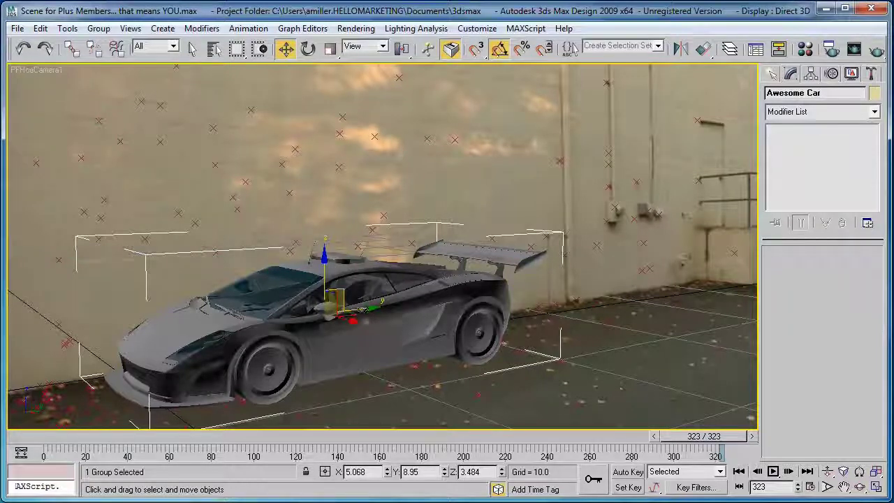
# - Render frame 323 from PFHoeCamera1, close the rendered image and scrub back through the footage
pyautogui.click(874, 50)
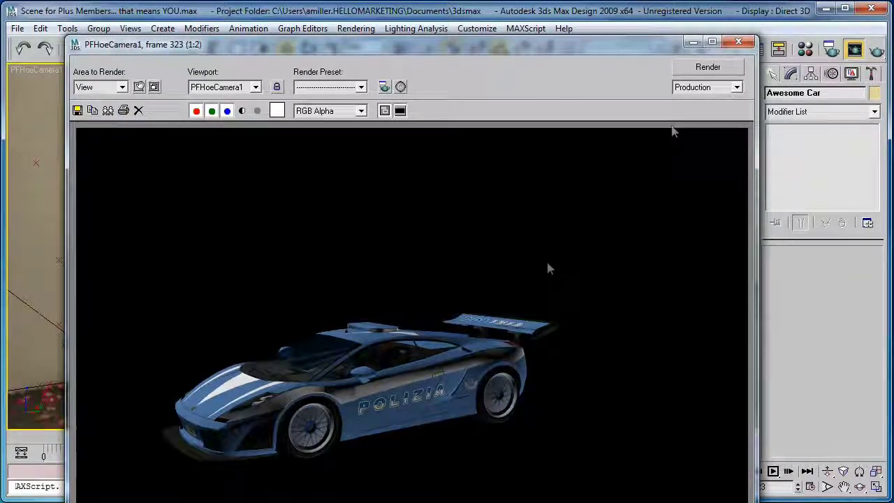
pyautogui.click(738, 42)
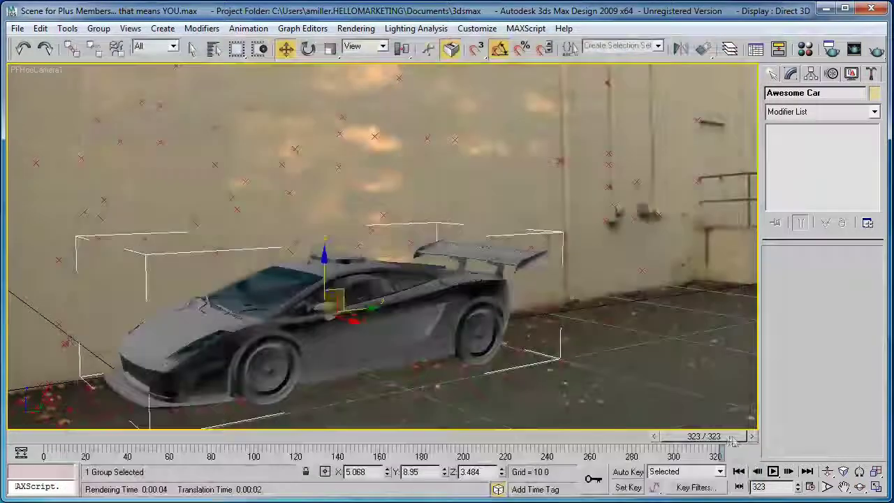
pyautogui.moveTo(693, 445); pyautogui.dragTo(165, 447)
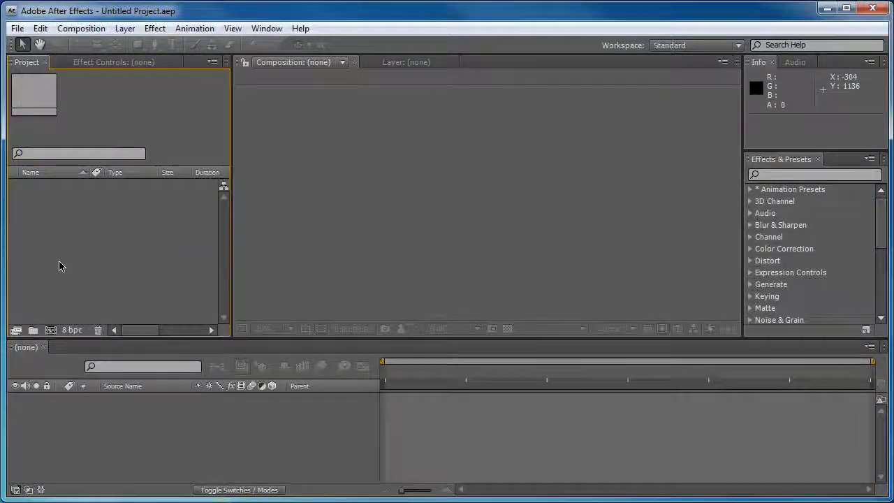
# - Switch to Adobe After Effects and start a footage import, browsing from the Desktop through PF Hoe Tutorial to its .thumbnails folder
pyautogui.doubleClick(56, 249)
pyautogui.click(193, 67)
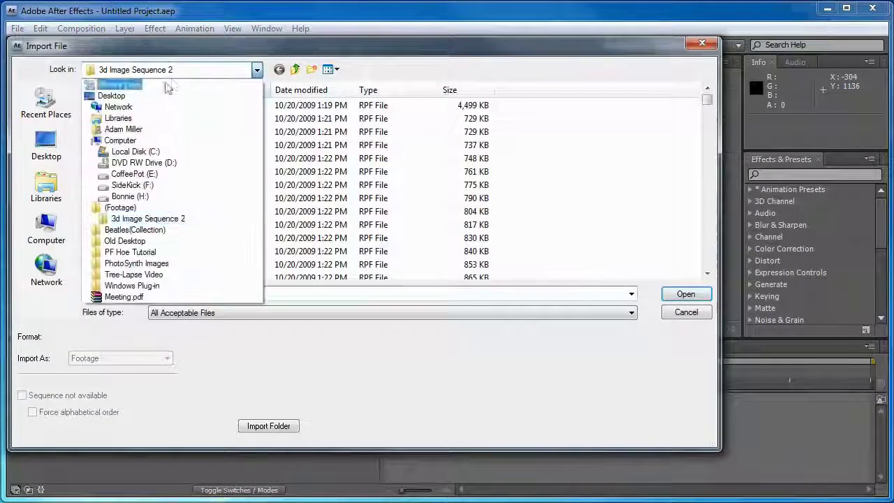
pyautogui.click(115, 92)
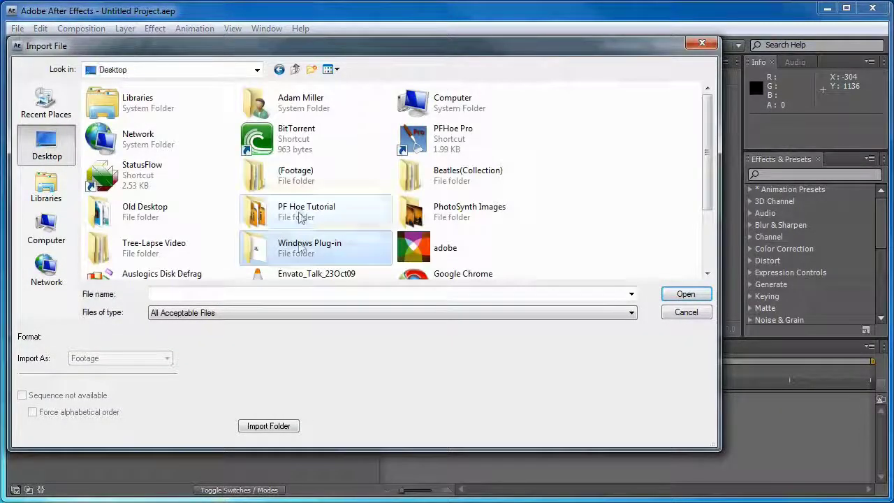
pyautogui.doubleClick(260, 210)
pyautogui.doubleClick(123, 131)
pyautogui.doubleClick(115, 105)
pyautogui.doubleClick(115, 105)
pyautogui.doubleClick(116, 106)
pyautogui.doubleClick(115, 106)
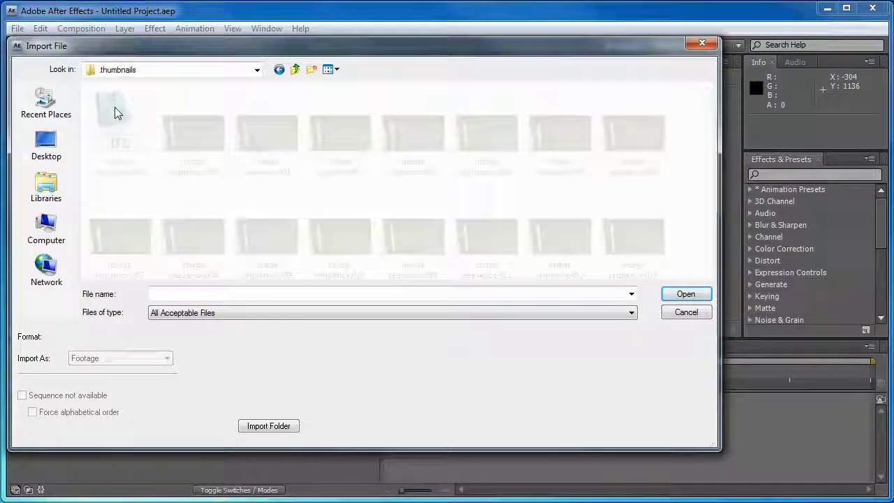
# - Import the background footage as a PNG sequence, using image sequence.001 instead of the unsupported IFL file
pyautogui.click(194, 134)
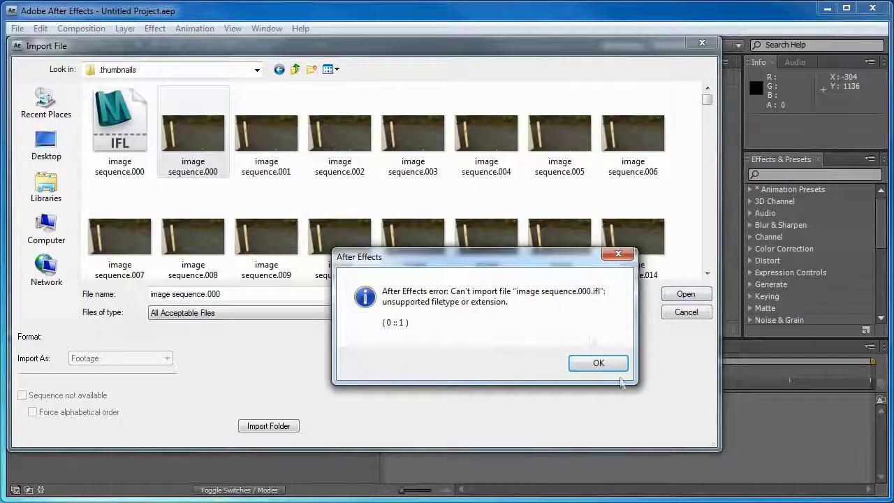
pyautogui.click(587, 361)
pyautogui.press('Right')
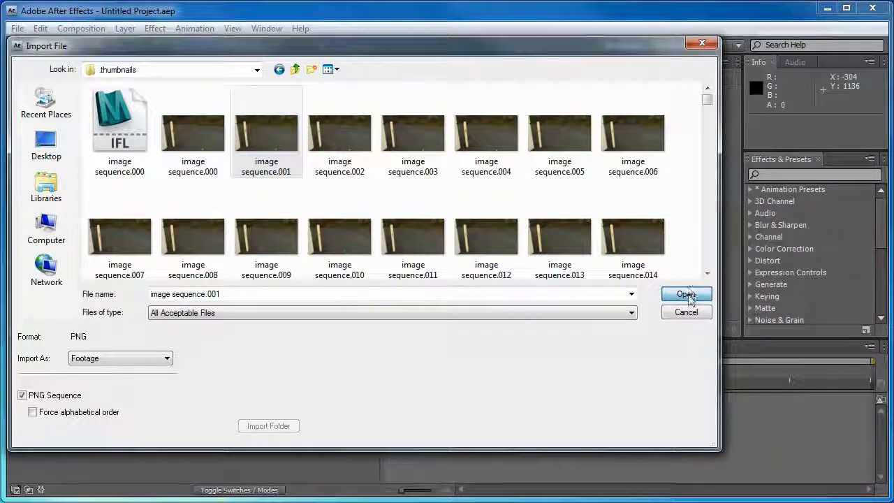
pyautogui.click(686, 294)
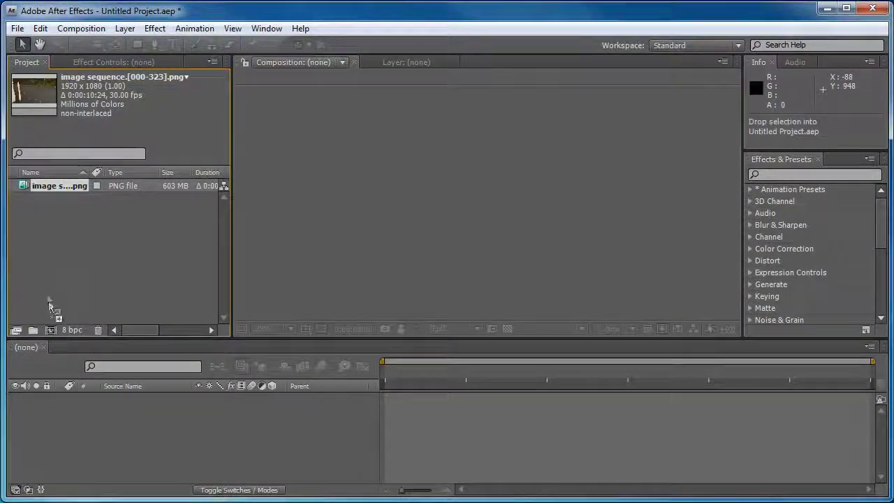
# - Create a composition from the imported image sequence, scrub its opening and return to 0:00:00:00
pyautogui.moveTo(52, 333); pyautogui.dragTo(51, 331)
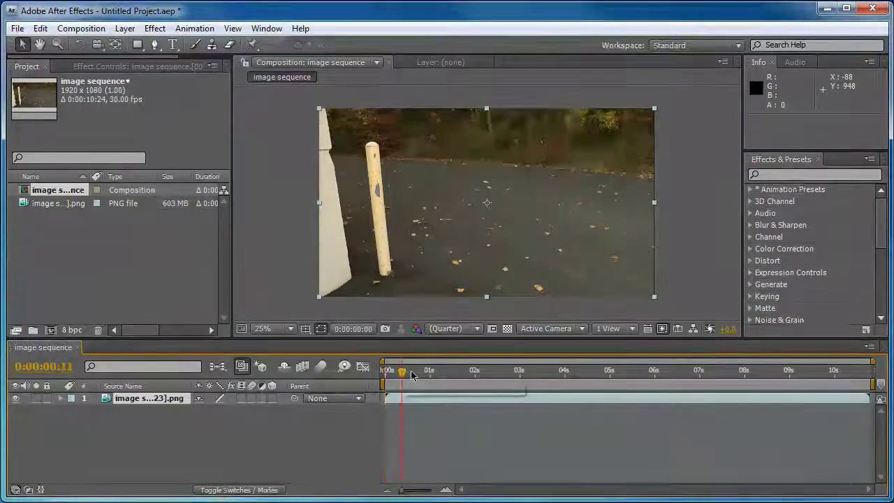
pyautogui.click(416, 370)
pyautogui.moveTo(429, 373); pyautogui.dragTo(383, 373)
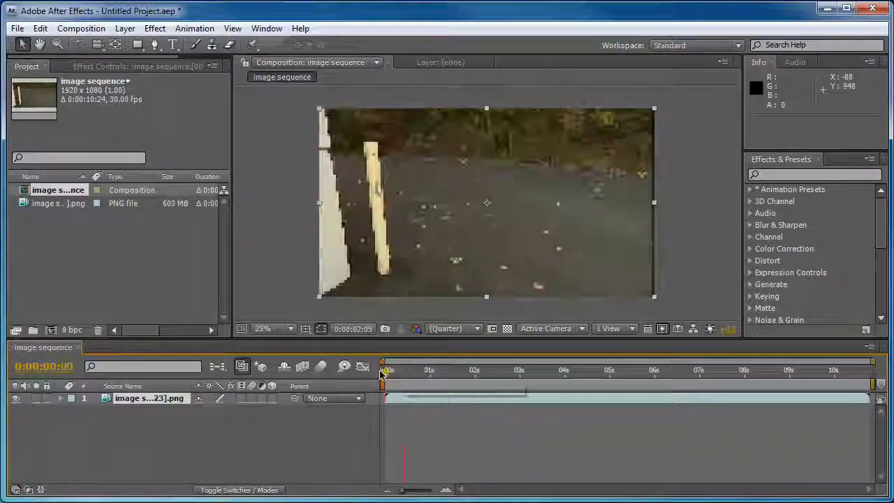
pyautogui.click(128, 461)
# - Import the PNG sequence starting at test0000 from the tester 2 folder inside (Footage) on the Desktop
pyautogui.doubleClick(108, 262)
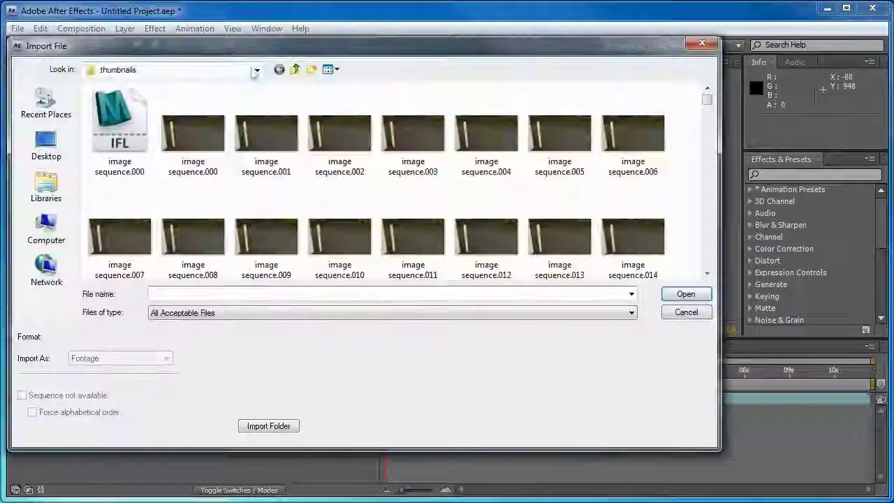
pyautogui.click(258, 71)
pyautogui.click(139, 87)
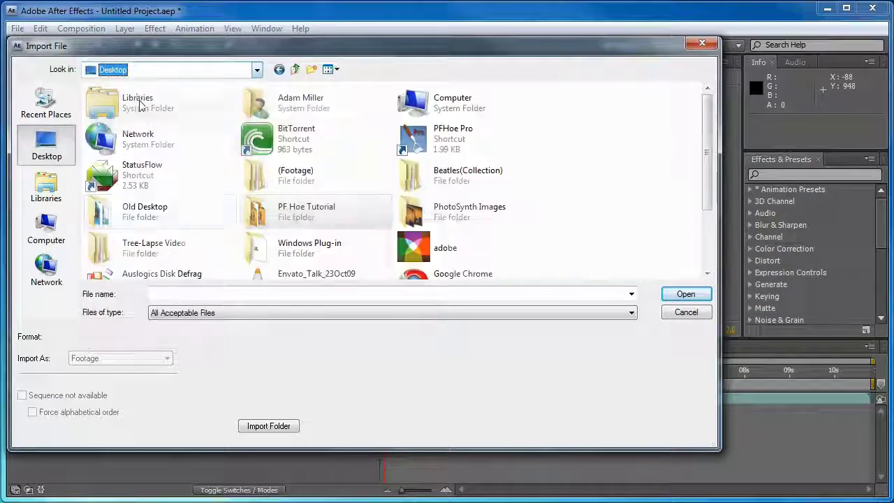
pyautogui.doubleClick(286, 176)
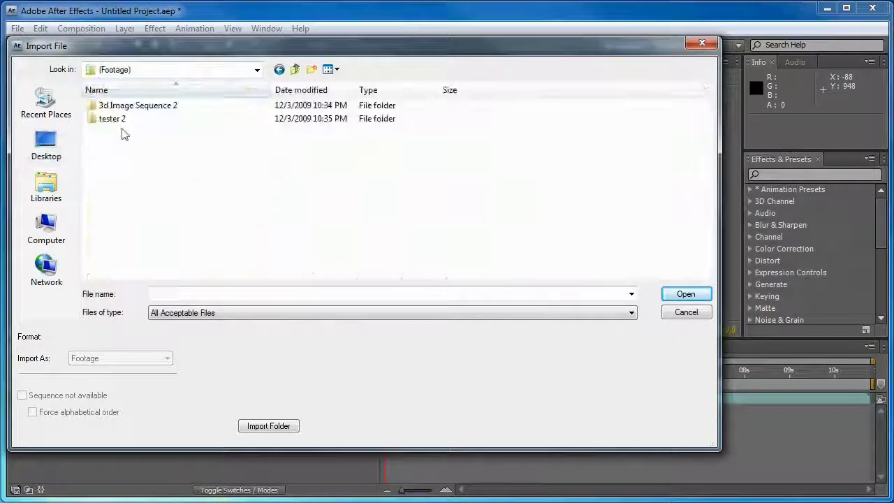
pyautogui.doubleClick(116, 123)
pyautogui.click(120, 136)
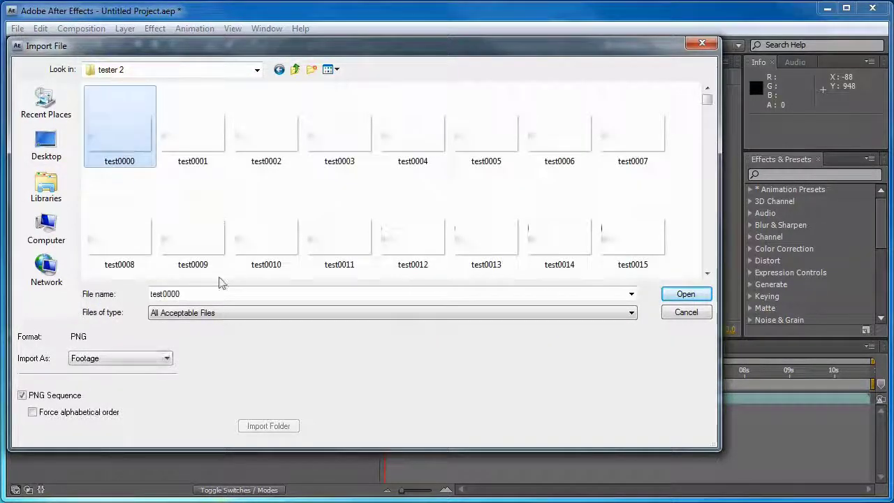
pyautogui.click(686, 294)
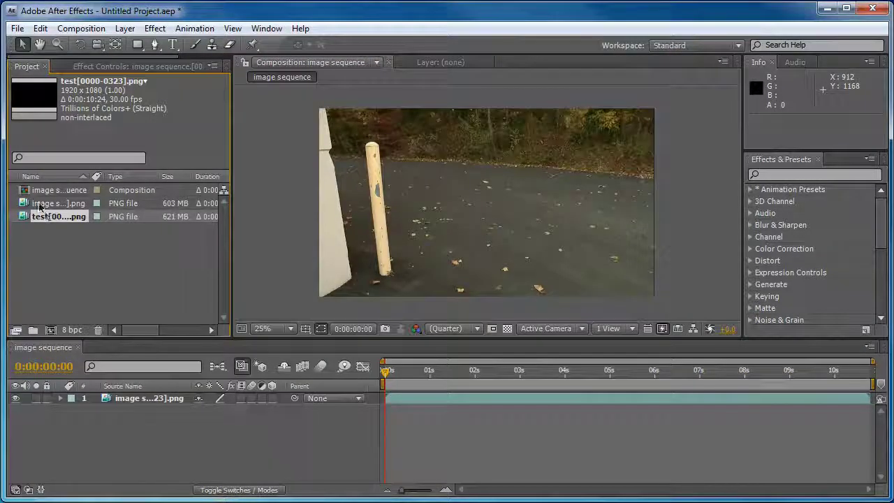
# - Add the test sequence as a layer above the background footage and scrub the composite to 0:00:01:12
pyautogui.moveTo(120, 395); pyautogui.dragTo(120, 397)
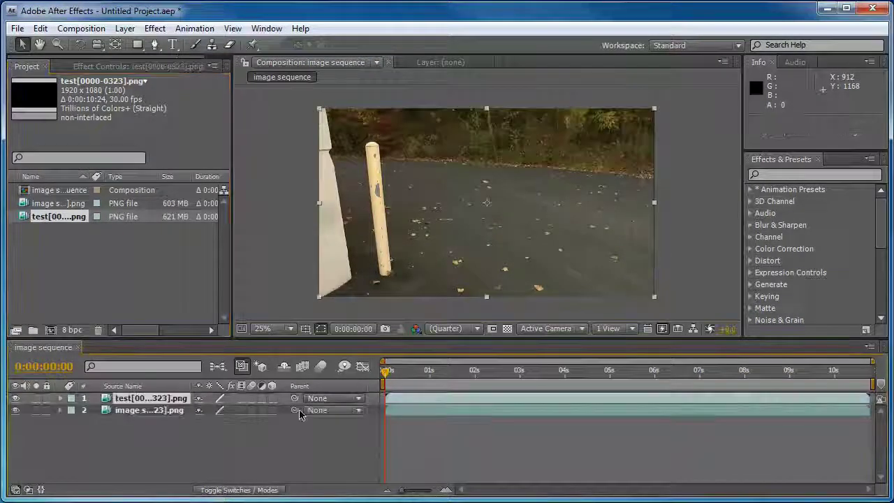
pyautogui.moveTo(393, 373); pyautogui.dragTo(438, 375)
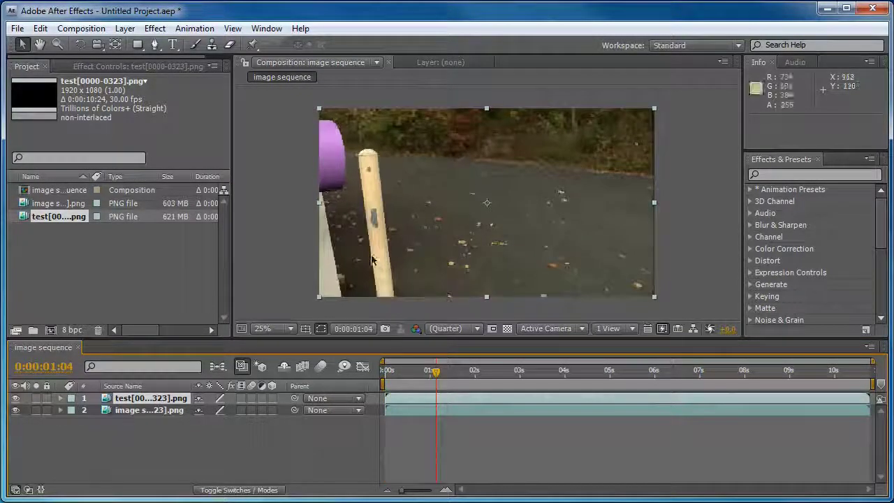
pyautogui.click(447, 375)
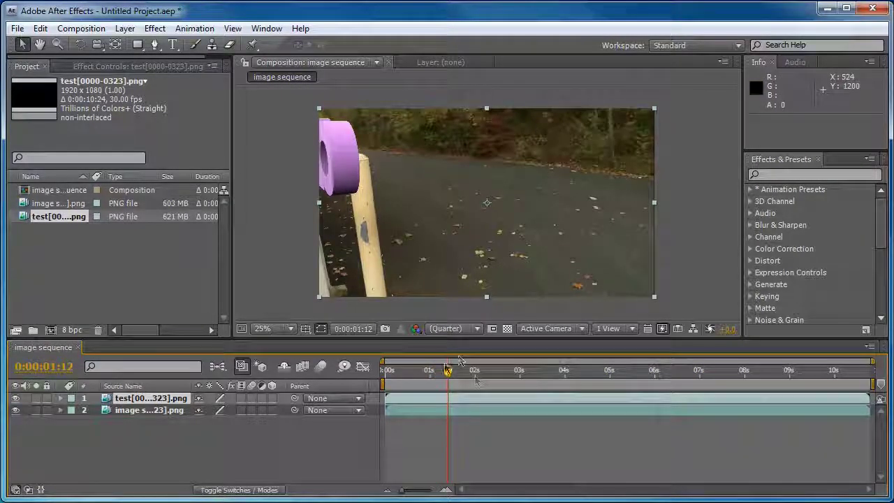
# - Scrub to 0:00:02:08 and preview the test sequence playing over the background footage
pyautogui.moveTo(453, 378); pyautogui.dragTo(491, 375)
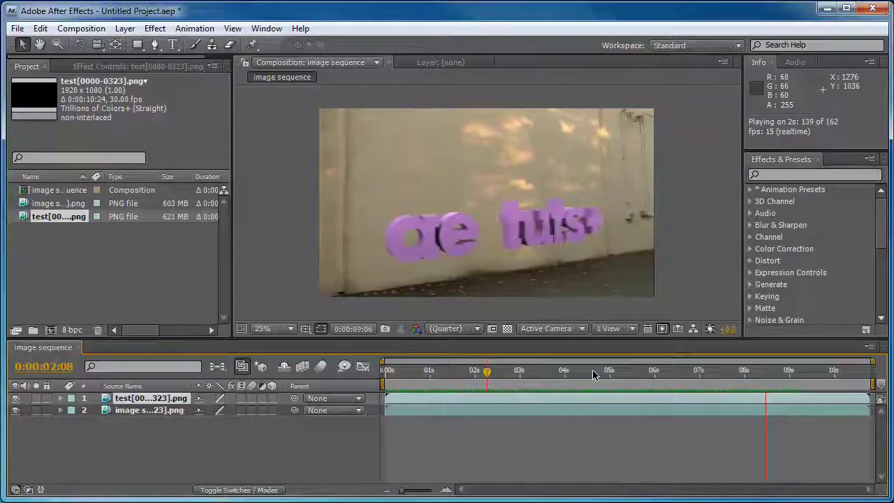
pyautogui.press('space')
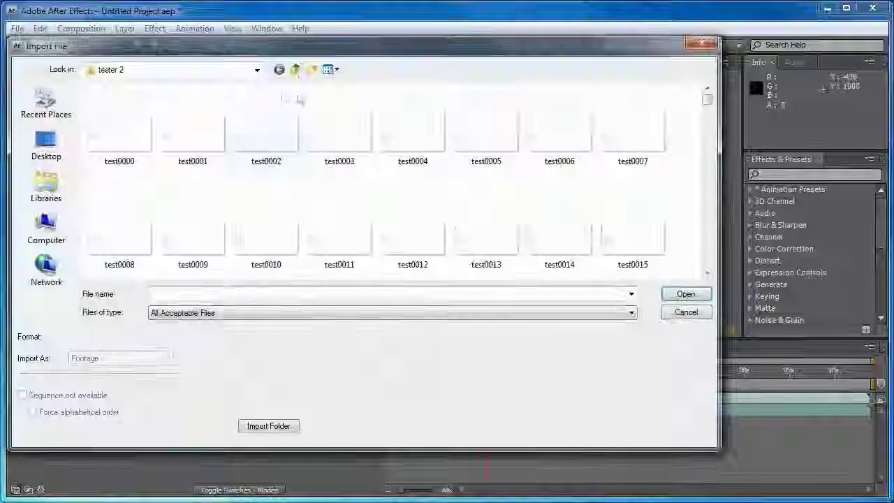
# - Import the RLA/RPF sequence starting at threD0000.rpf from the 3d Image Sequence 2 folder, with Straight - Unmatted alpha
pyautogui.click(295, 69)
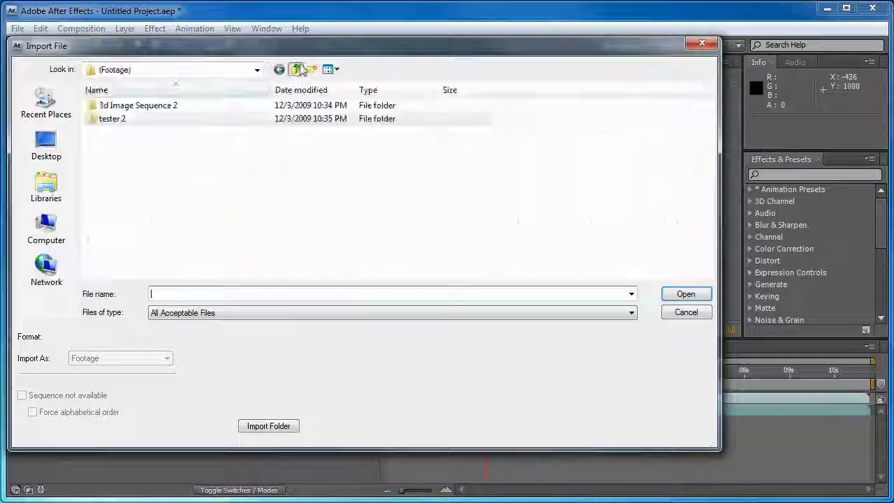
pyautogui.doubleClick(147, 105)
pyautogui.click(125, 118)
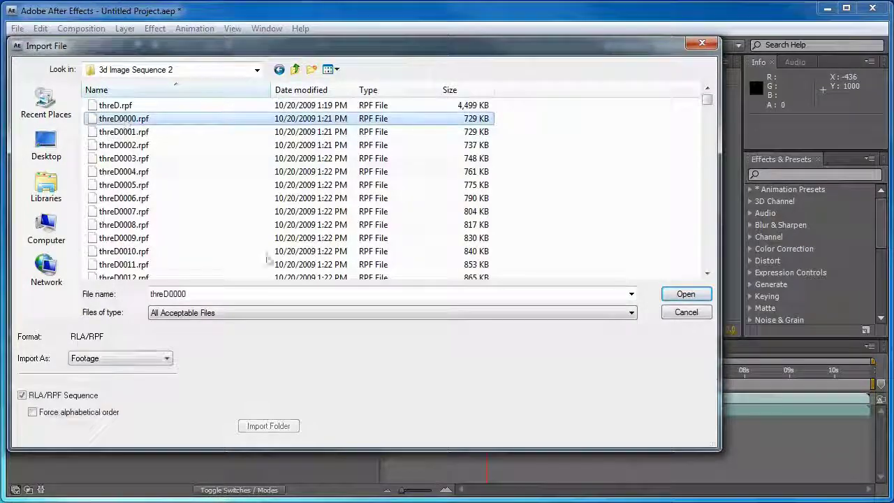
pyautogui.click(686, 294)
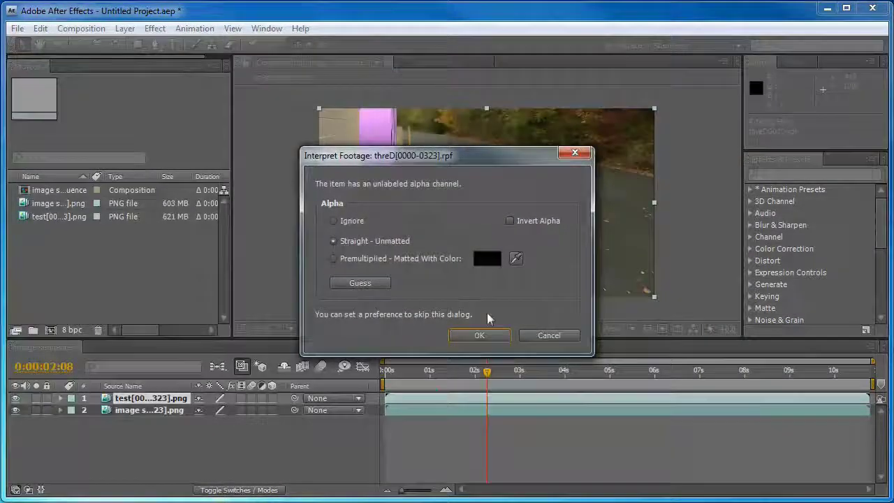
pyautogui.click(479, 335)
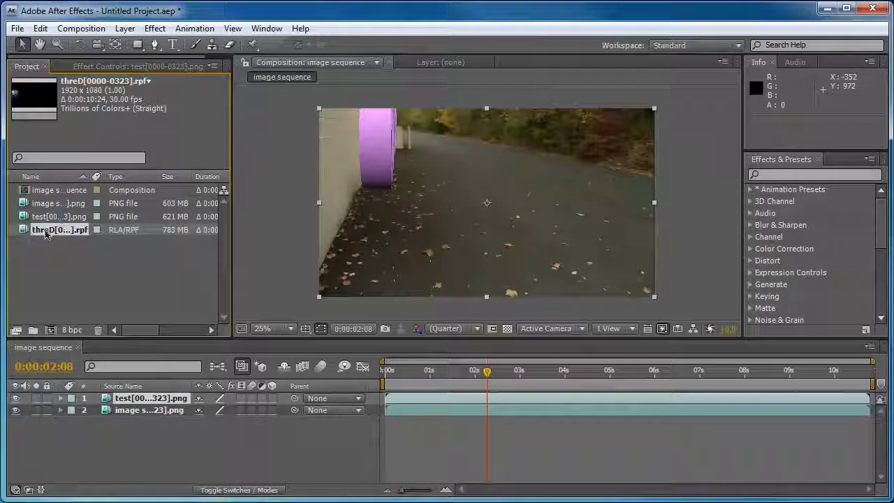
# - Add the threD sequence above the test layer, with the test layer hidden, and preview the car composite
pyautogui.moveTo(138, 399); pyautogui.dragTo(139, 396)
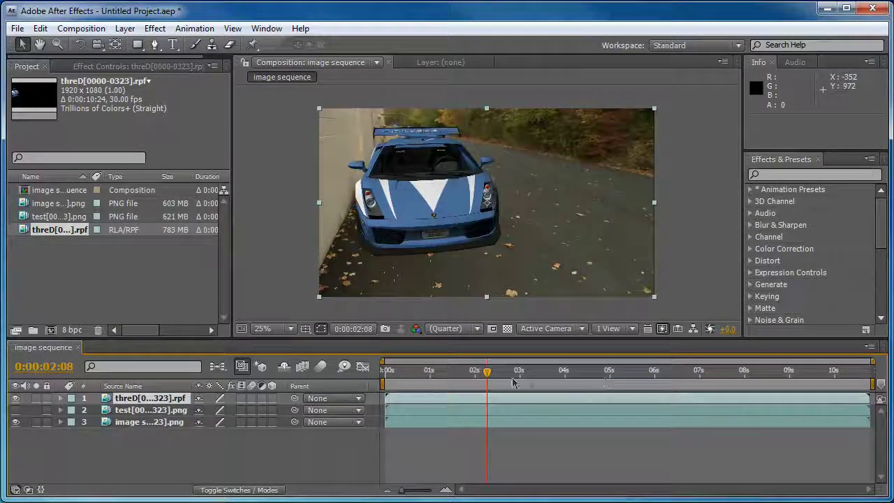
pyautogui.moveTo(493, 372); pyautogui.dragTo(575, 377)
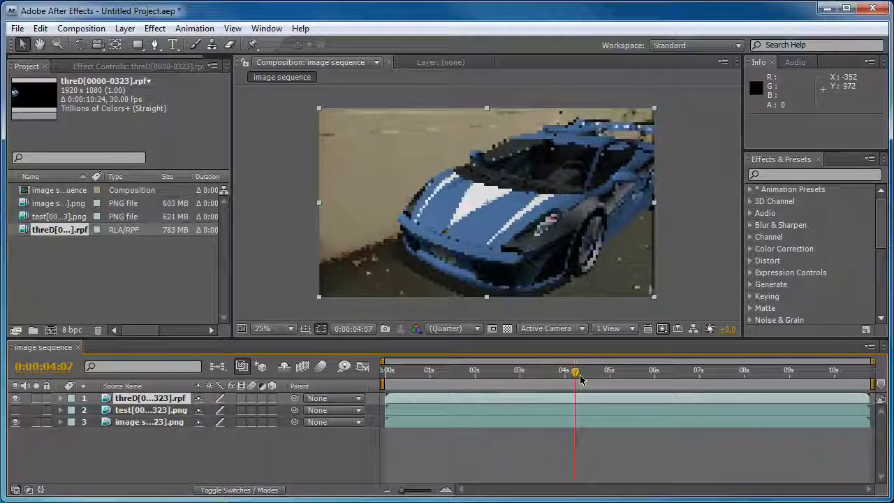
pyautogui.press('KP_0')
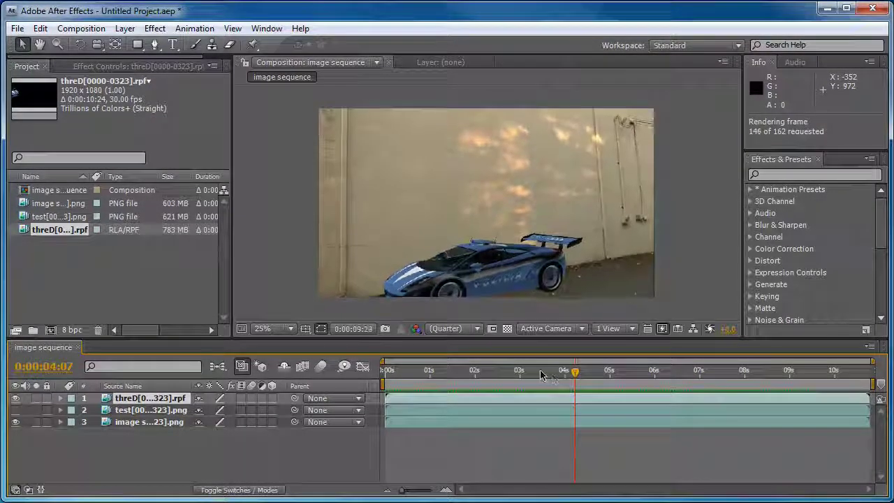
pyautogui.press('space')
pyautogui.press('space')
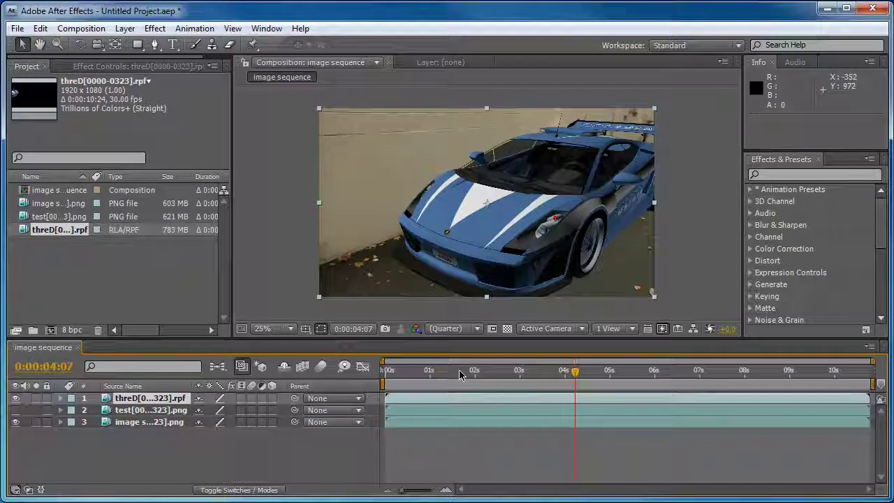
# - Examine how the car sits in the footage along the timeline, then inspect its windshield closely around 0:00:06:13
pyautogui.click(439, 372)
pyautogui.moveTo(443, 376); pyautogui.dragTo(513, 372)
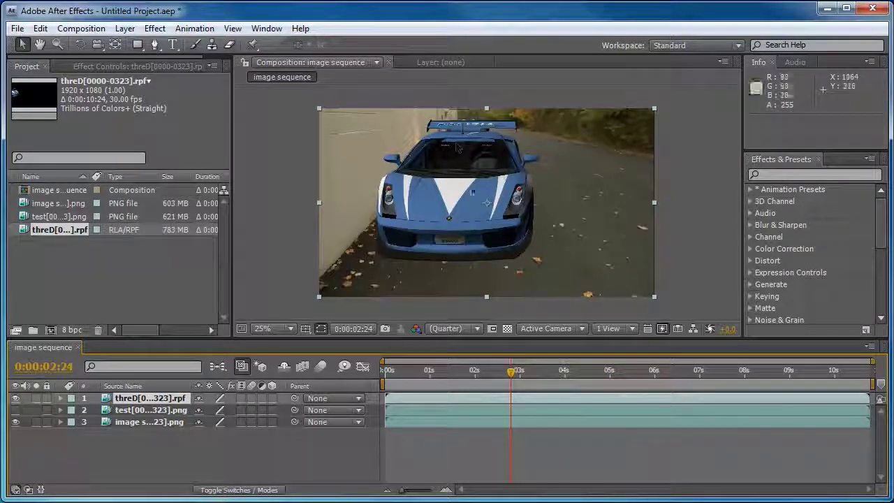
pyautogui.moveTo(528, 372); pyautogui.dragTo(611, 363)
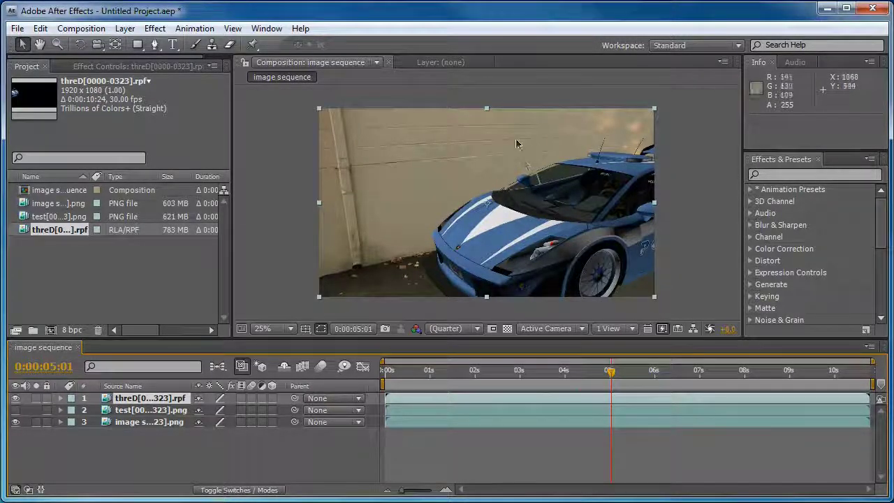
pyautogui.moveTo(611, 375); pyautogui.dragTo(871, 375)
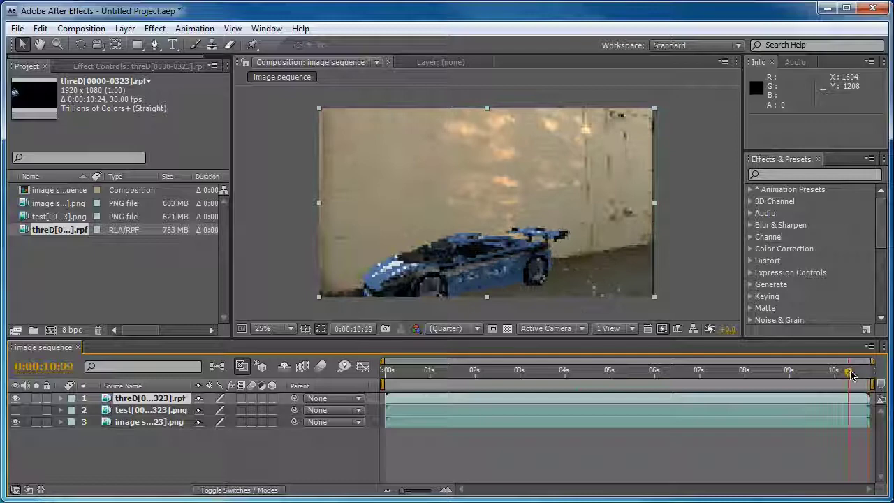
pyautogui.click(672, 377)
pyautogui.scroll(2, 490, 259)
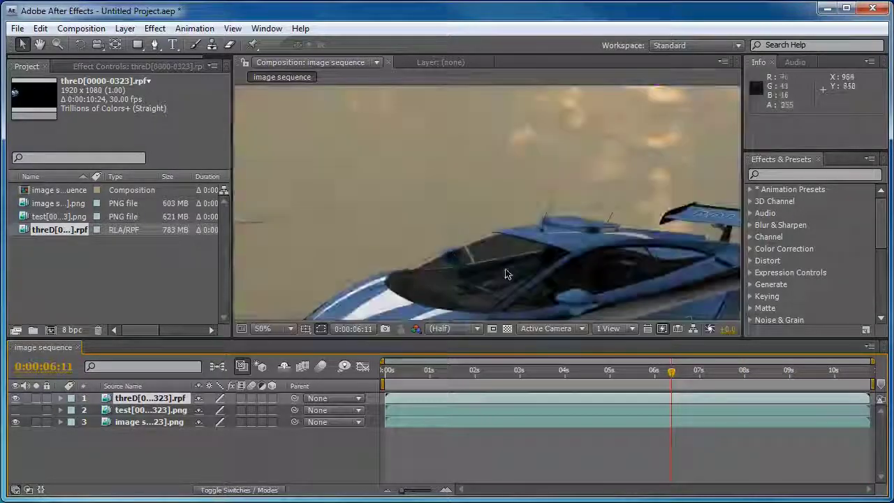
pyautogui.scroll(2, 525, 190)
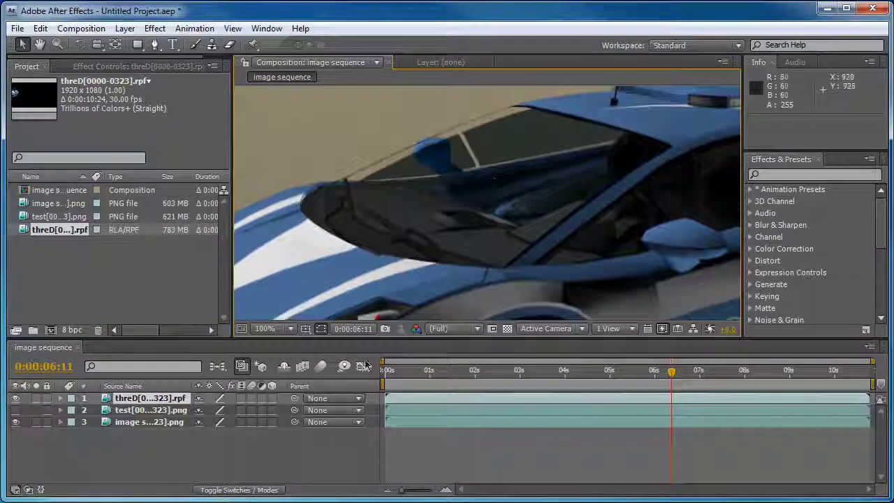
pyautogui.moveTo(661, 375)
pyautogui.mouseDown()
pyautogui.moveTo(652, 375)
pyautogui.moveTo(674, 375)
pyautogui.mouseUp()
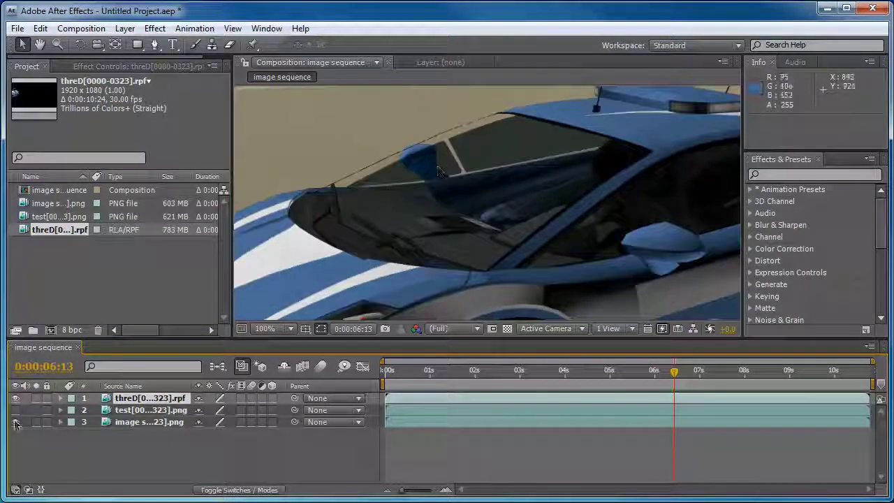
# - Temporarily show the test layer behind the car's windows and shift the threD layer around, leaving it at position 958, 545
pyautogui.moveTo(14, 415); pyautogui.dragTo(15, 422)
pyautogui.moveTo(429, 103); pyautogui.dragTo(499, 180)
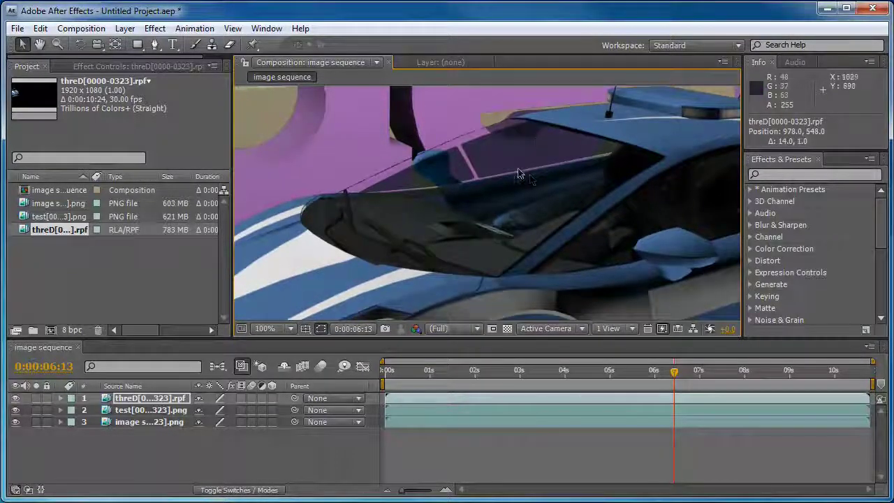
pyautogui.moveTo(501, 182); pyautogui.dragTo(472, 180)
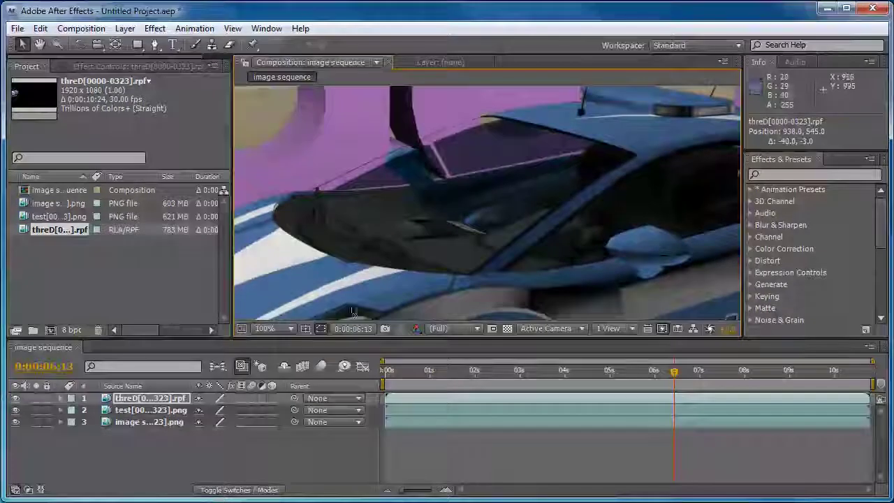
pyautogui.scroll(-4, 530, 217)
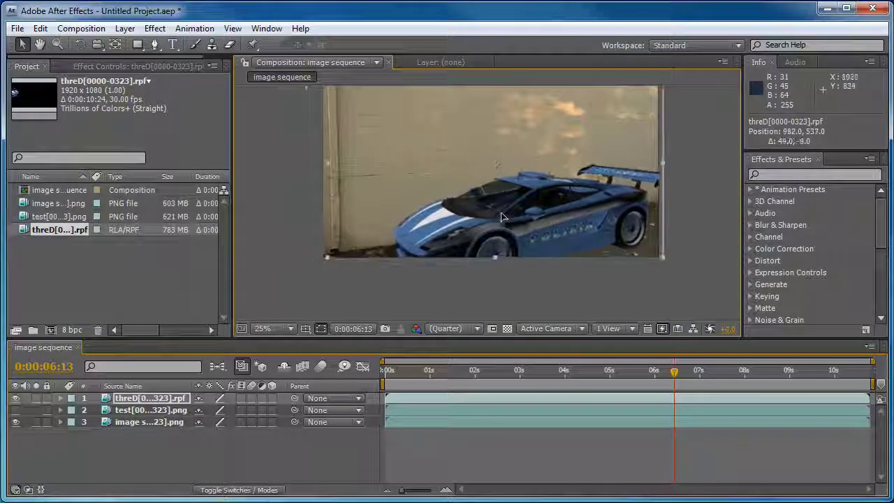
pyautogui.scroll(2, 492, 220)
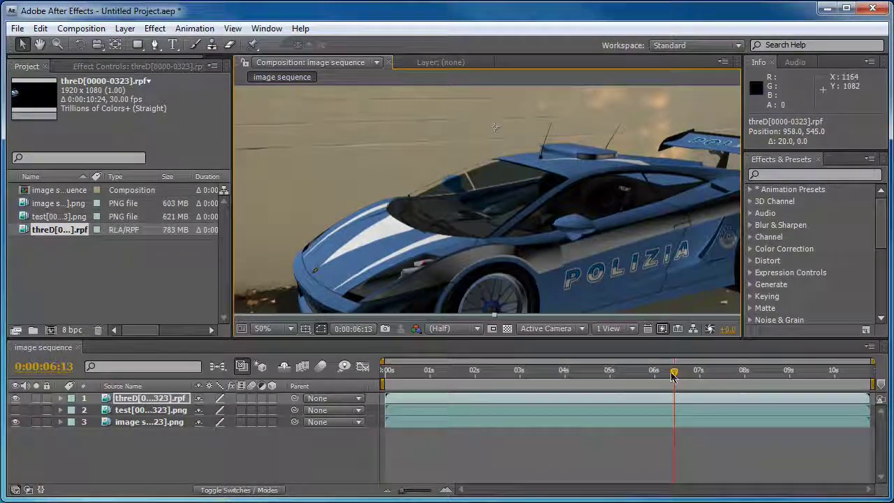
# - Examine the car's placement near the end of the shot, scrubbing from 0:00:09:07 to 0:00:10:09
pyautogui.moveTo(673, 370); pyautogui.dragTo(796, 373)
pyautogui.scroll(-1, 524, 214)
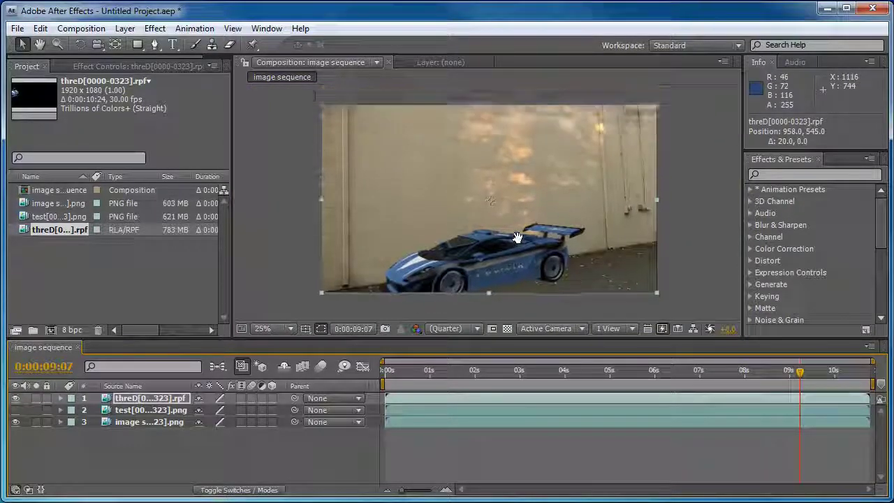
pyautogui.click(815, 380)
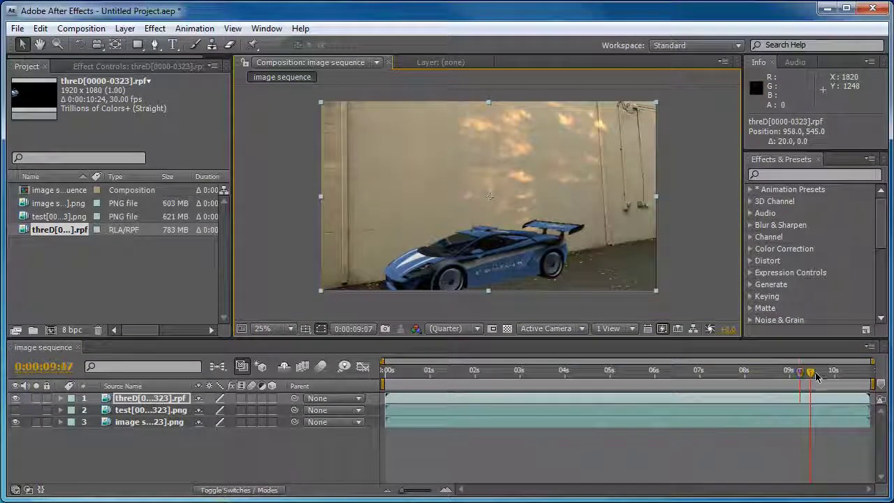
pyautogui.moveTo(821, 377); pyautogui.dragTo(847, 373)
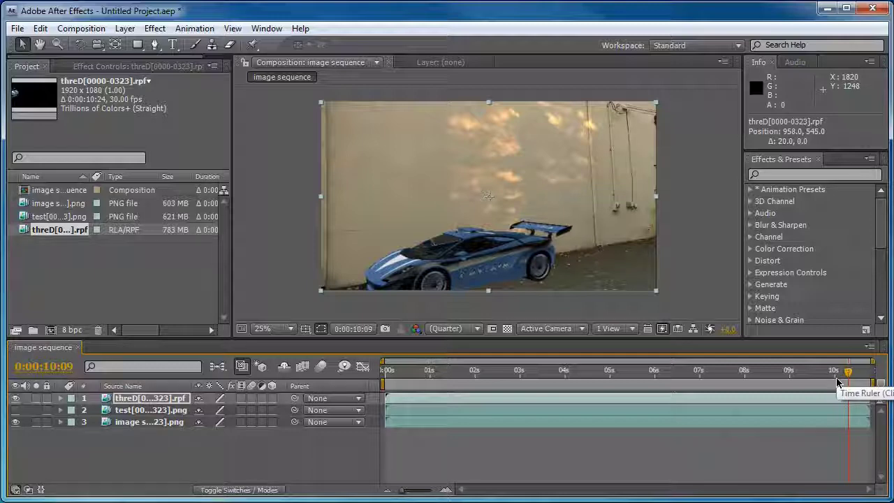
# - Check the car at roughly one-second intervals from 0:00:10:01 back to 0:00:02:00, then at 0:00:01:04, ending at 0:00:01:27
pyautogui.click(836, 376)
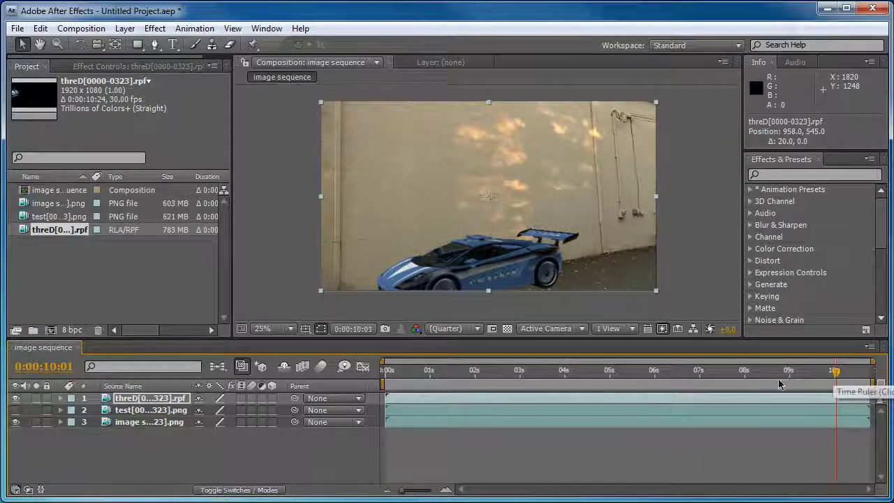
pyautogui.click(789, 375)
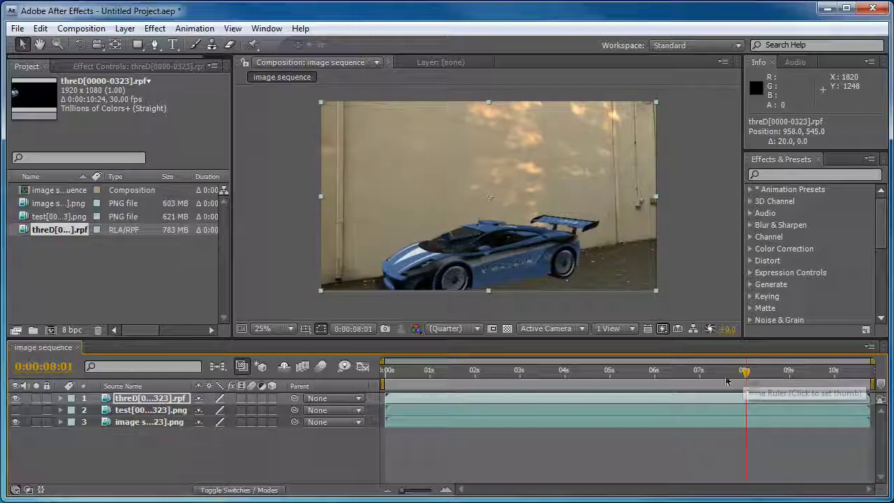
pyautogui.click(698, 376)
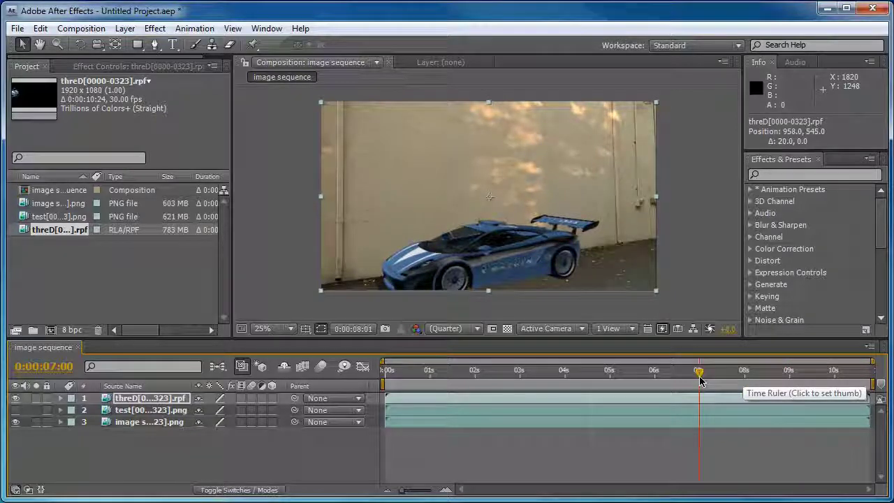
pyautogui.click(654, 375)
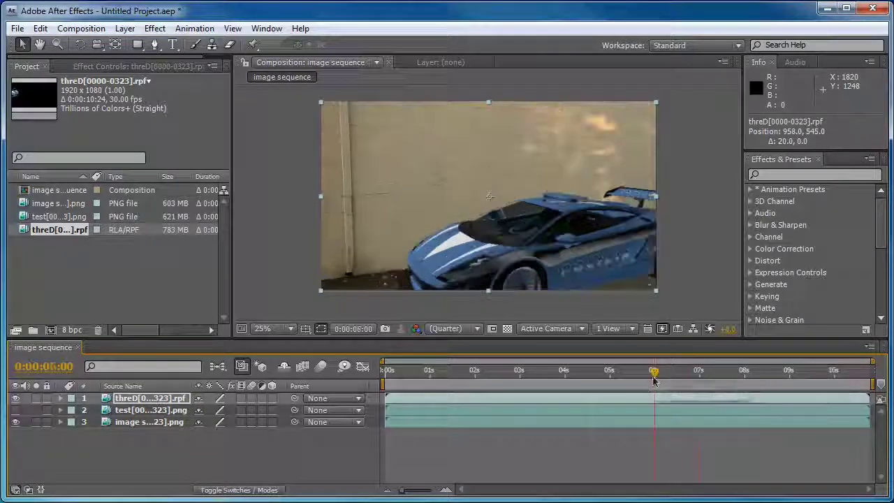
pyautogui.click(609, 377)
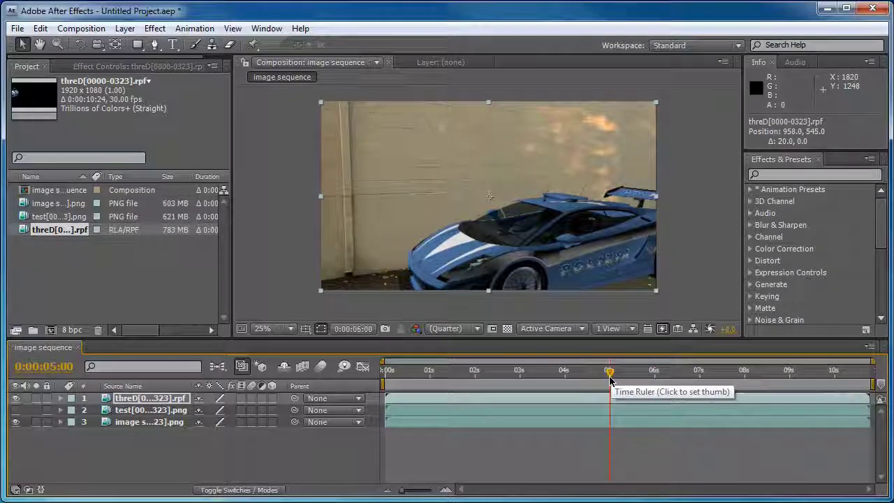
pyautogui.click(564, 376)
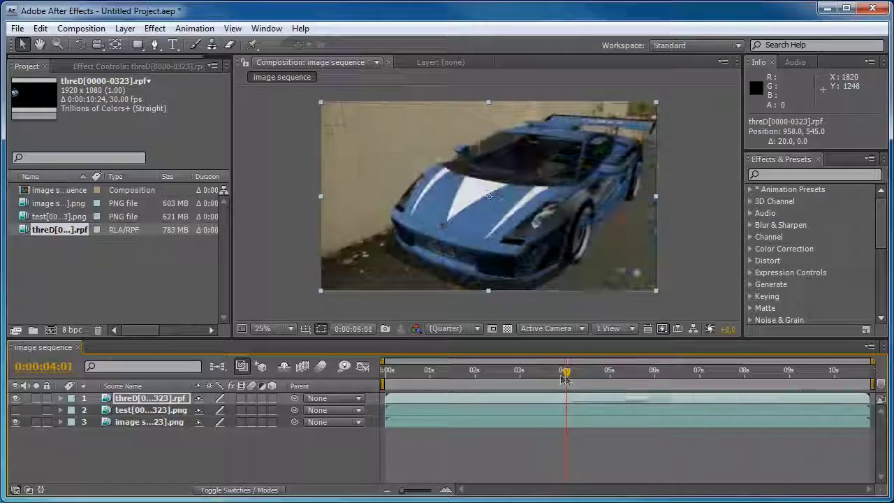
pyautogui.click(521, 375)
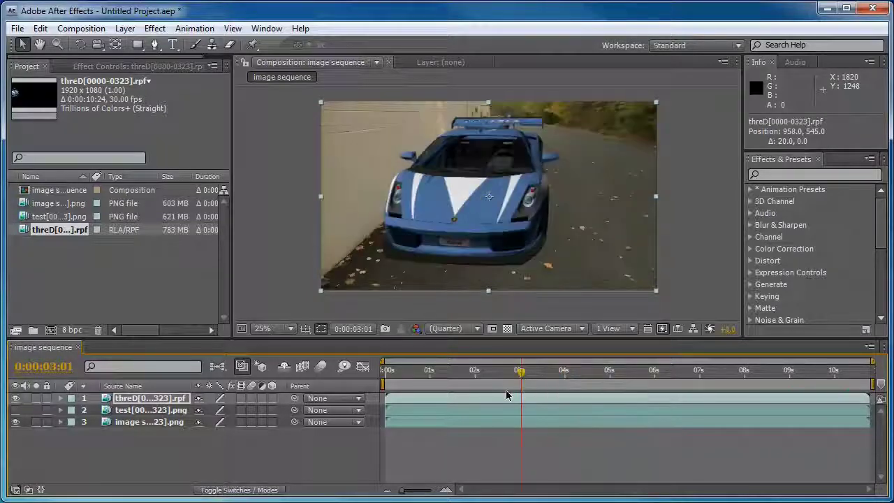
pyautogui.click(473, 377)
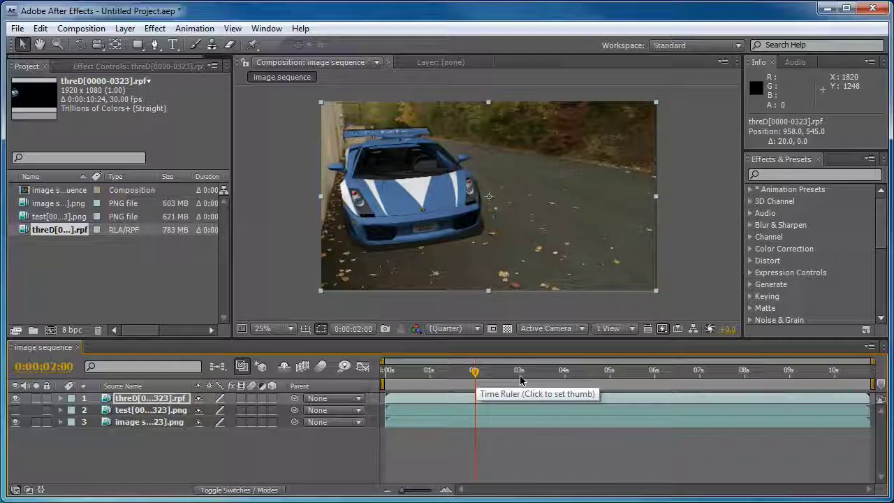
pyautogui.moveTo(474, 373); pyautogui.dragTo(436, 377)
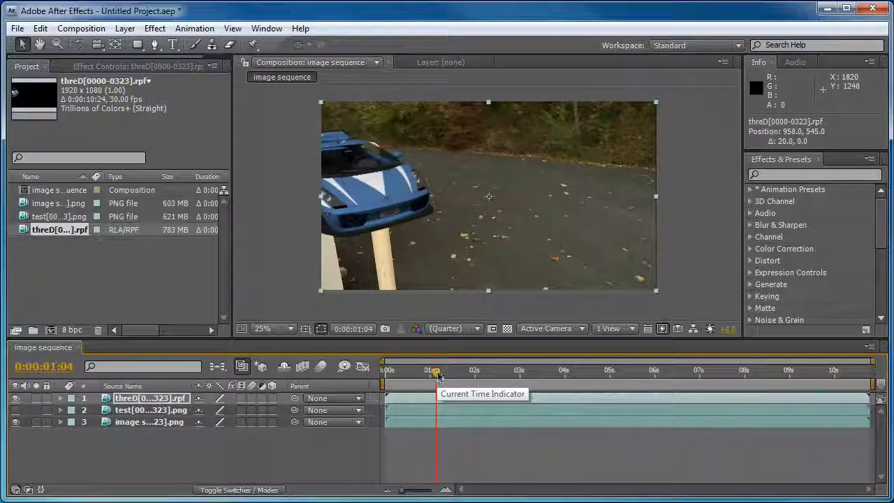
pyautogui.click(473, 372)
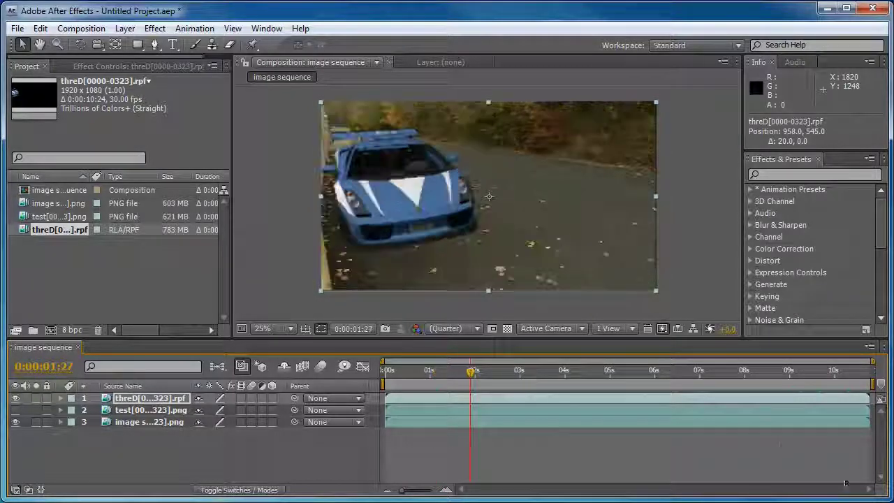